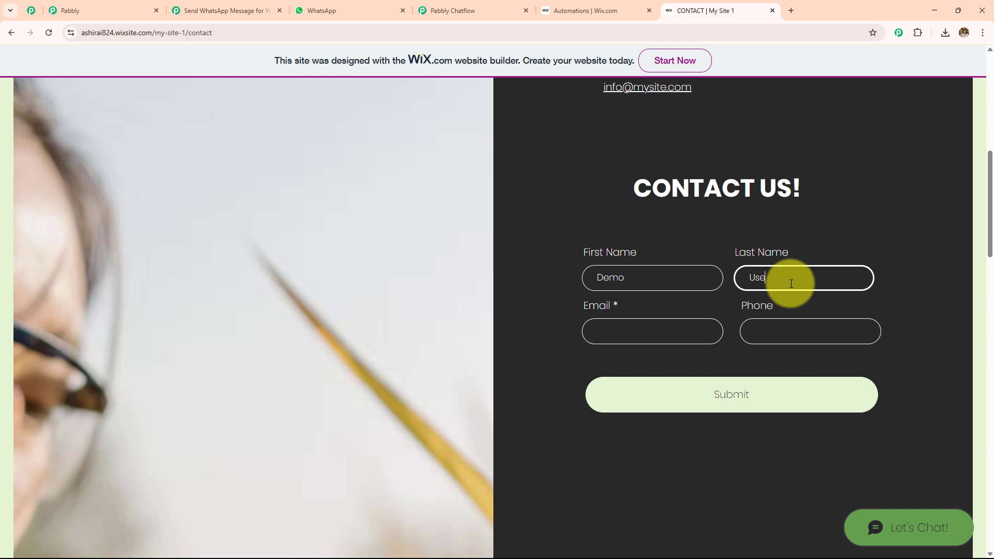
- Enter an email address and phone number and submit the Wix contact form
{"action": "left_click", "coordinate": [684, 334]}
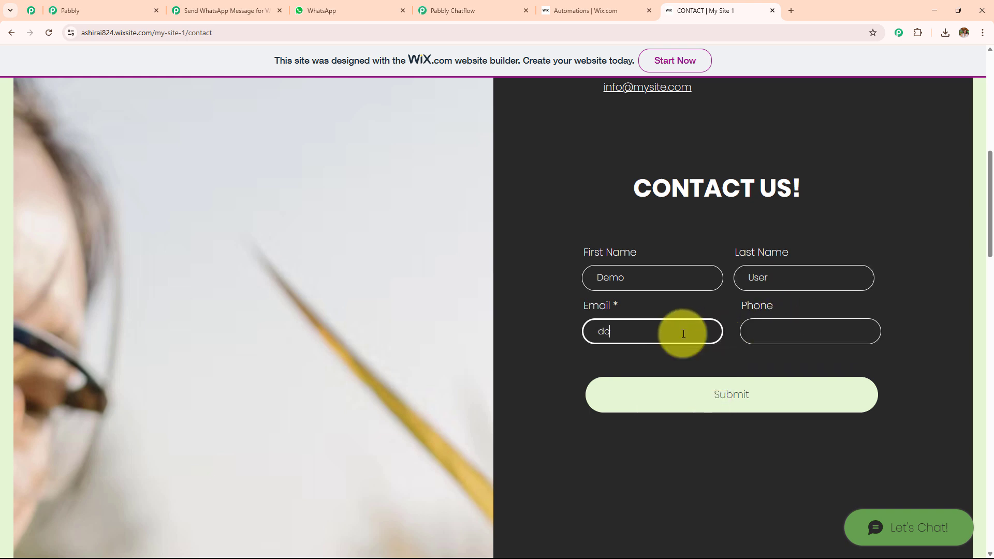
{"action": "left_click", "coordinate": [764, 338]}
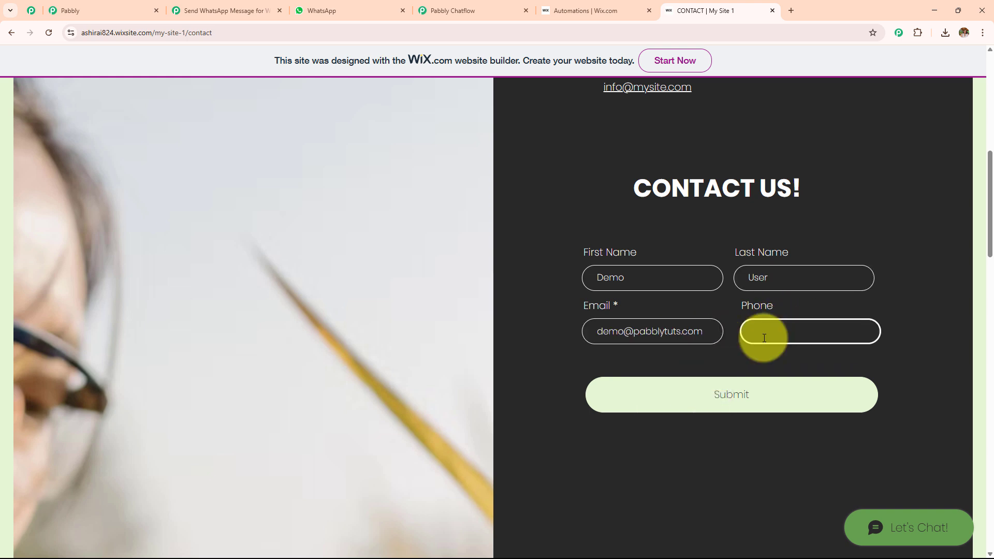
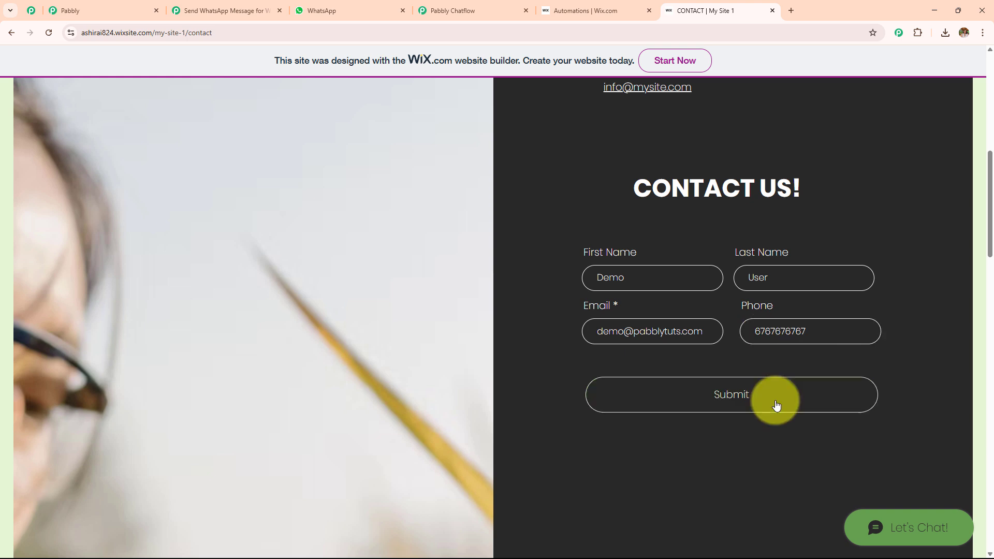
{"action": "left_click", "coordinate": [776, 405]}
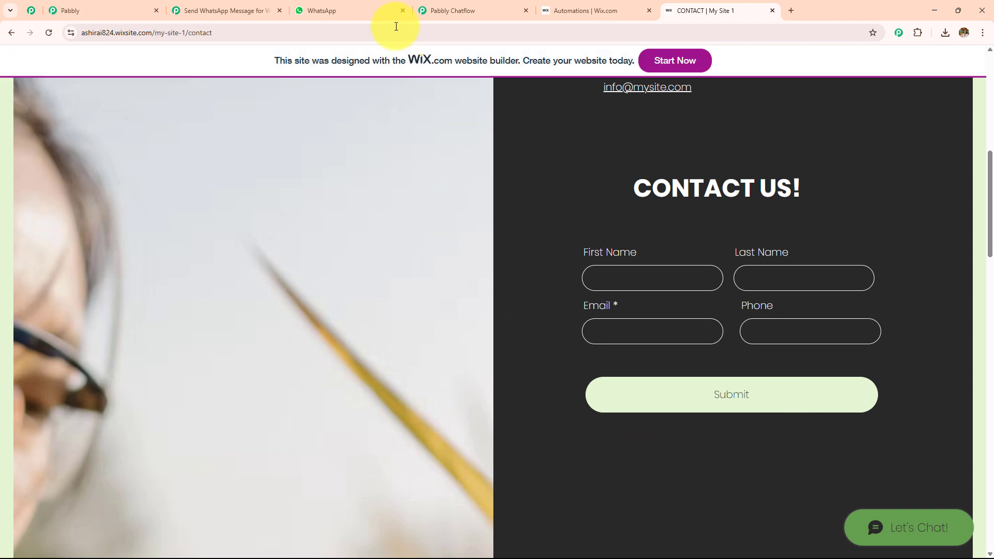
{"action": "left_click", "coordinate": [372, 8]}
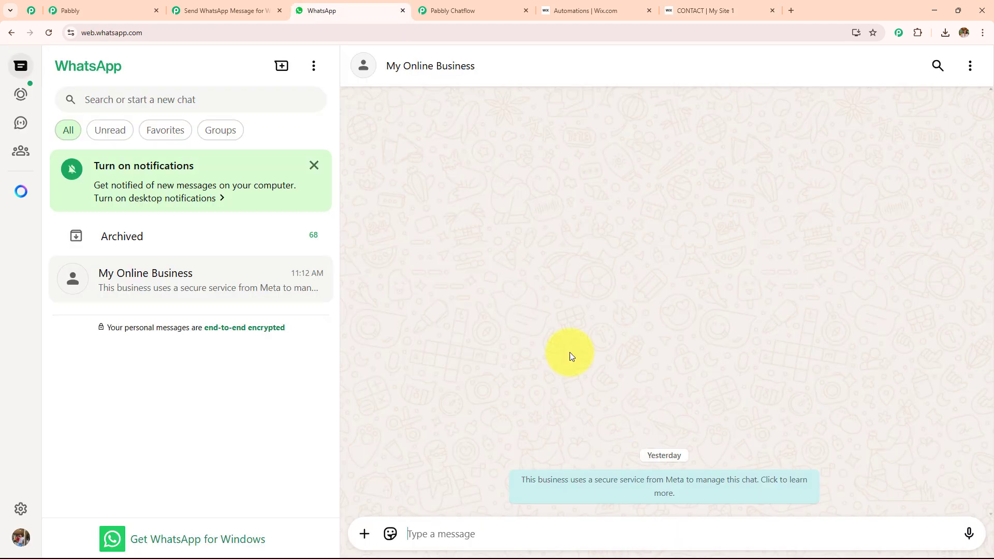
- Highlight the personalized greeting and booking confirmation in the My Online Business chat
{"action": "left_click_drag", "start_coordinate": [386, 430], "coordinate": [501, 433]}
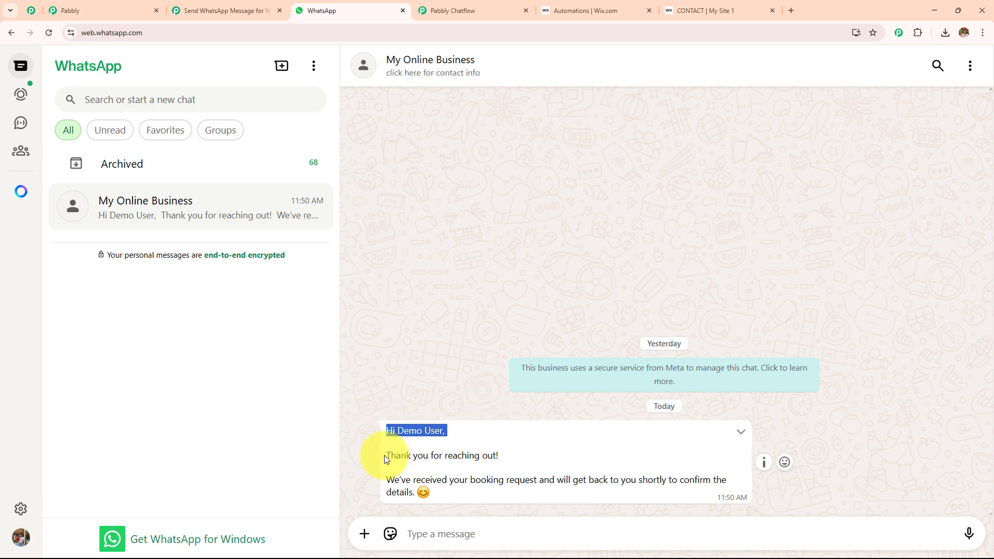
{"action": "left_click_drag", "start_coordinate": [387, 479], "coordinate": [461, 501]}
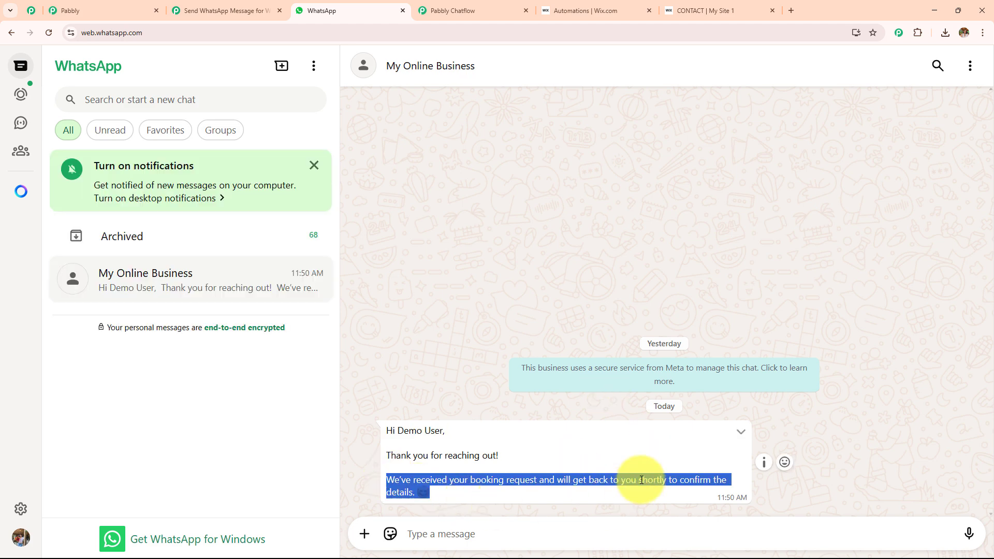
{"action": "left_click", "coordinate": [228, 9]}
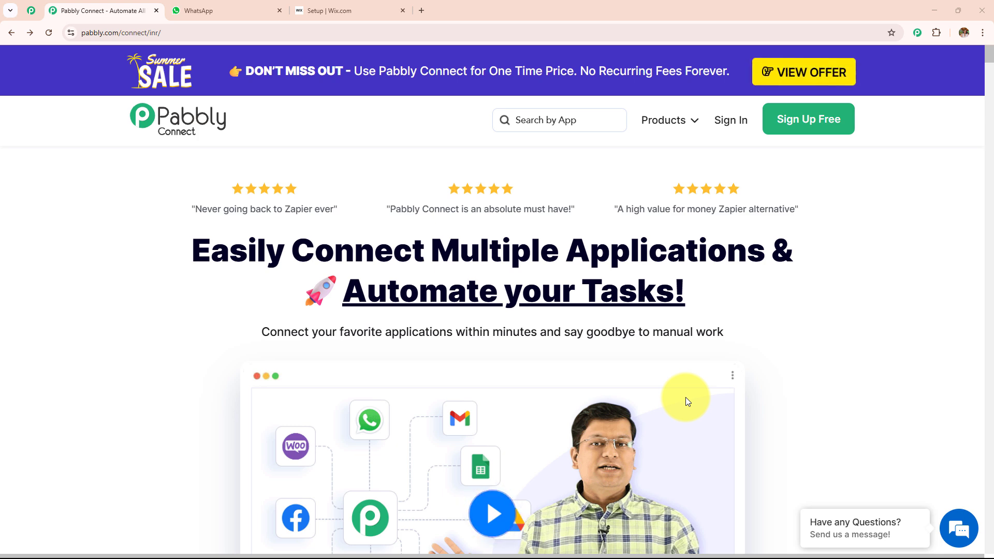
- Dismiss the Pabbly summer sale popup and sign in to the Pabbly account
{"action": "left_click", "coordinate": [346, 6]}
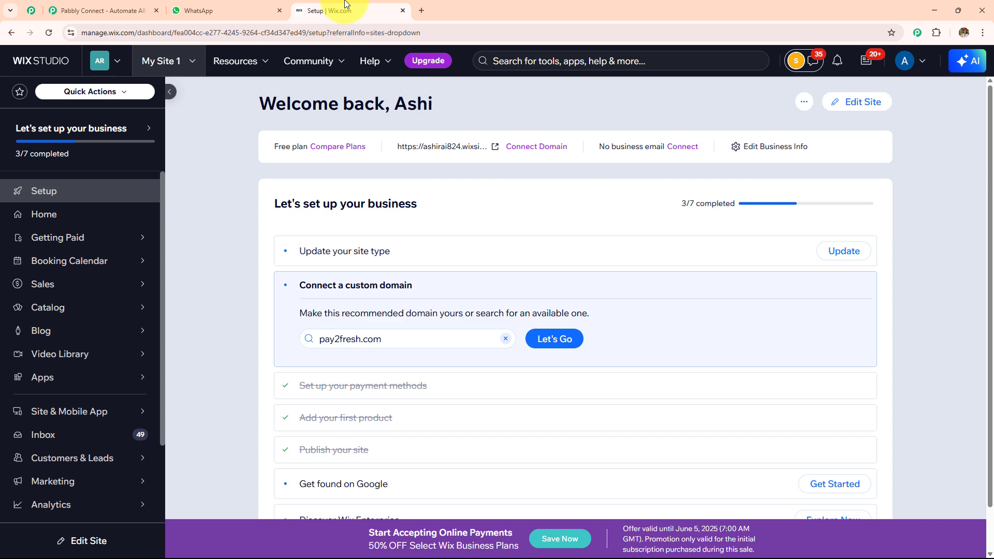
{"action": "left_click", "coordinate": [141, 7]}
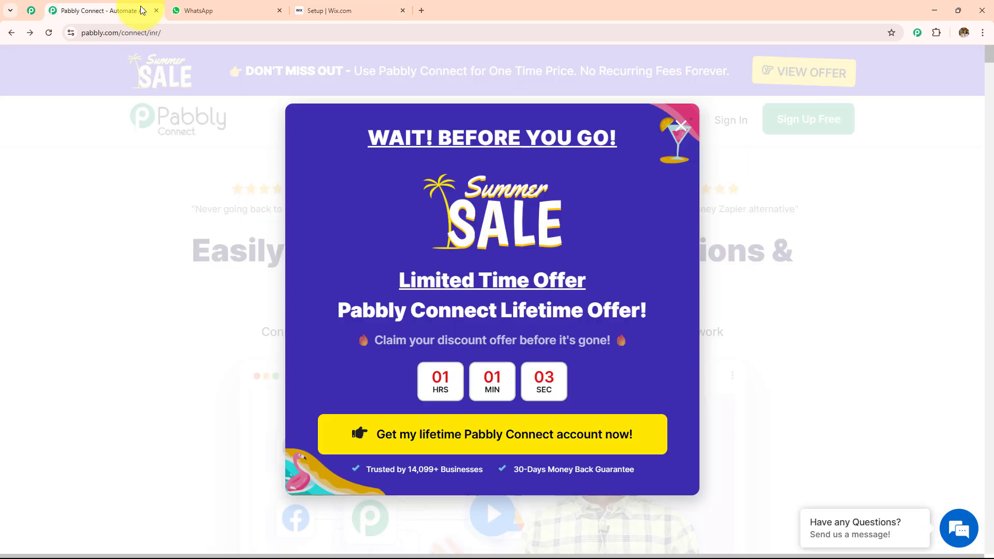
{"action": "left_click", "coordinate": [676, 122]}
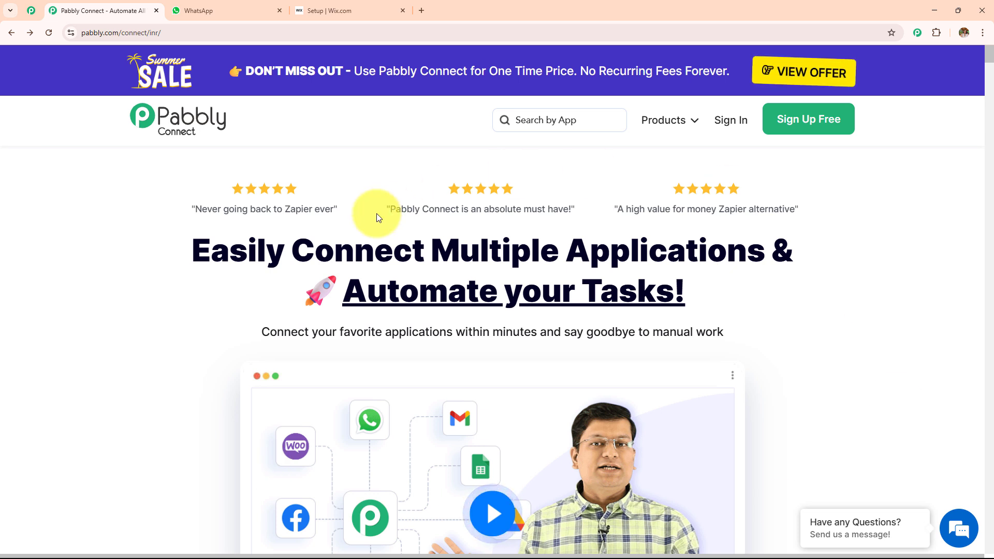
{"action": "left_click", "coordinate": [188, 32]}
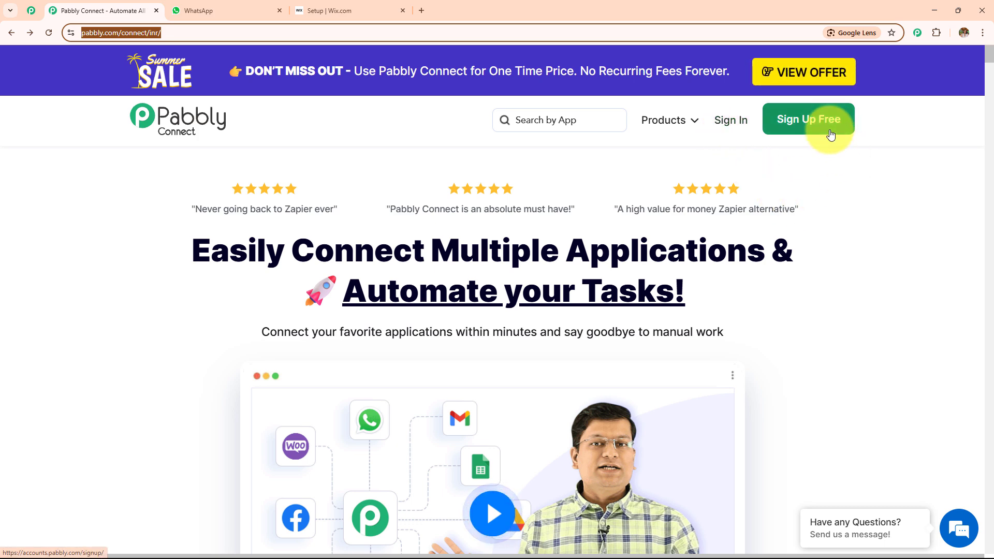
{"action": "left_click", "coordinate": [727, 122]}
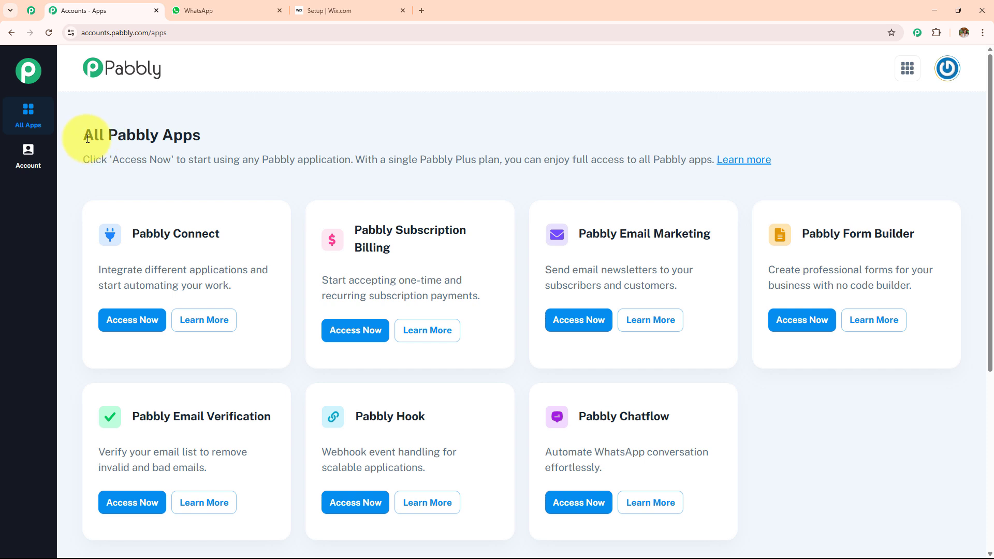
- Open Pabbly Connect from the All Pabbly Apps list
{"action": "left_click_drag", "start_coordinate": [82, 134], "coordinate": [260, 143]}
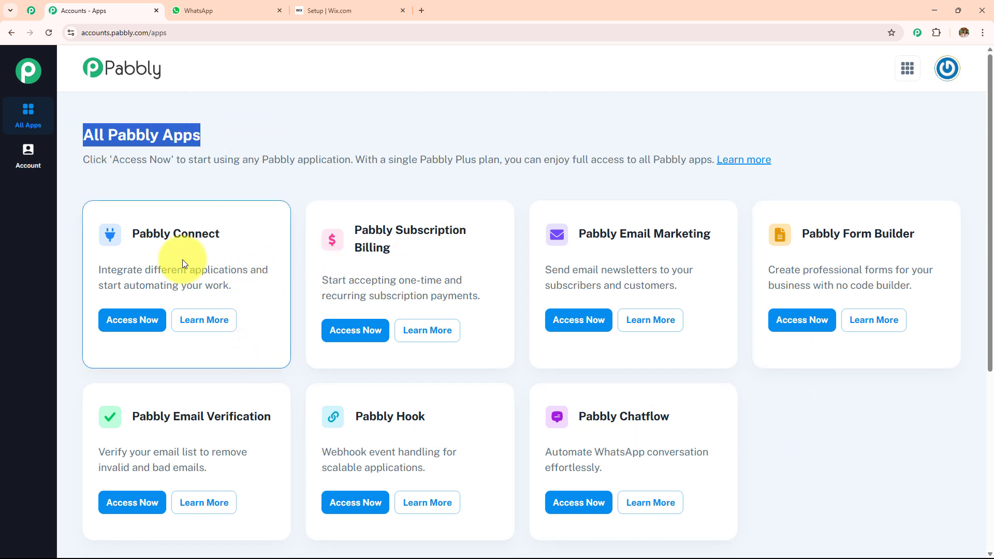
{"action": "left_click_drag", "start_coordinate": [130, 234], "coordinate": [280, 226]}
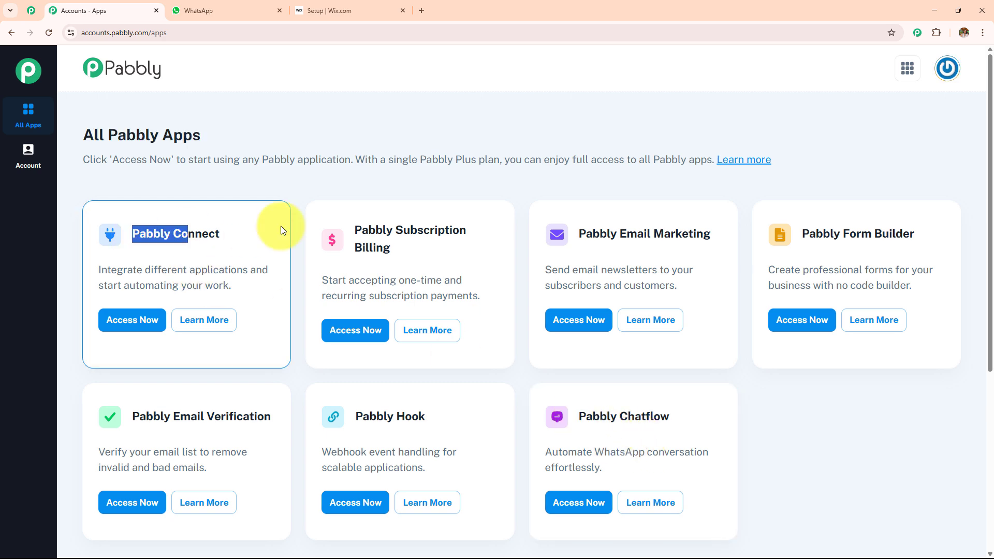
{"action": "left_click", "coordinate": [136, 320]}
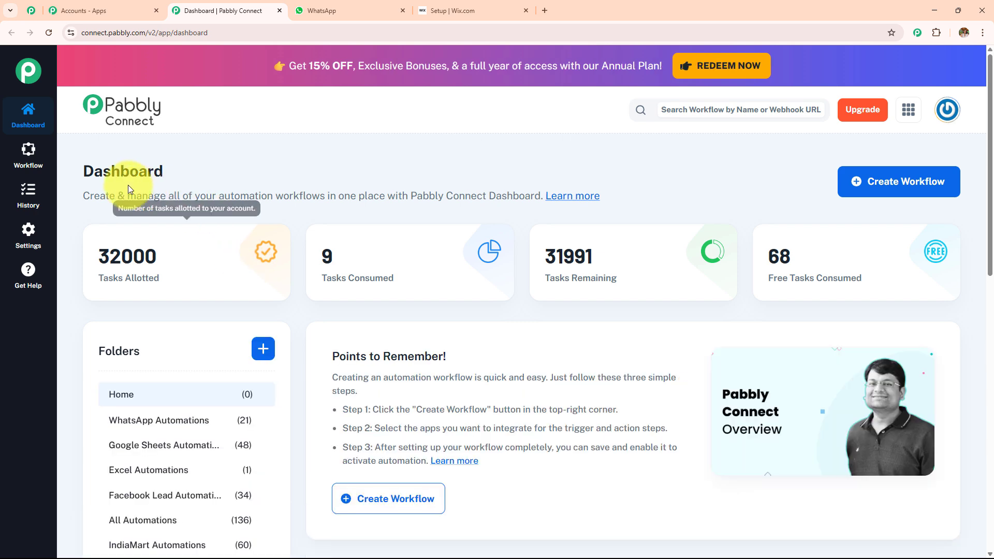
- Review the dashboard's task counts and folders, opening and cancelling the Create Folder form
{"action": "left_click_drag", "start_coordinate": [82, 179], "coordinate": [300, 181]}
{"action": "scroll", "coordinate": [500, 344], "scroll_direction": "down", "scroll_amount": 5}
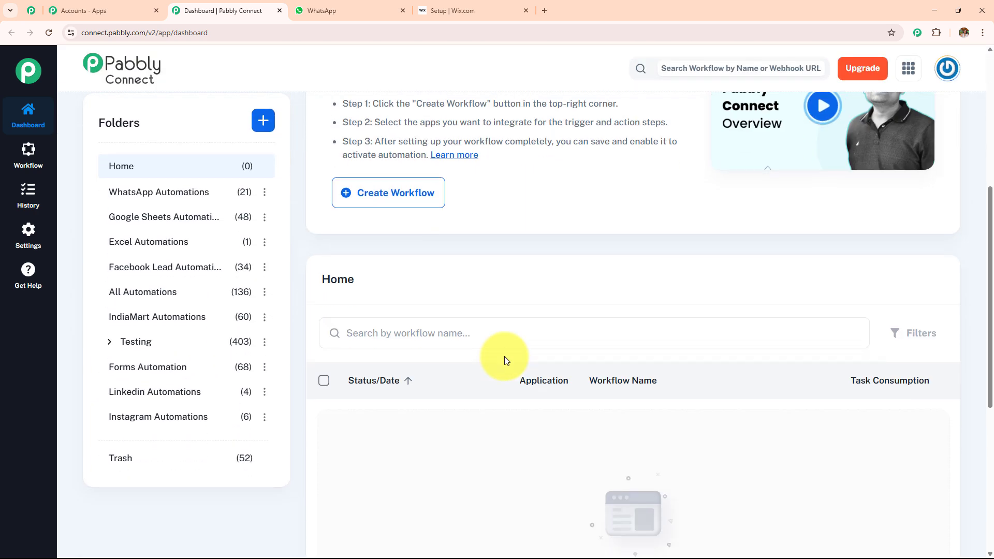
{"action": "scroll", "coordinate": [505, 356], "scroll_direction": "down", "scroll_amount": 5}
{"action": "scroll", "coordinate": [503, 393], "scroll_direction": "up", "scroll_amount": 2}
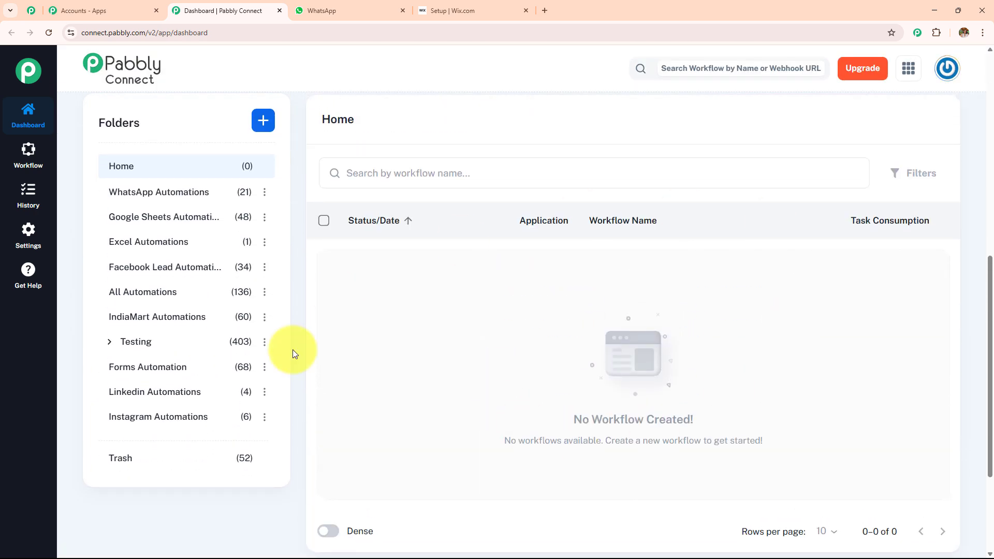
{"action": "scroll", "coordinate": [178, 419], "scroll_direction": "up", "scroll_amount": 7}
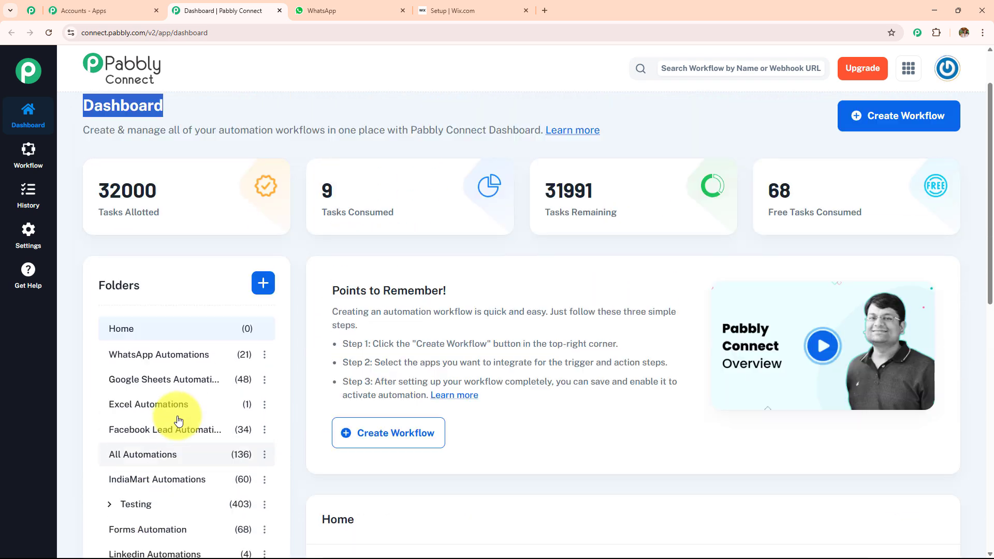
{"action": "scroll", "coordinate": [177, 418], "scroll_direction": "up", "scroll_amount": 2}
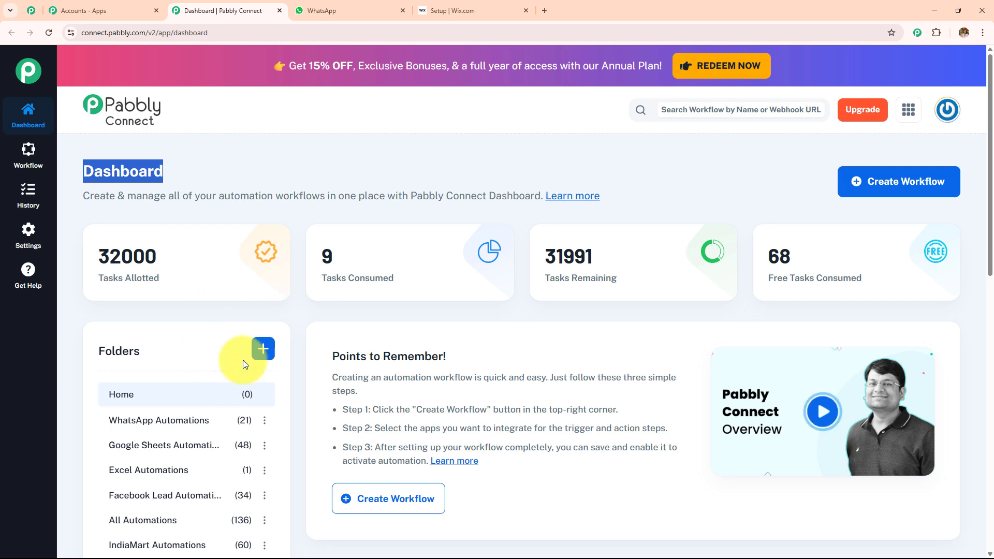
{"action": "left_click", "coordinate": [263, 361]}
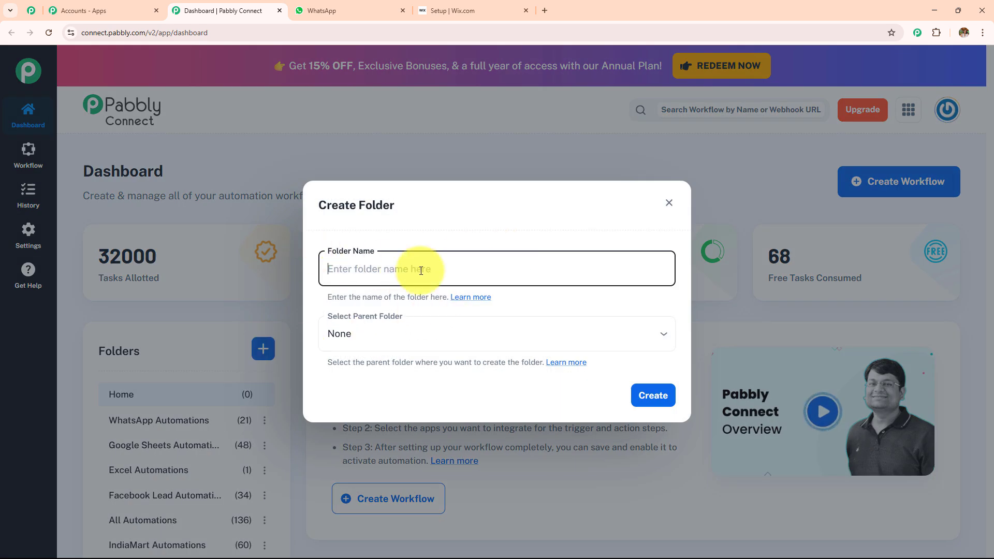
{"action": "left_click", "coordinate": [669, 203]}
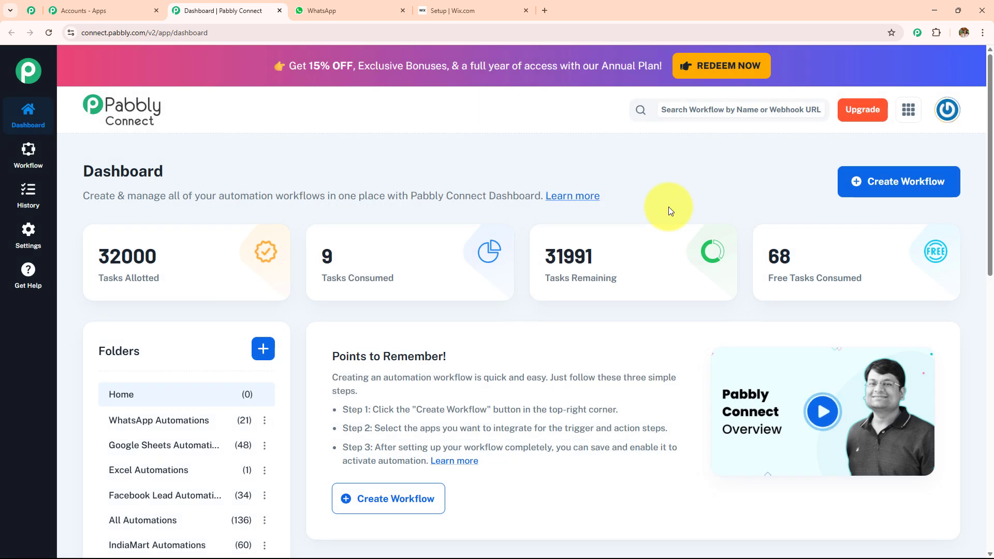
- Start a new workflow named 'Send WhatsApp Message for Wix Form Submission Using Pabbly Chatflow'
{"action": "left_click", "coordinate": [912, 181]}
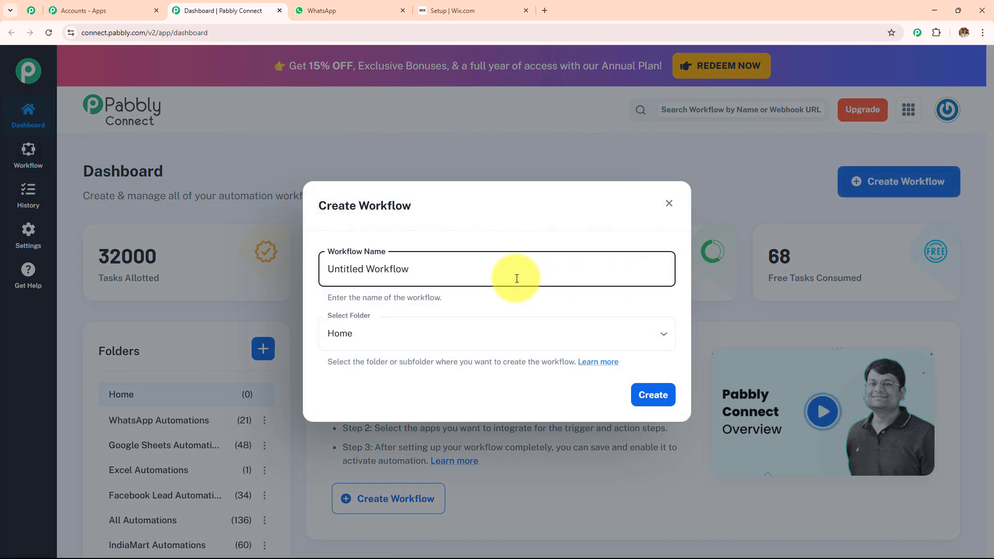
{"action": "key", "text": "BackSpace"}
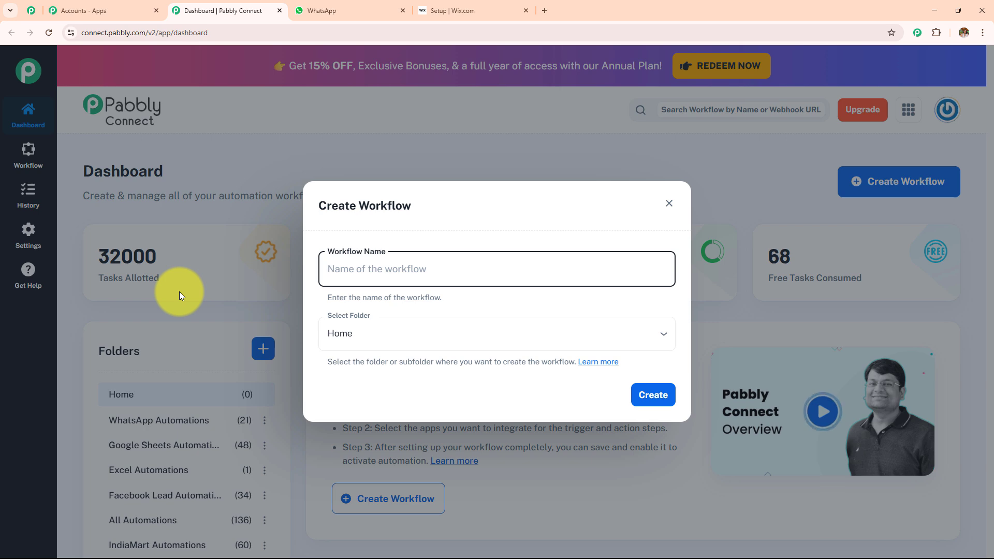
{"action": "left_click", "coordinate": [436, 329]}
{"action": "scroll", "coordinate": [444, 243], "scroll_direction": "down", "scroll_amount": 5}
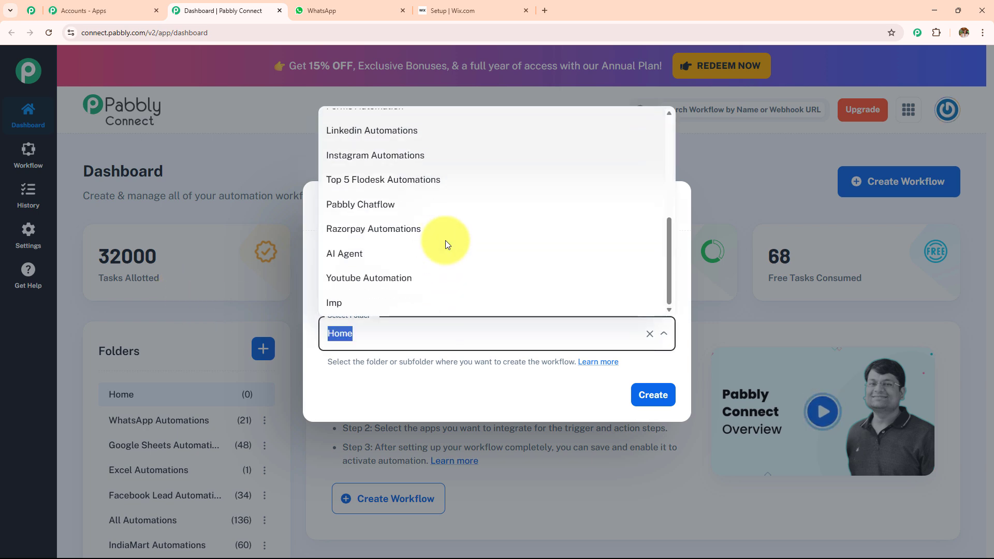
{"action": "scroll", "coordinate": [444, 244], "scroll_direction": "up", "scroll_amount": 5}
{"action": "left_click", "coordinate": [466, 387]}
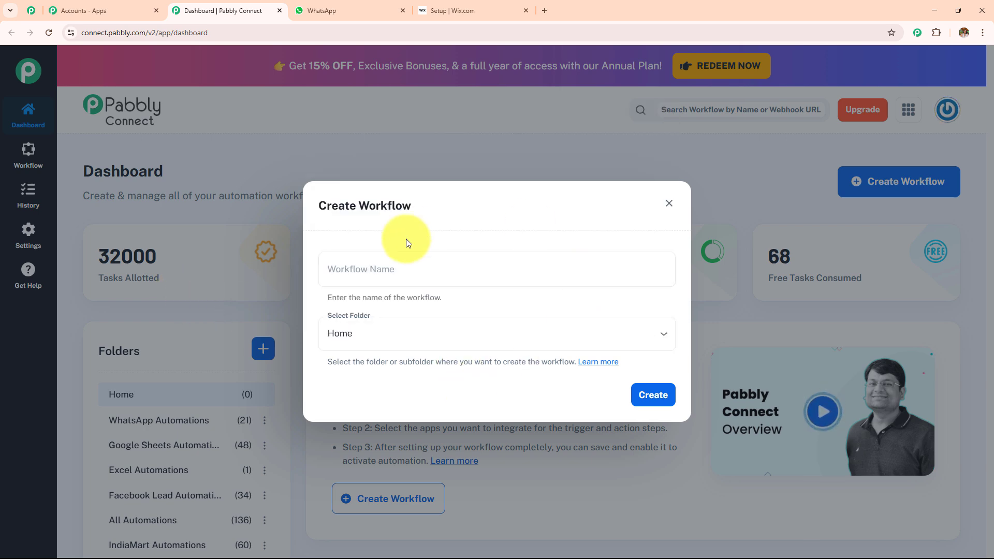
{"action": "left_click", "coordinate": [470, 277]}
{"action": "type", "text": "Send WhatsApp Message for Wix Form Submission Using Pabbly Chatflow"}
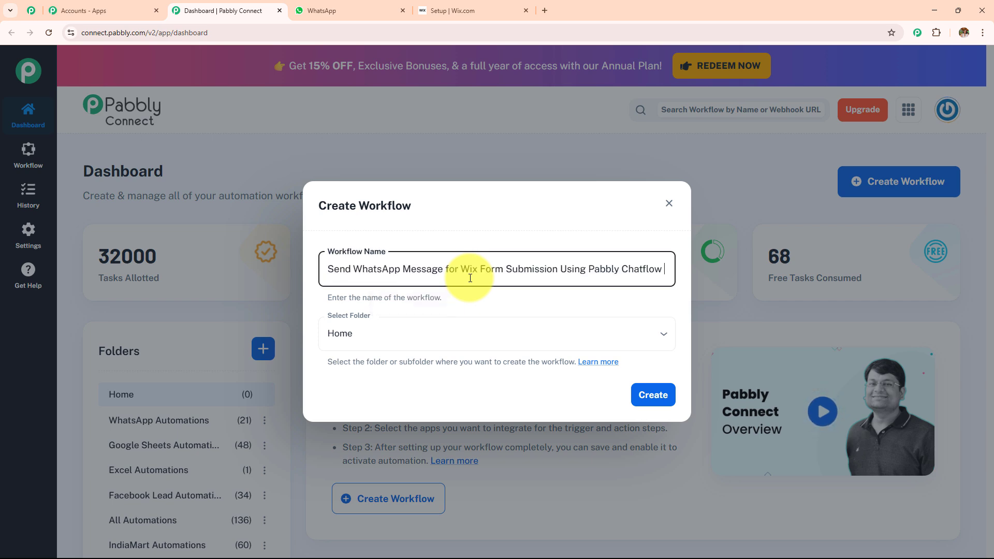
{"action": "left_click_drag", "start_coordinate": [668, 269], "coordinate": [312, 288]}
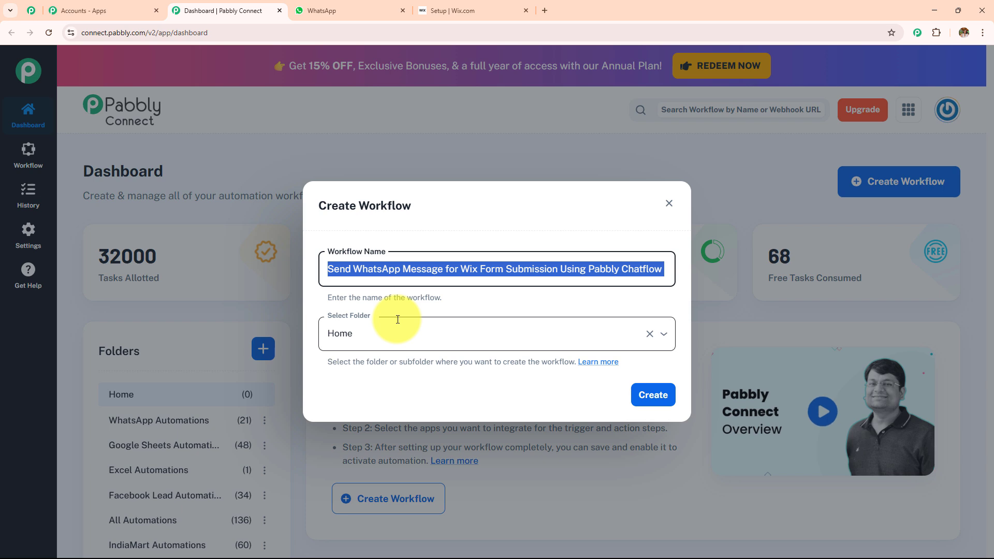
- Place the workflow in the Pabbly Chatflow folder and create it
{"action": "left_click", "coordinate": [413, 338]}
{"action": "scroll", "coordinate": [448, 176], "scroll_direction": "down", "scroll_amount": 3}
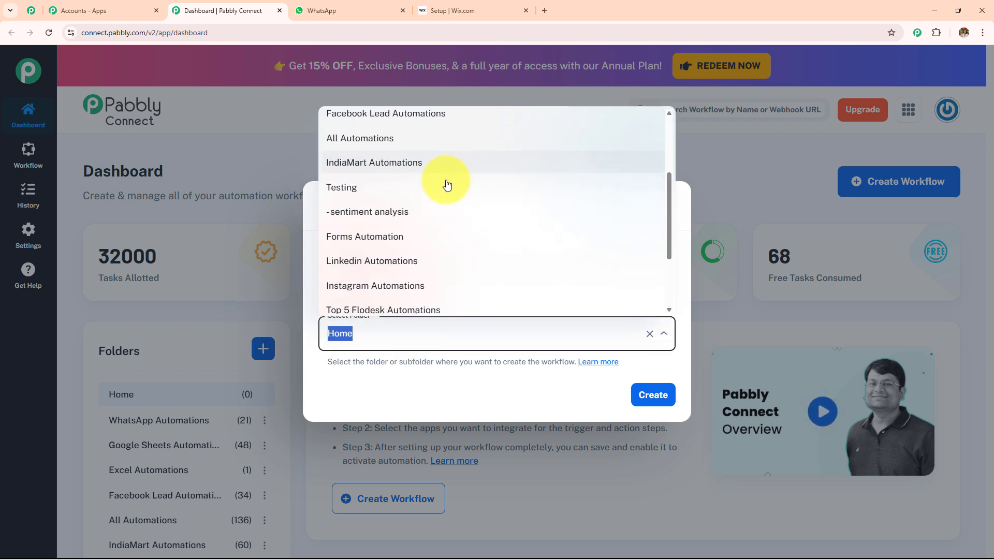
{"action": "scroll", "coordinate": [448, 185], "scroll_direction": "down", "scroll_amount": 3}
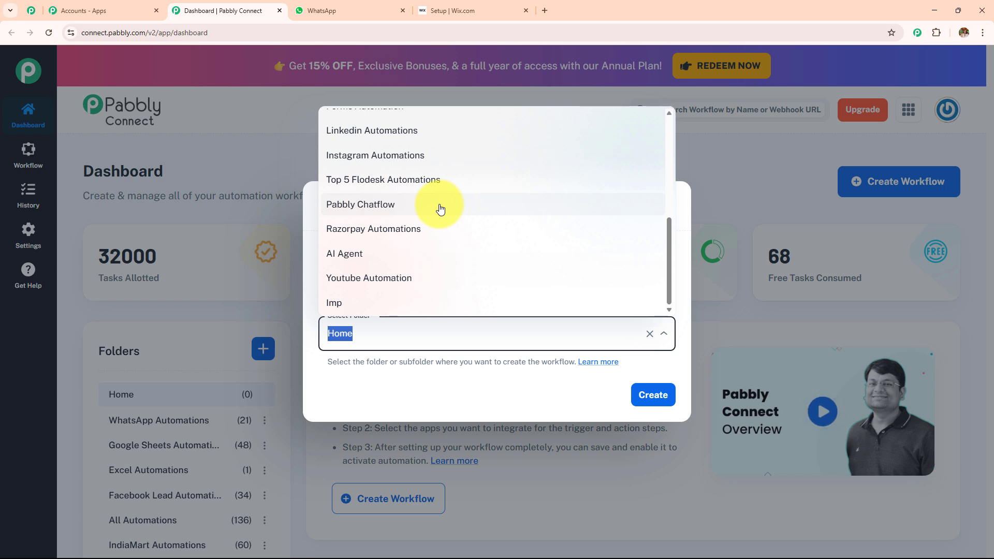
{"action": "left_click", "coordinate": [410, 204]}
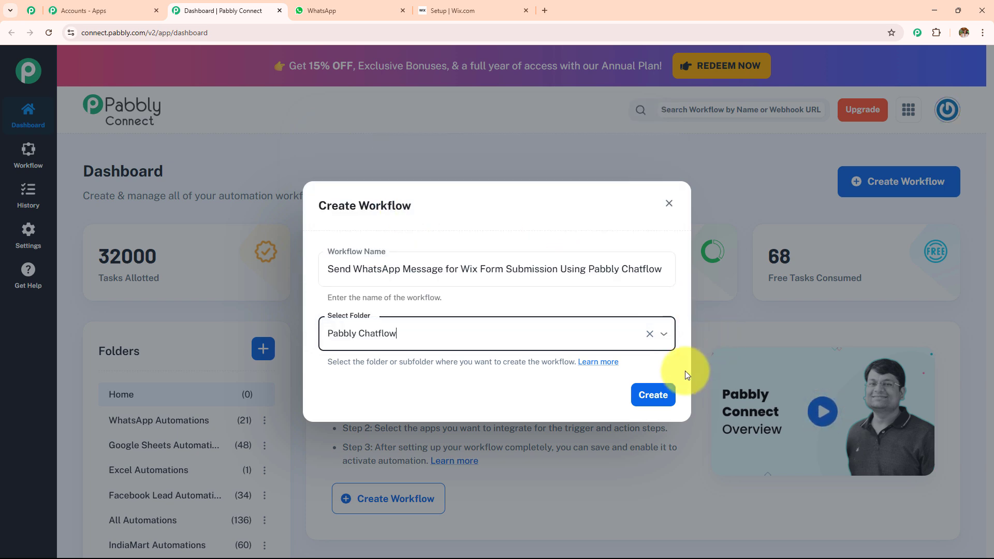
{"action": "left_click", "coordinate": [656, 395]}
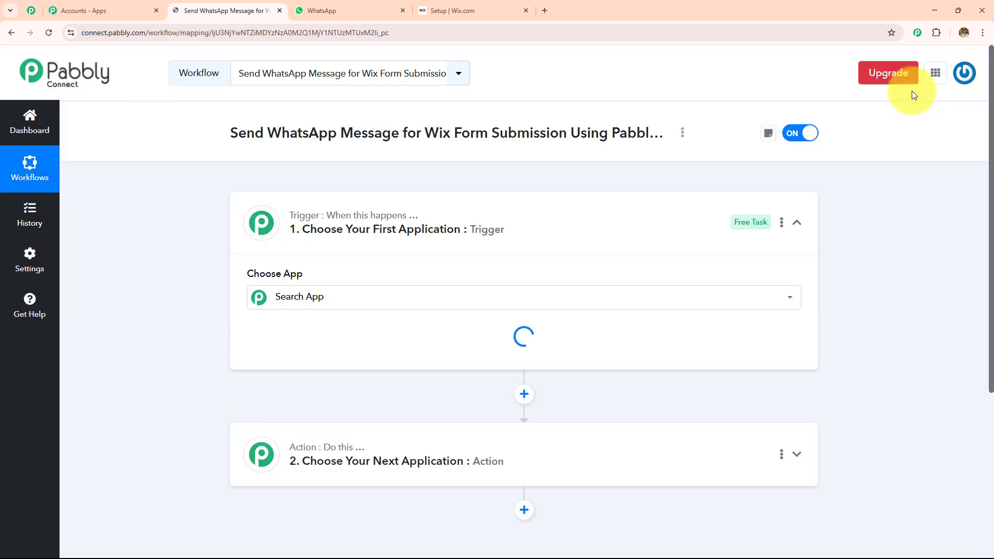
{"action": "mouse_move", "coordinate": [749, 229]}
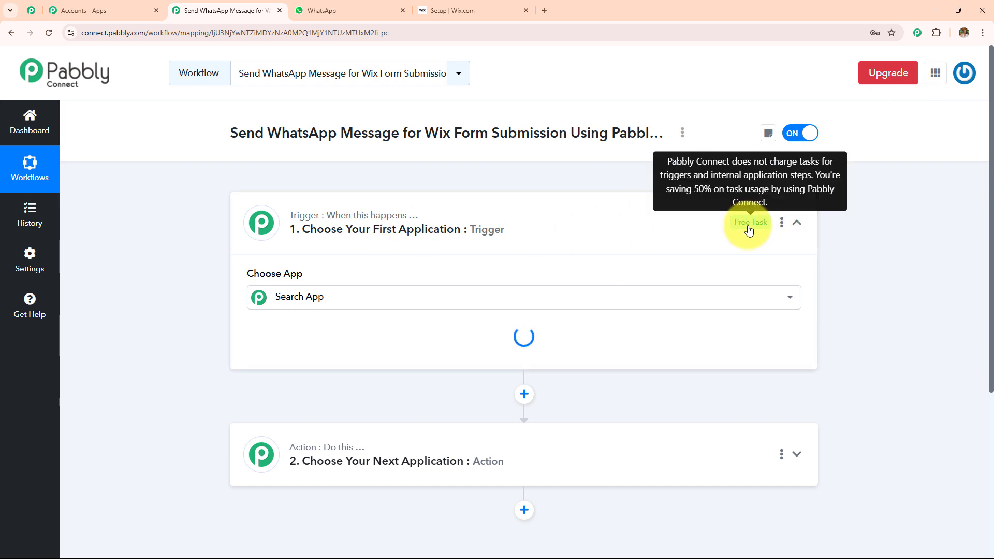
{"action": "left_click", "coordinate": [582, 219]}
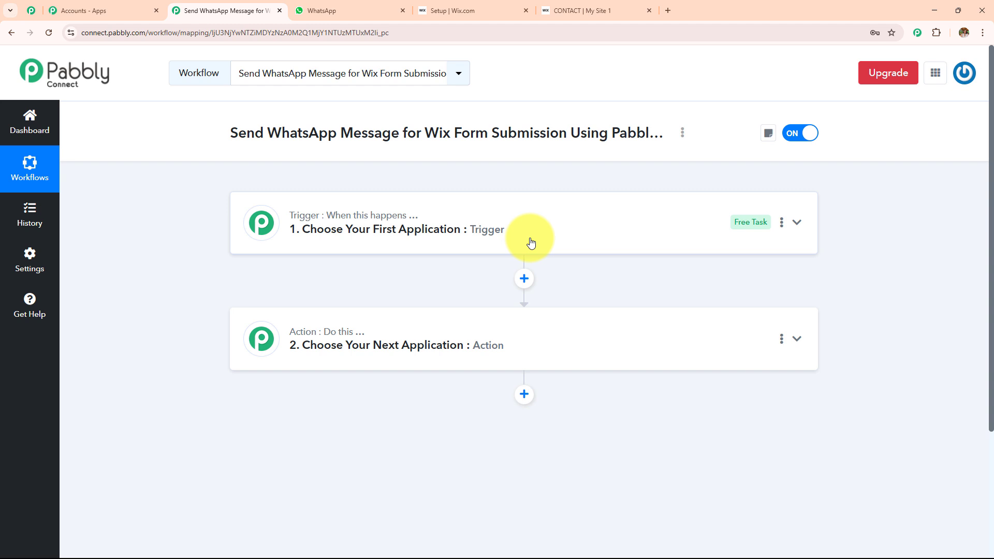
- Set the trigger to Wix Forms with the New Form Submission event, revealing the webhook URL
{"action": "left_click", "coordinate": [531, 242]}
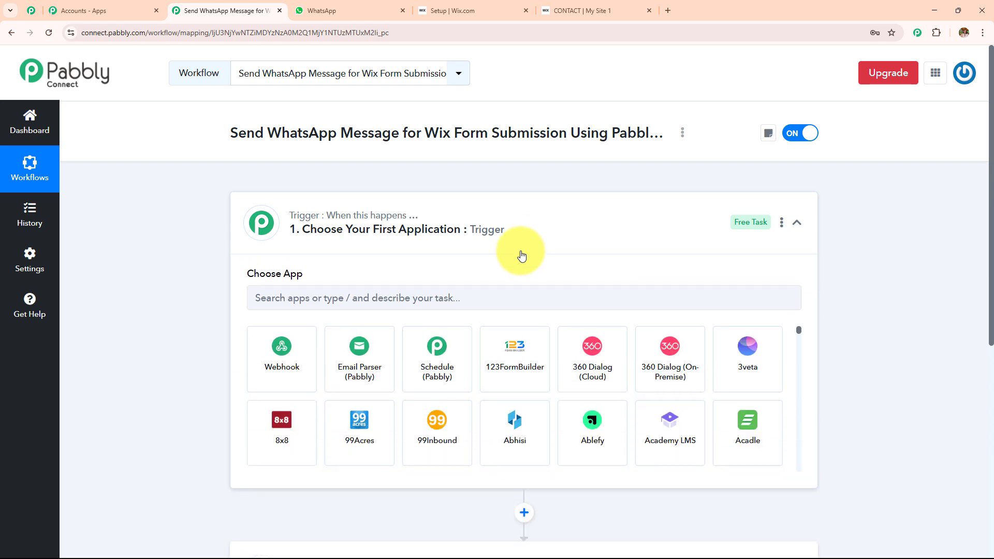
{"action": "left_click", "coordinate": [520, 300]}
{"action": "type", "text": "w"}
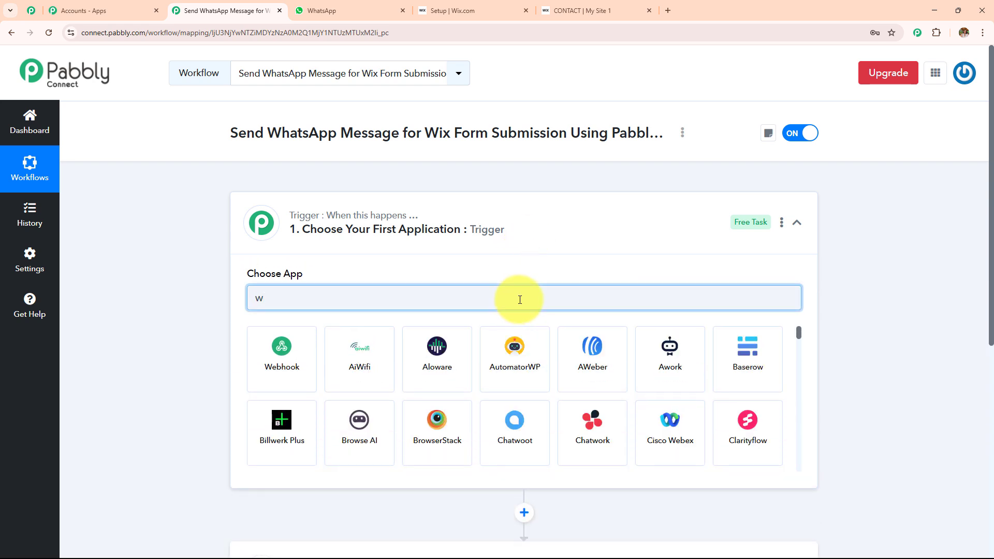
{"action": "type", "text": "ix"}
{"action": "left_click", "coordinate": [377, 351]}
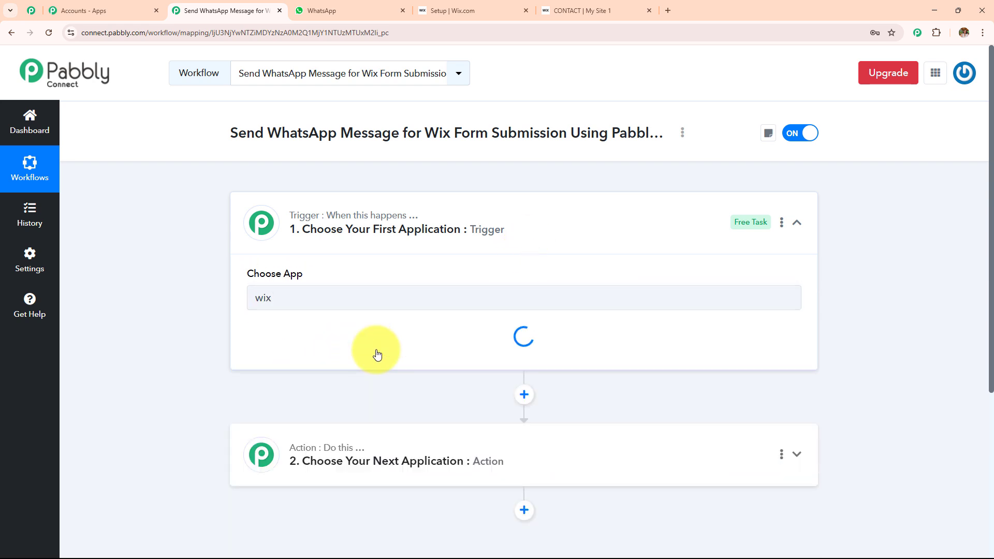
{"action": "left_click", "coordinate": [377, 420]}
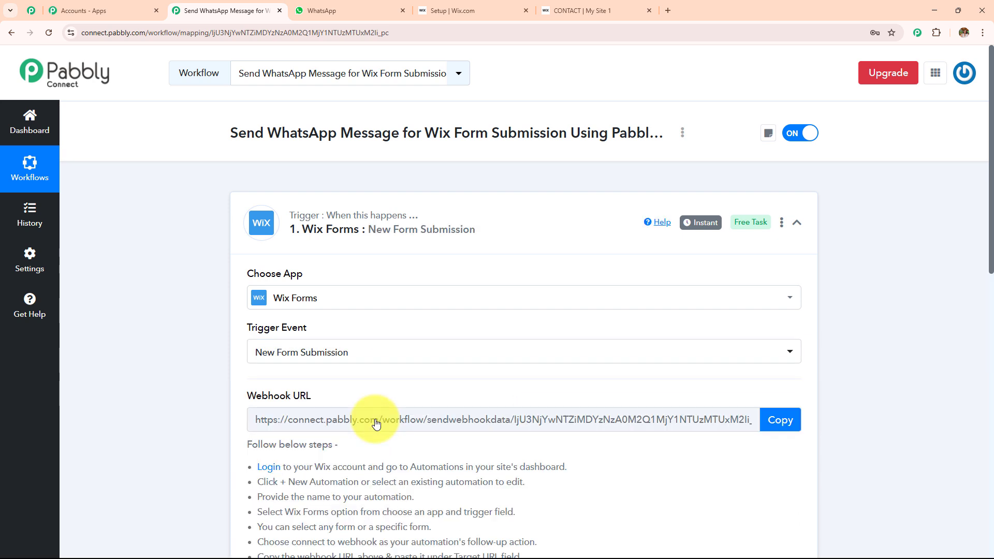
{"action": "scroll", "coordinate": [377, 424], "scroll_direction": "down", "scroll_amount": 3}
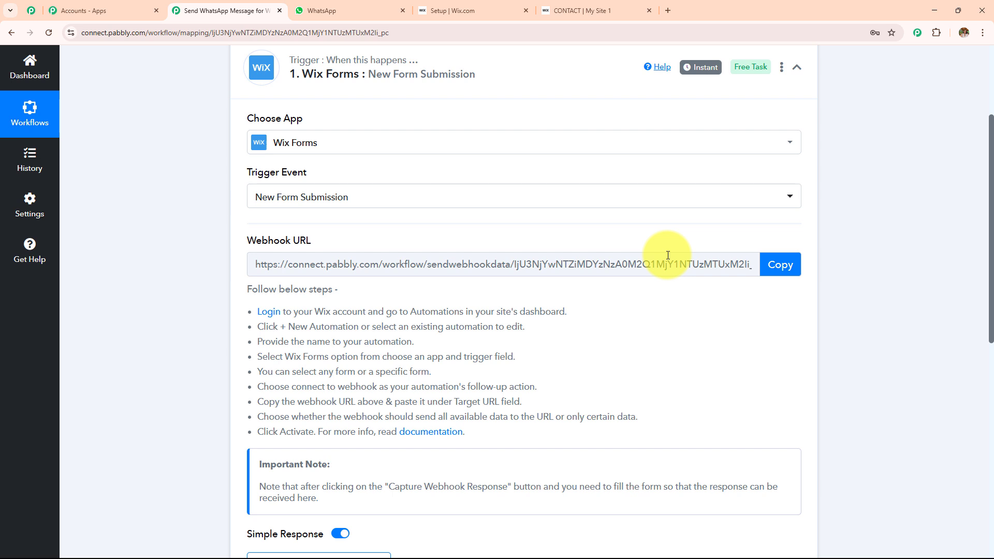
{"action": "scroll", "coordinate": [223, 306], "scroll_direction": "down", "scroll_amount": 1}
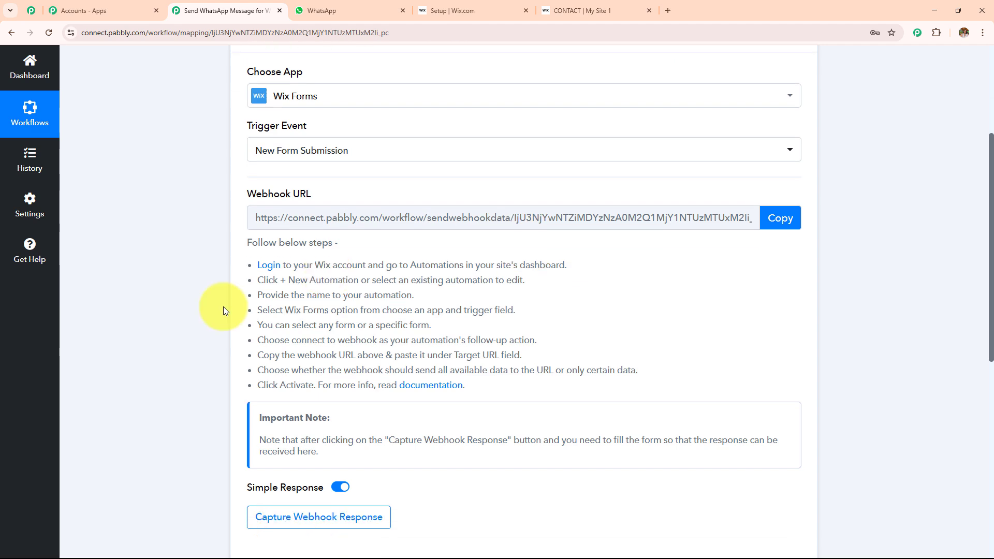
{"action": "left_click_drag", "start_coordinate": [260, 260], "coordinate": [491, 398]}
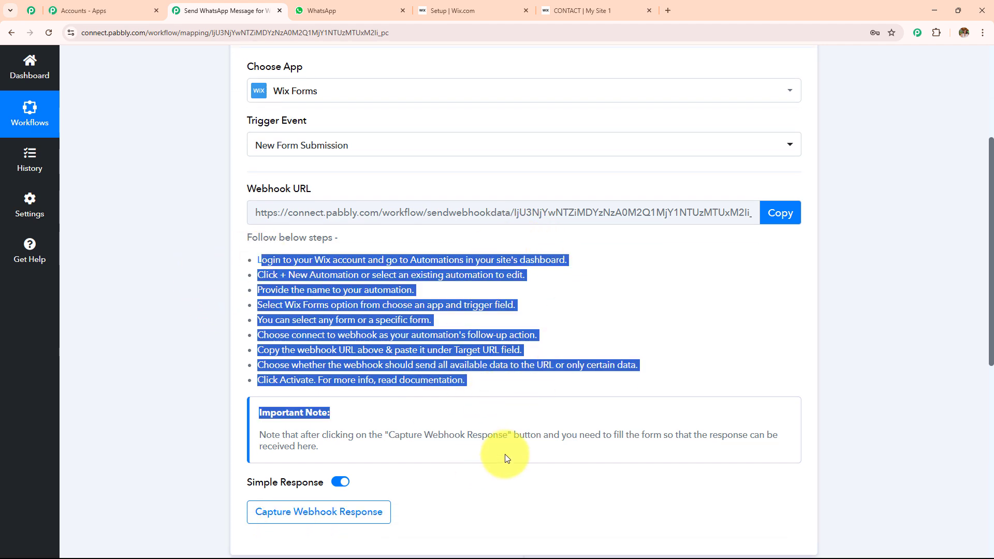
{"action": "left_click", "coordinate": [460, 7]}
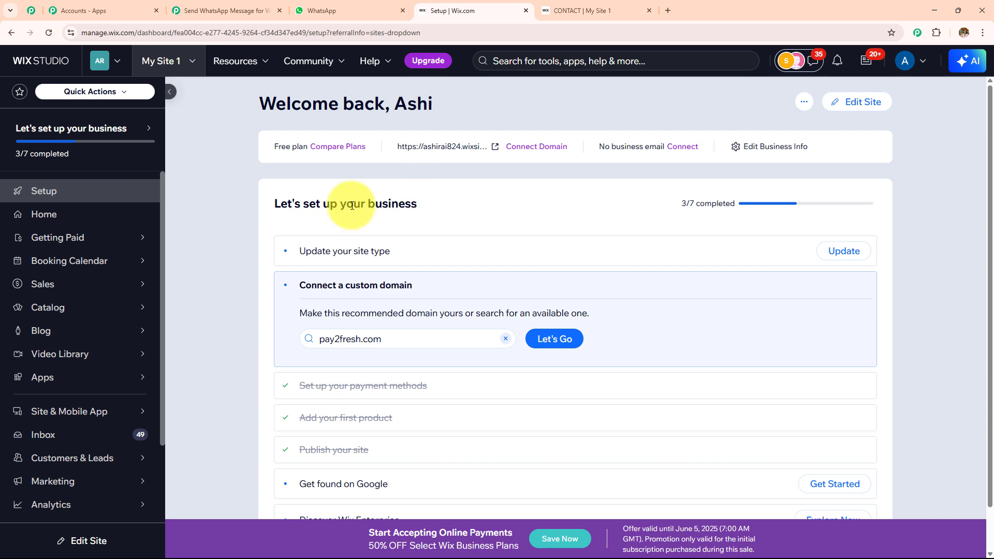
- Go to Wix Automations and begin a new automation
{"action": "scroll", "coordinate": [66, 248], "scroll_direction": "down", "scroll_amount": 2}
{"action": "mouse_move", "coordinate": [79, 439]}
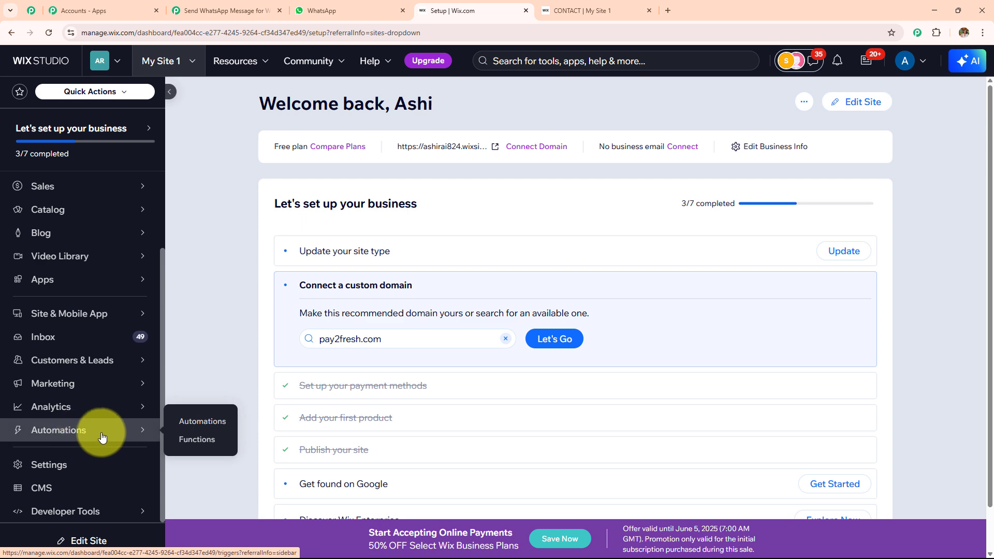
{"action": "left_click", "coordinate": [168, 426]}
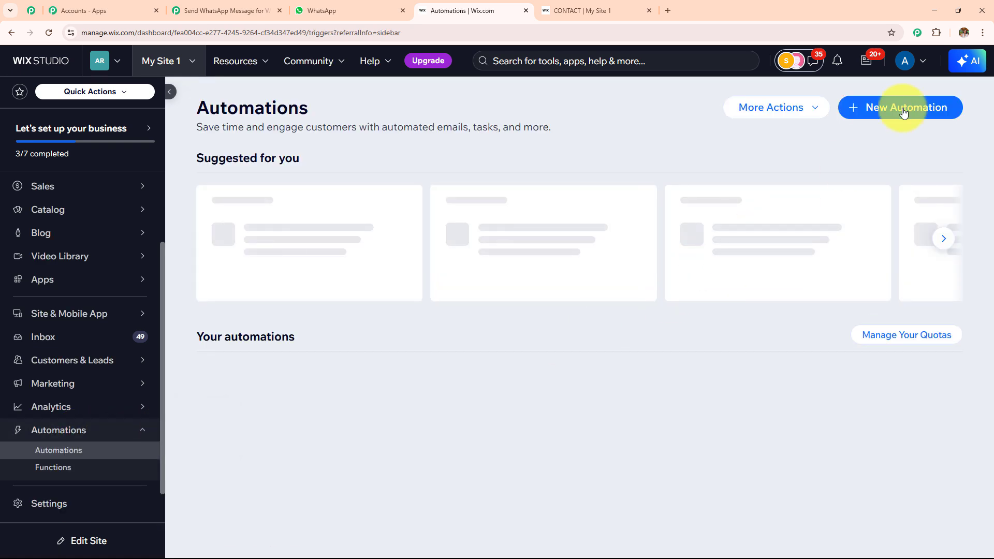
{"action": "left_click", "coordinate": [906, 114]}
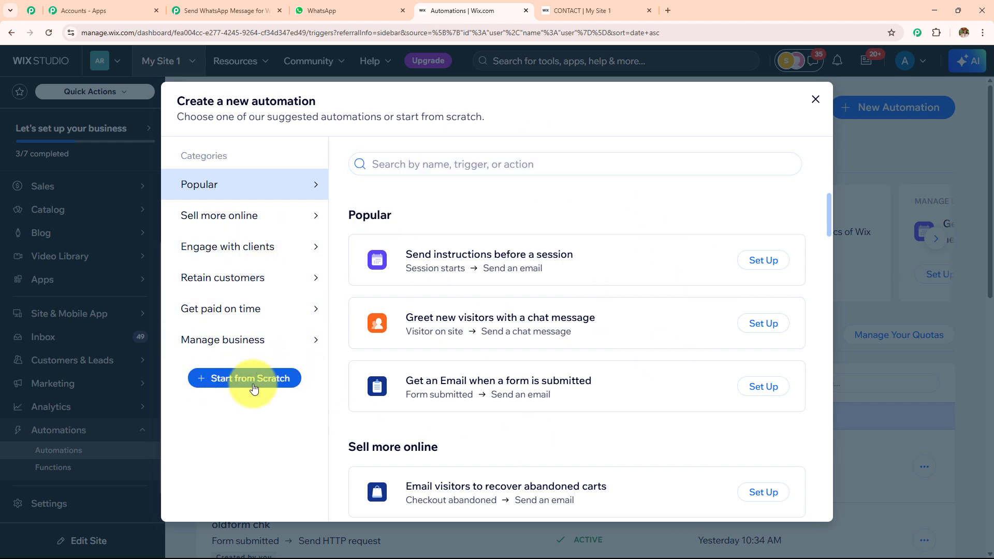
- Start from scratch with Old Wix Forms 'Form submitted' as the trigger
{"action": "left_click", "coordinate": [254, 388]}
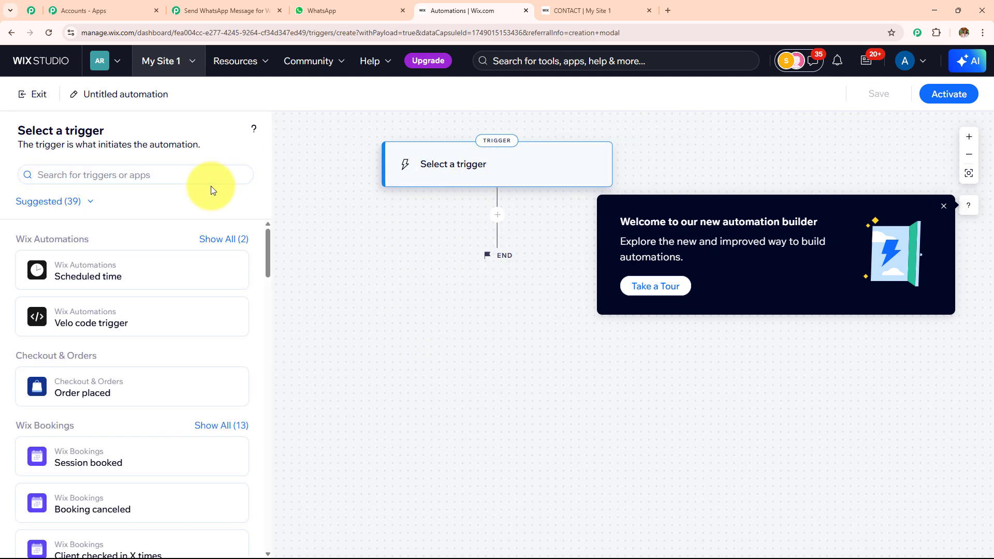
{"action": "type", "text": "fo"}
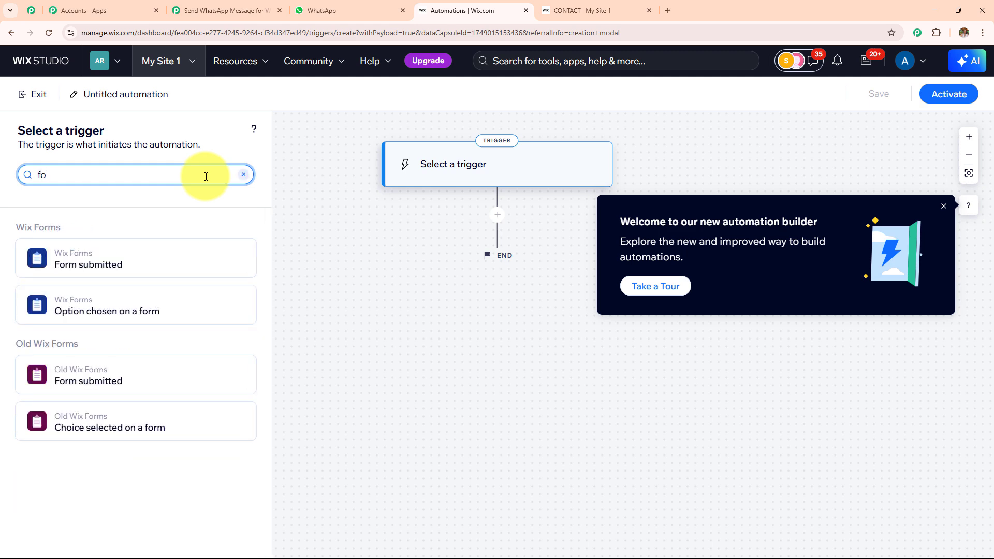
{"action": "left_click", "coordinate": [139, 385]}
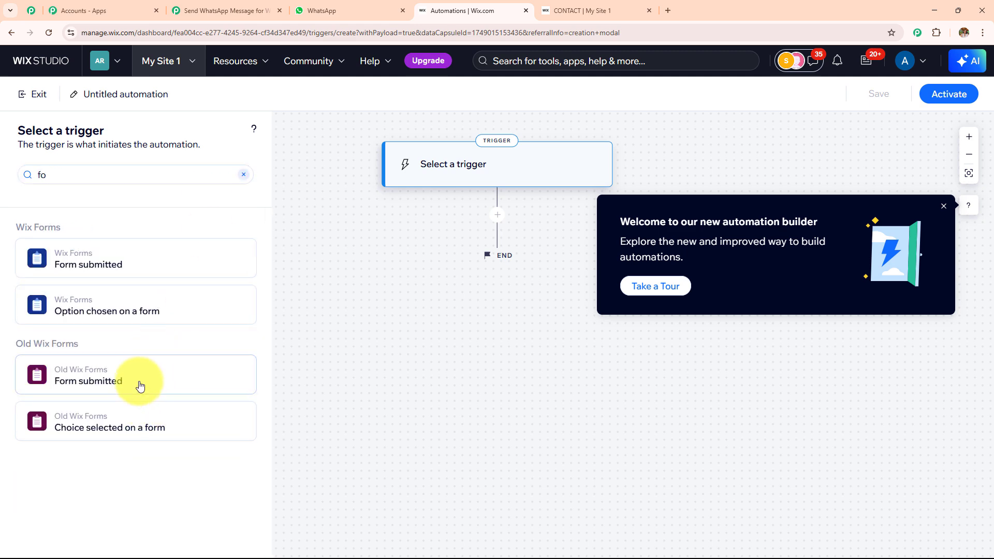
- Add a Send HTTP request action after the trigger
{"action": "left_click", "coordinate": [498, 216]}
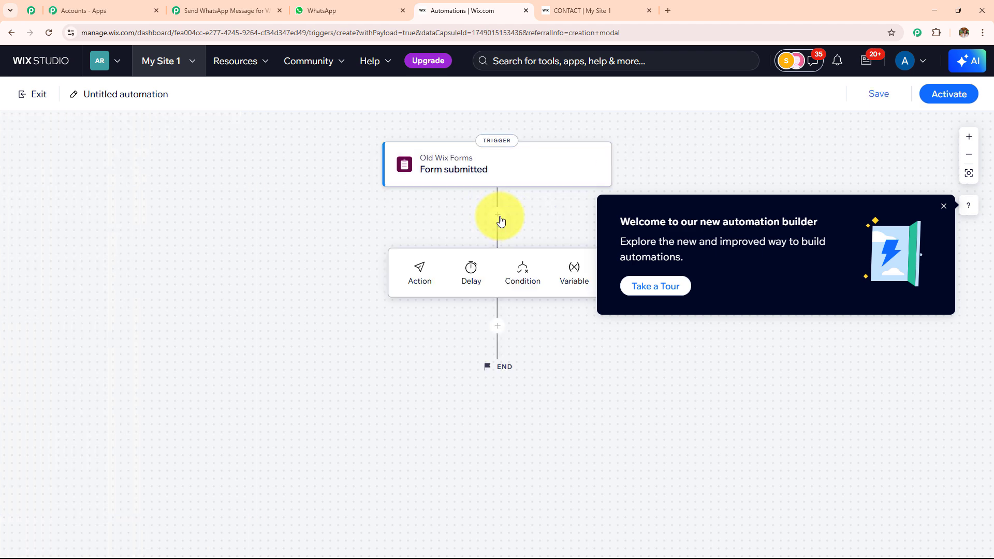
{"action": "left_click", "coordinate": [420, 270]}
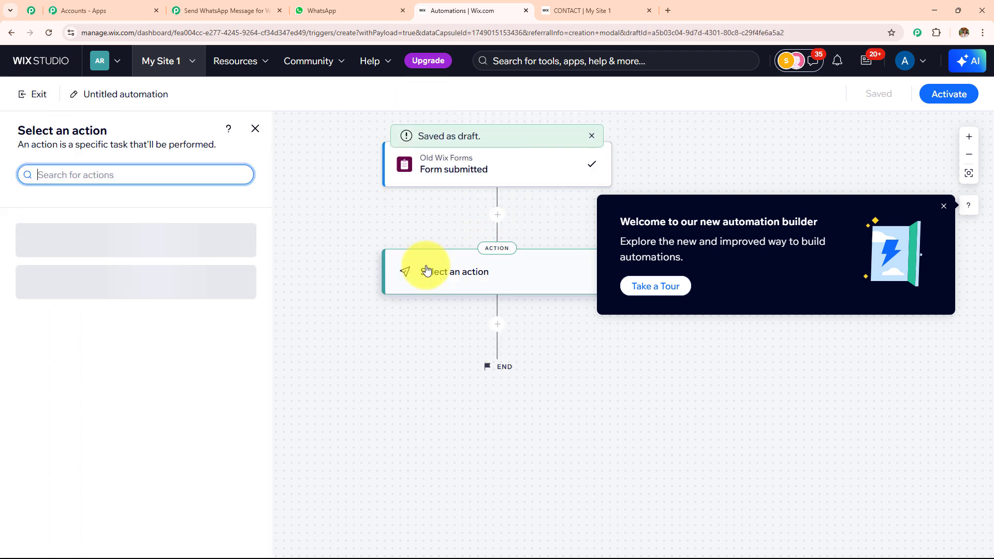
{"action": "type", "text": "s"}
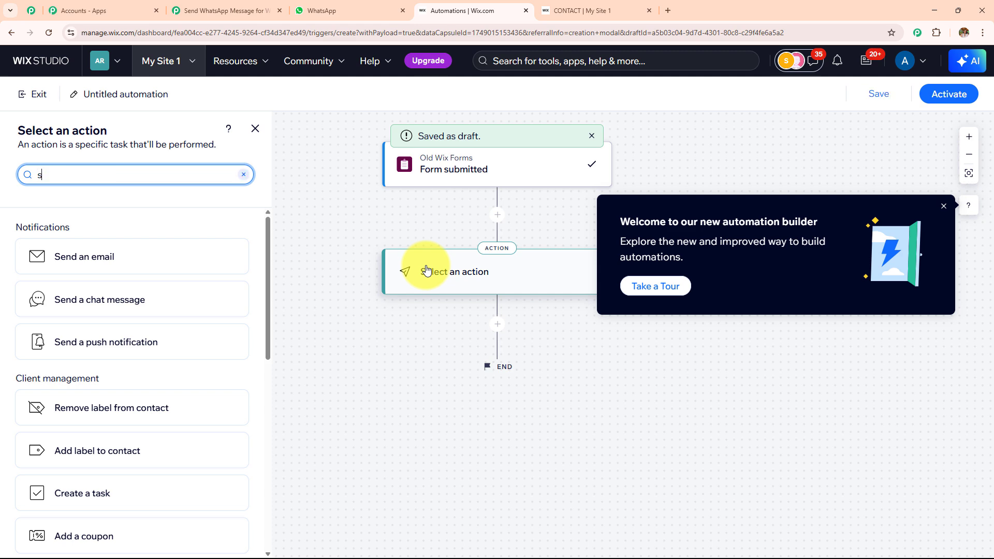
{"action": "type", "text": "e"}
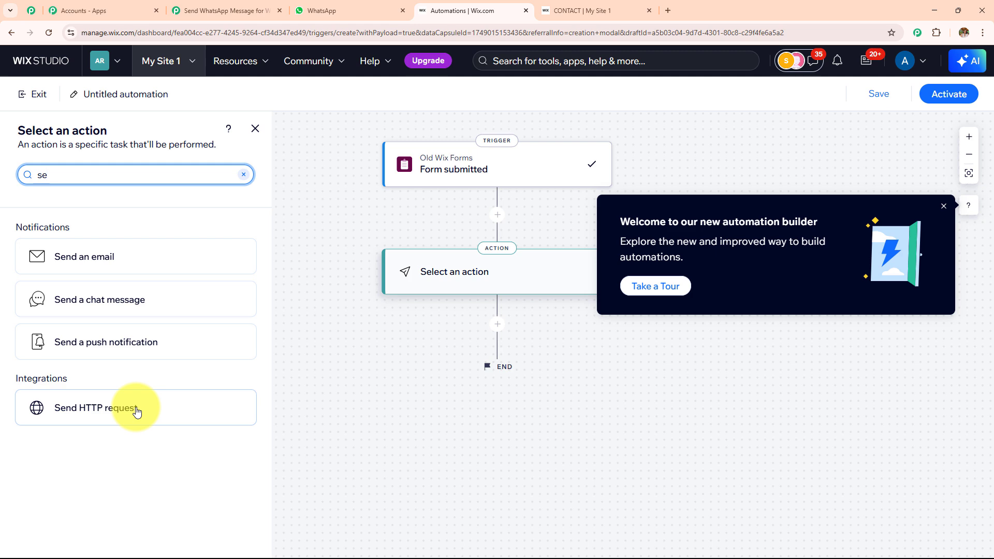
{"action": "left_click", "coordinate": [137, 411]}
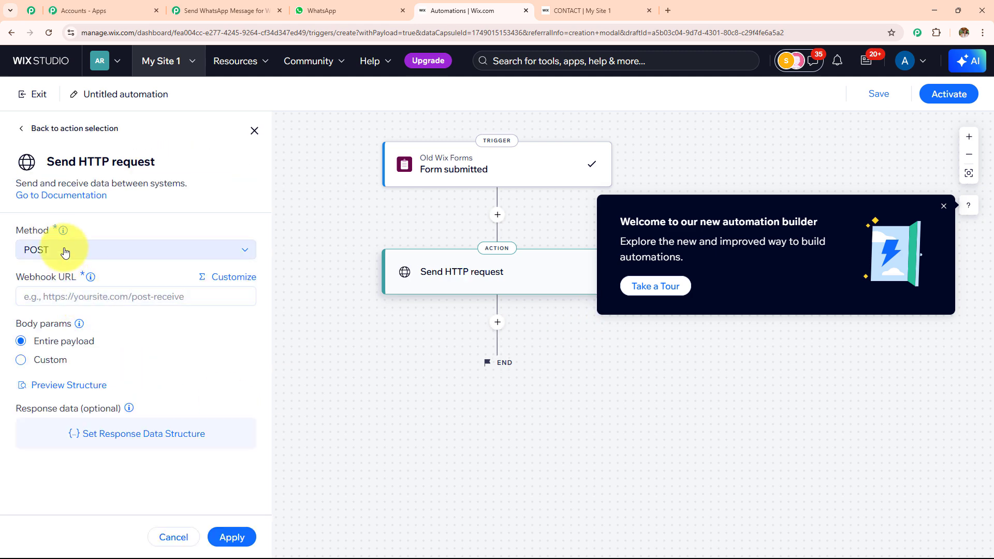
- Configure the HTTP request as POST to the copied Pabbly webhook URL and apply it
{"action": "left_click", "coordinate": [65, 252]}
{"action": "left_click", "coordinate": [67, 272]}
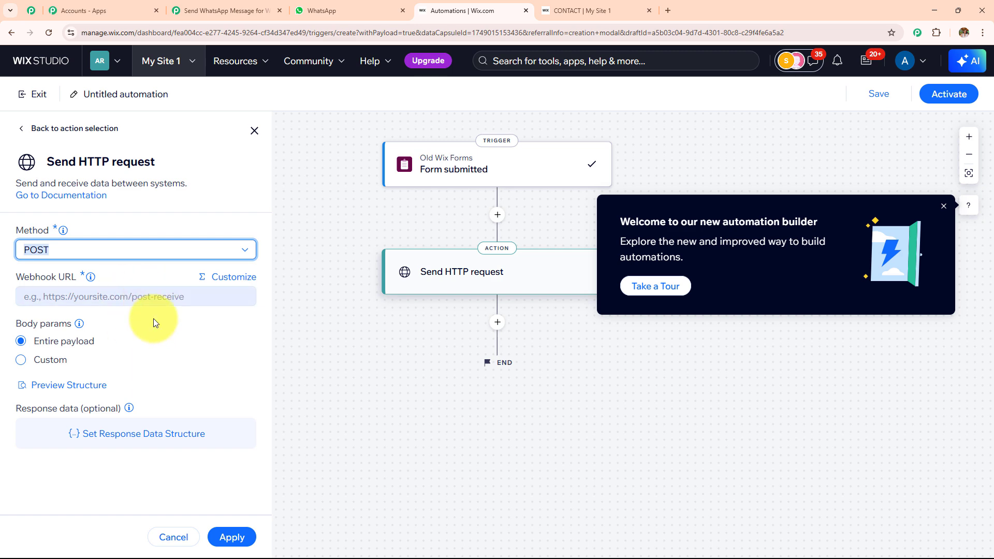
{"action": "left_click", "coordinate": [199, 7]}
{"action": "left_click", "coordinate": [789, 213]}
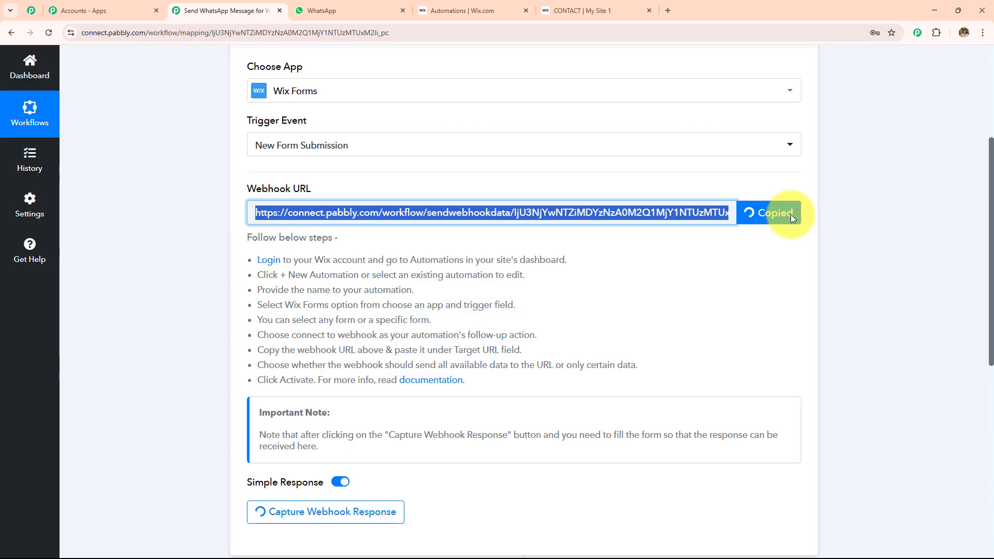
{"action": "left_click", "coordinate": [458, 10]}
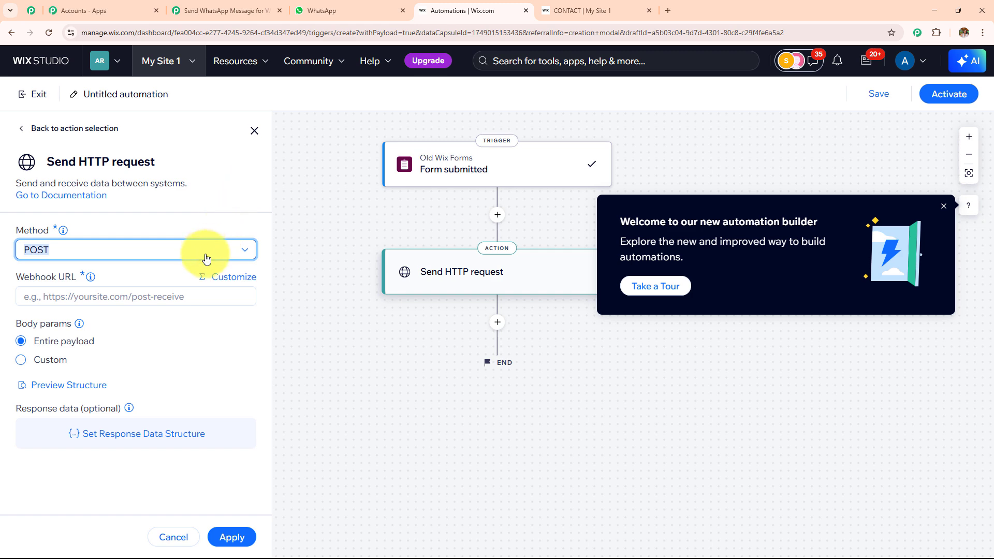
{"action": "left_click", "coordinate": [187, 296]}
{"action": "key", "text": "ctrl+v"}
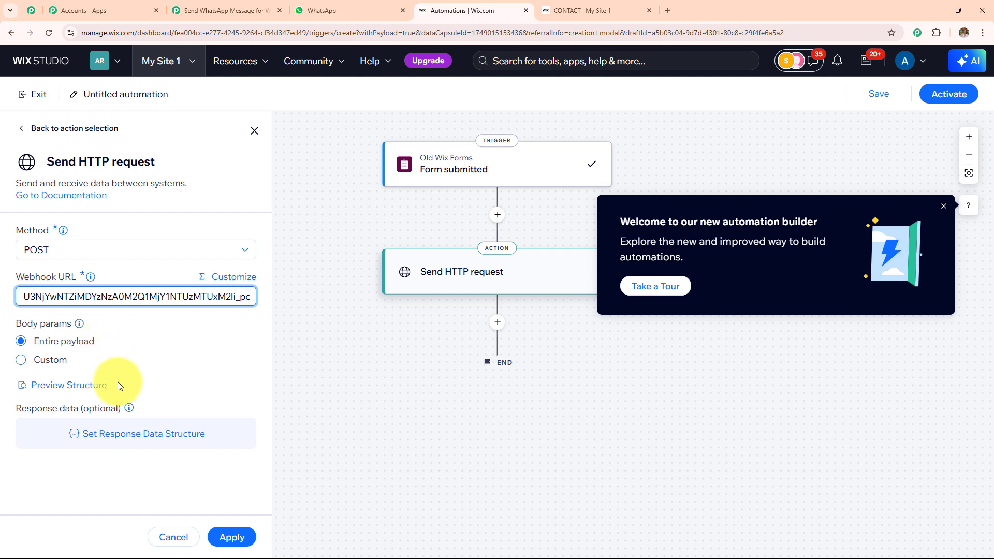
{"action": "left_click", "coordinate": [232, 537]}
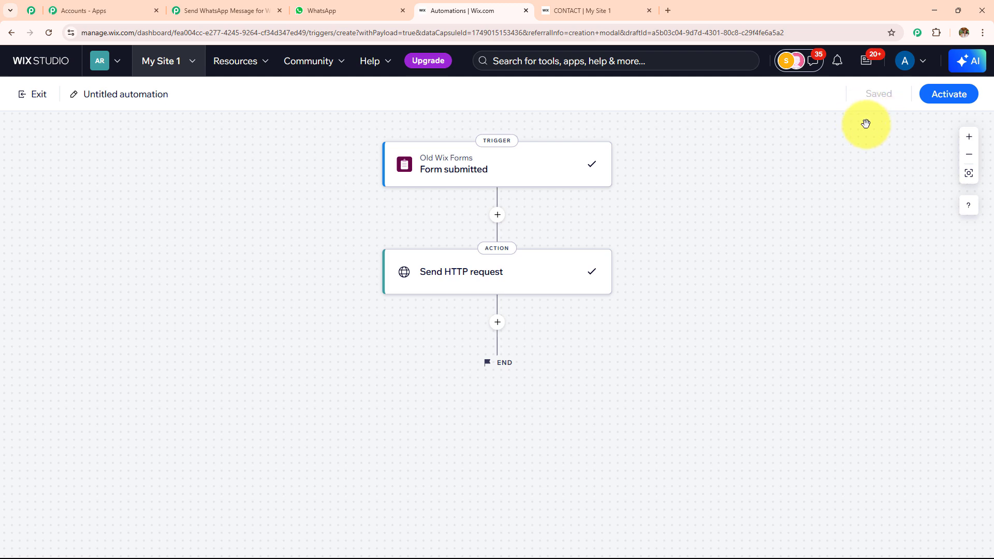
- Rename the automation to 'Whatsapp Messages'
{"action": "left_click", "coordinate": [149, 95]}
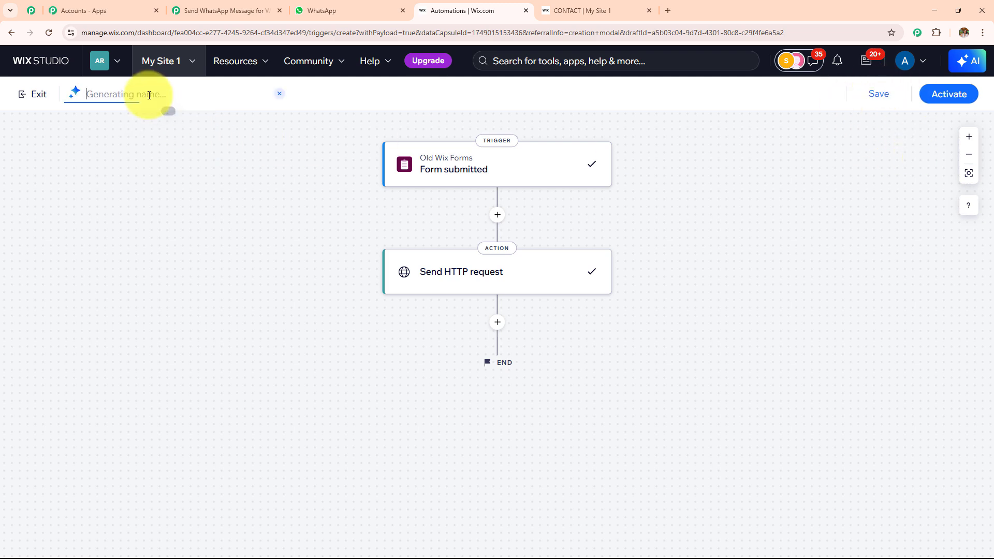
{"action": "type", "text": "Whatsapp Messages"}
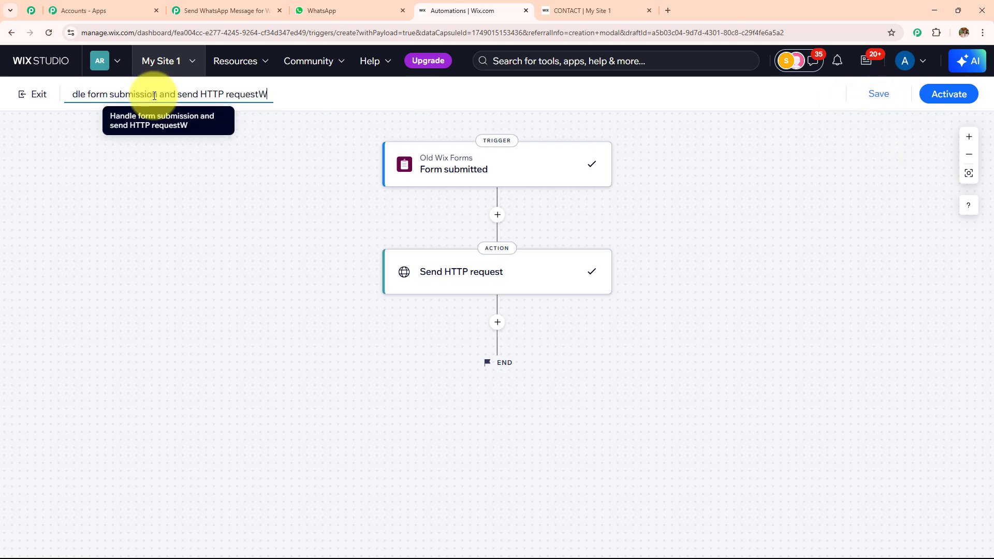
{"action": "left_click", "coordinate": [94, 117]}
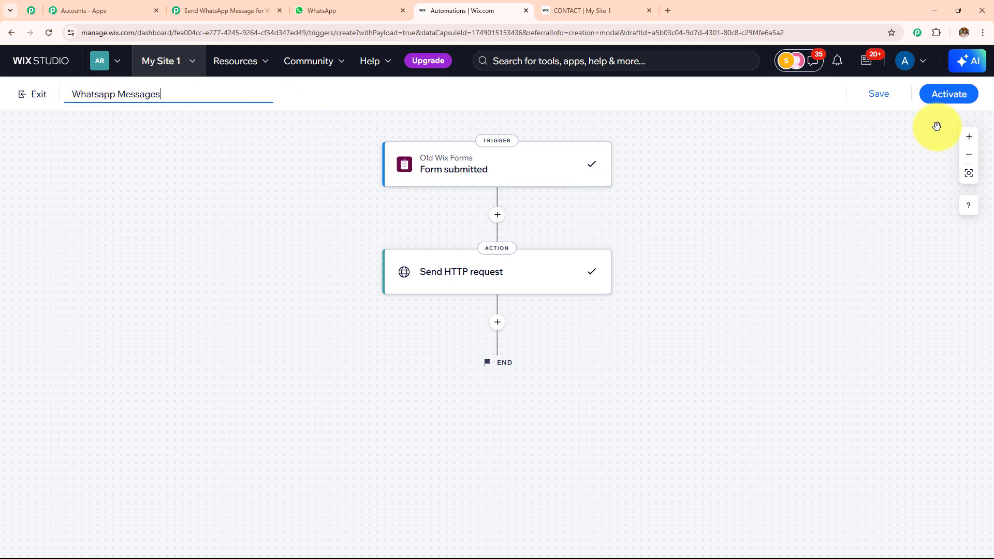
- Activate the automation and return to the Pabbly workflow
{"action": "left_click", "coordinate": [948, 101]}
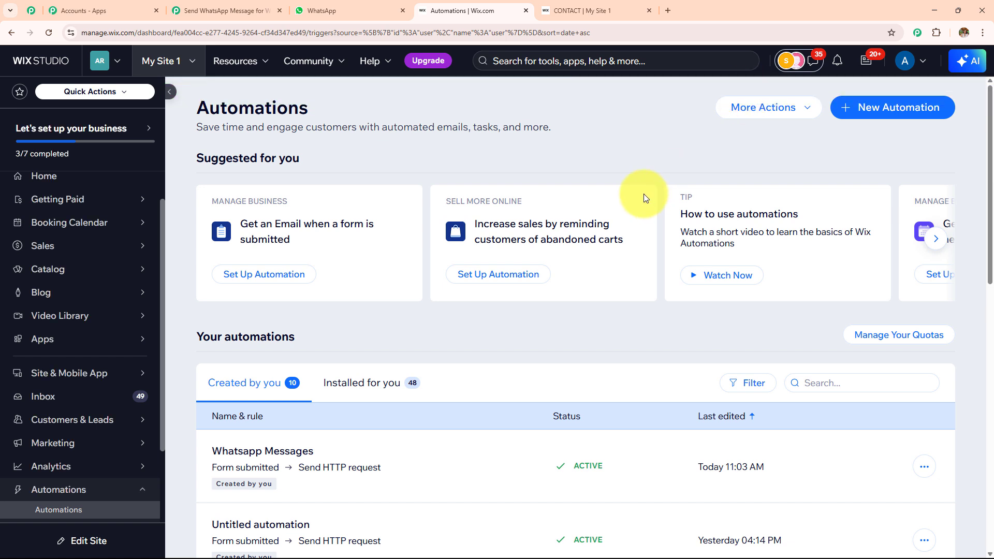
{"action": "scroll", "coordinate": [430, 293], "scroll_direction": "down", "scroll_amount": 4}
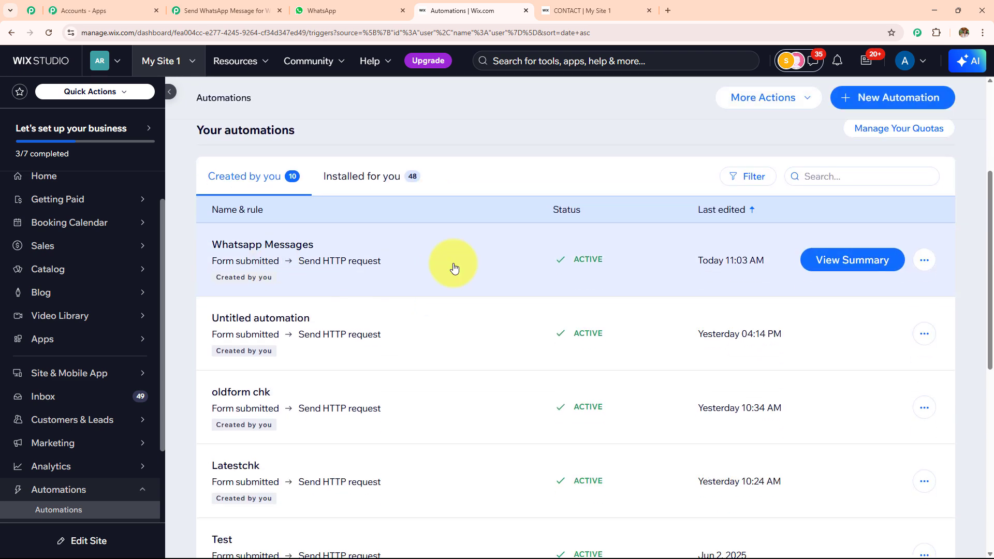
{"action": "left_click", "coordinate": [223, 10]}
{"action": "scroll", "coordinate": [433, 333], "scroll_direction": "down", "scroll_amount": 6}
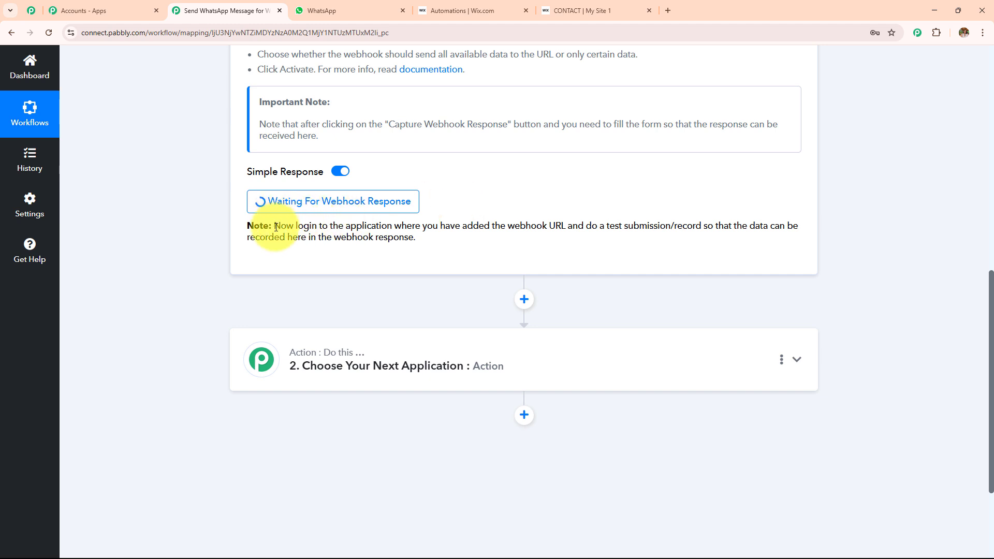
- Note the test-submission hint under Waiting For Webhook Response, then bring up the Wix Contact Us form
{"action": "left_click_drag", "start_coordinate": [276, 227], "coordinate": [502, 256]}
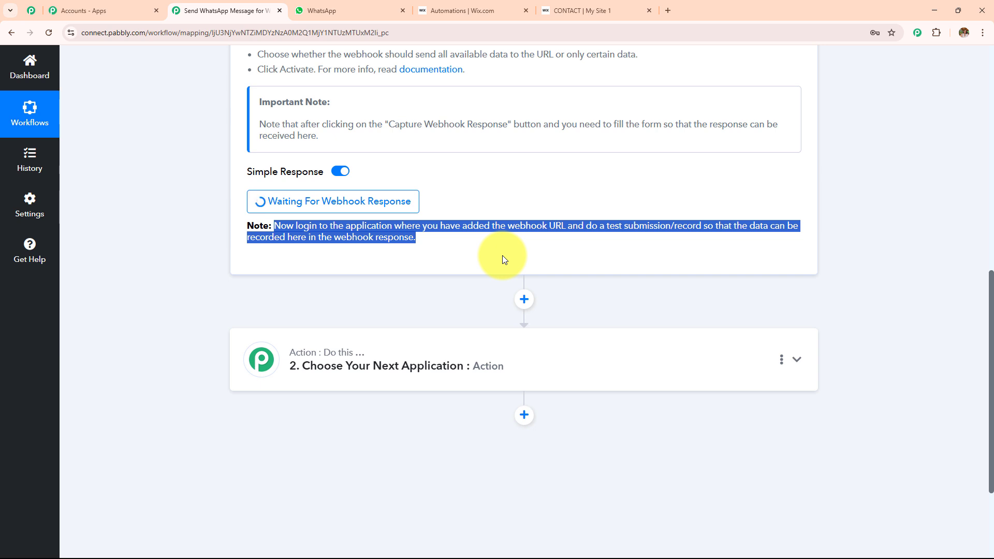
{"action": "left_click", "coordinate": [570, 10]}
{"action": "scroll", "coordinate": [615, 254], "scroll_direction": "down", "scroll_amount": 9}
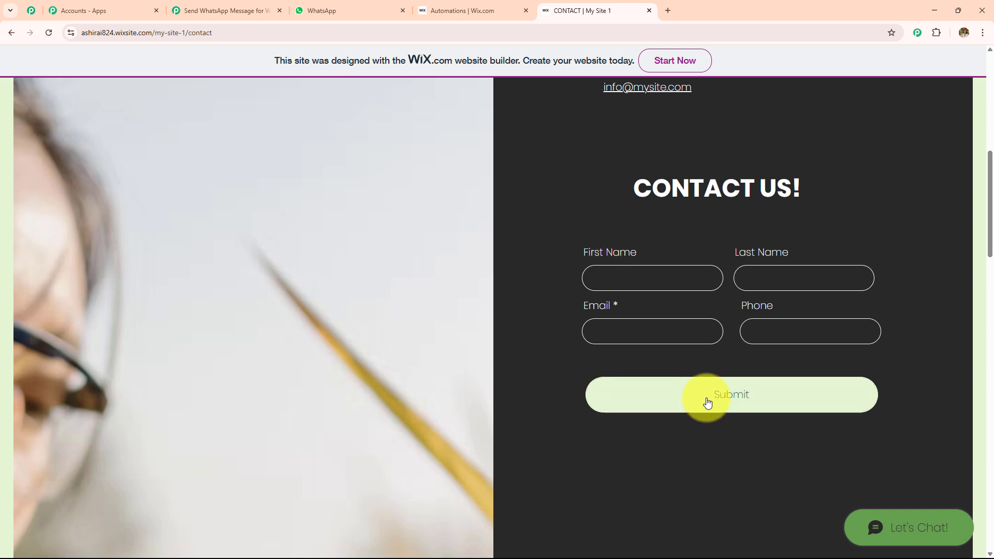
- Glance back at the waiting Pabbly workflow, then return to the Wix contact page
{"action": "left_click", "coordinate": [267, 11]}
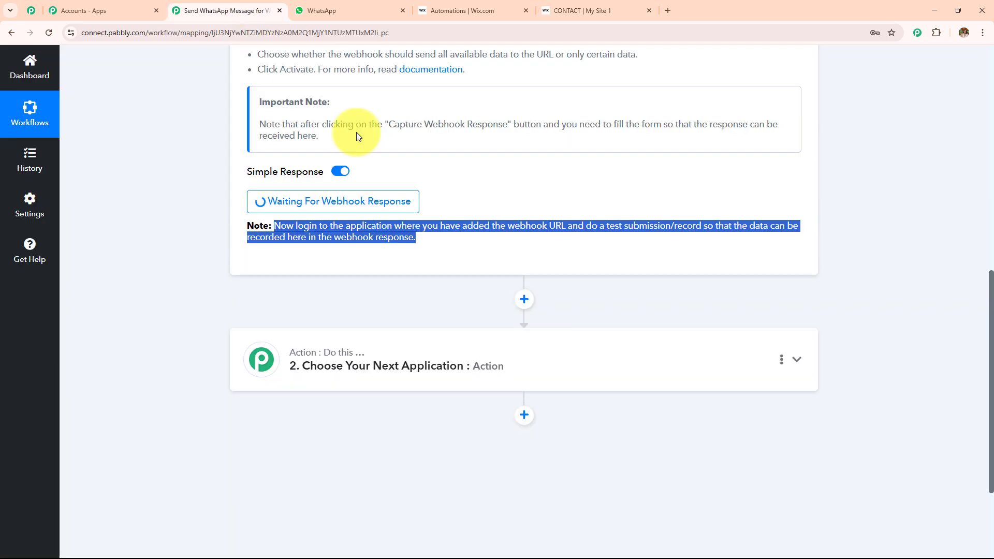
{"action": "scroll", "coordinate": [564, 244], "scroll_direction": "down", "scroll_amount": 2}
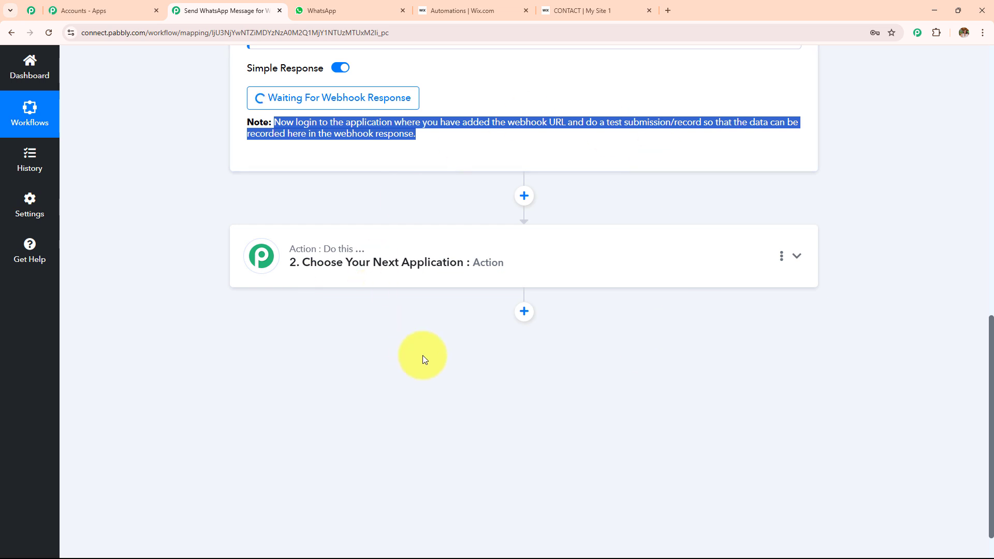
{"action": "scroll", "coordinate": [427, 356], "scroll_direction": "up", "scroll_amount": 3}
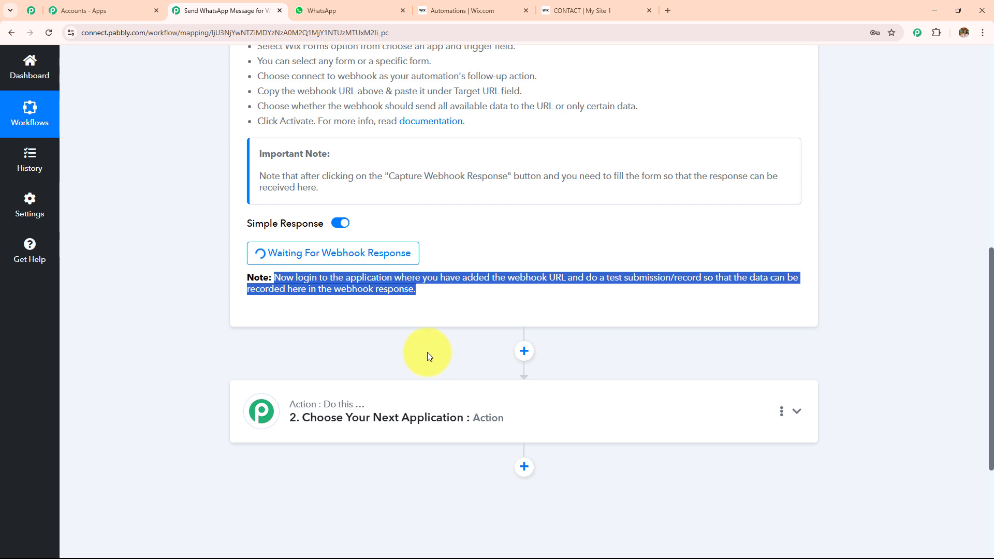
{"action": "left_click", "coordinate": [575, 11]}
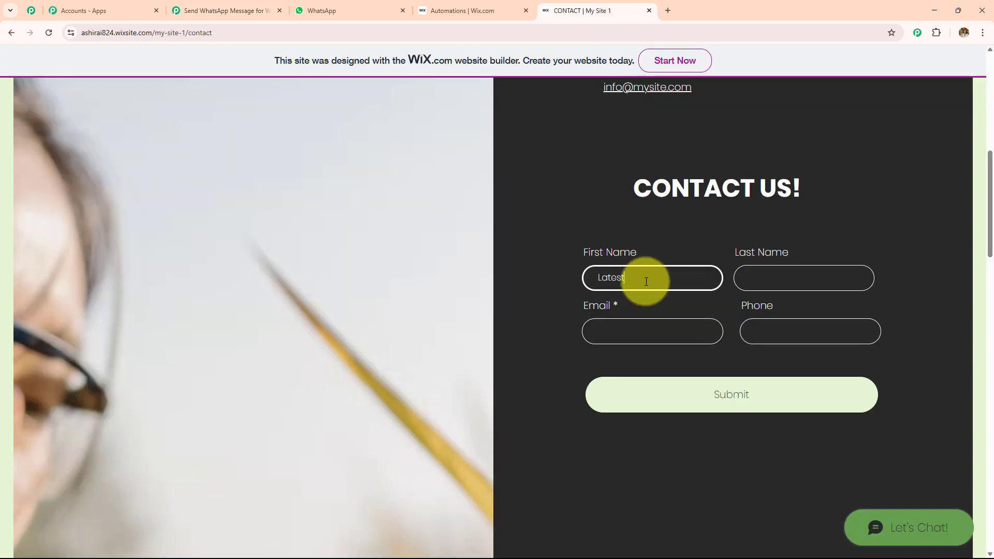
- Submit the contact form with a test last name, e-mail and phone, then return to Pabbly
{"action": "left_click", "coordinate": [753, 278]}
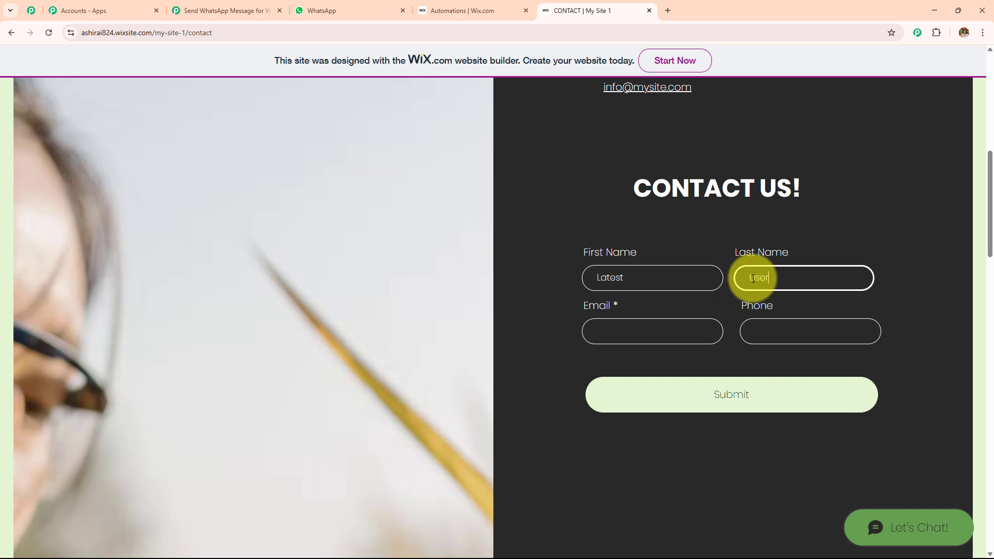
{"action": "left_click", "coordinate": [674, 319]}
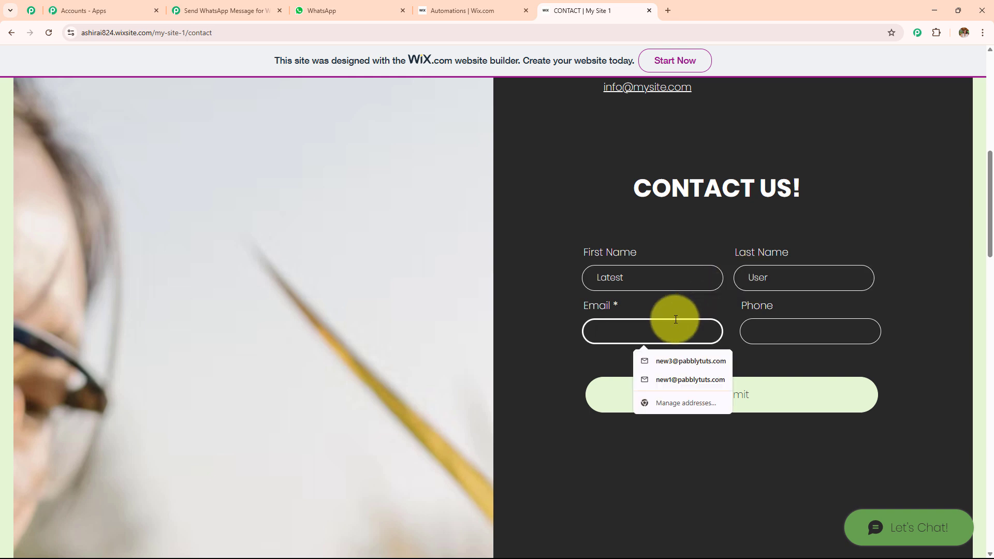
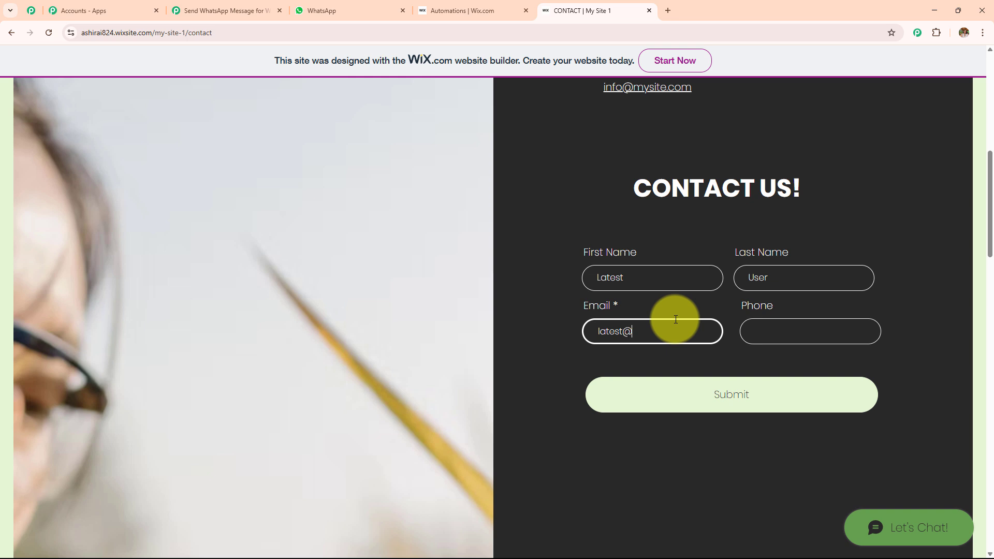
{"action": "left_click", "coordinate": [765, 336]}
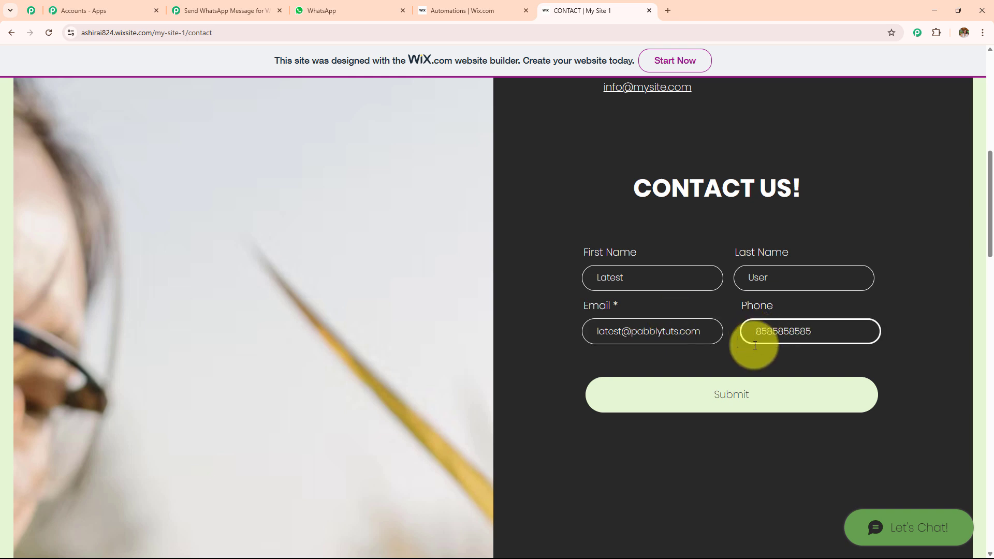
{"action": "left_click", "coordinate": [748, 412]}
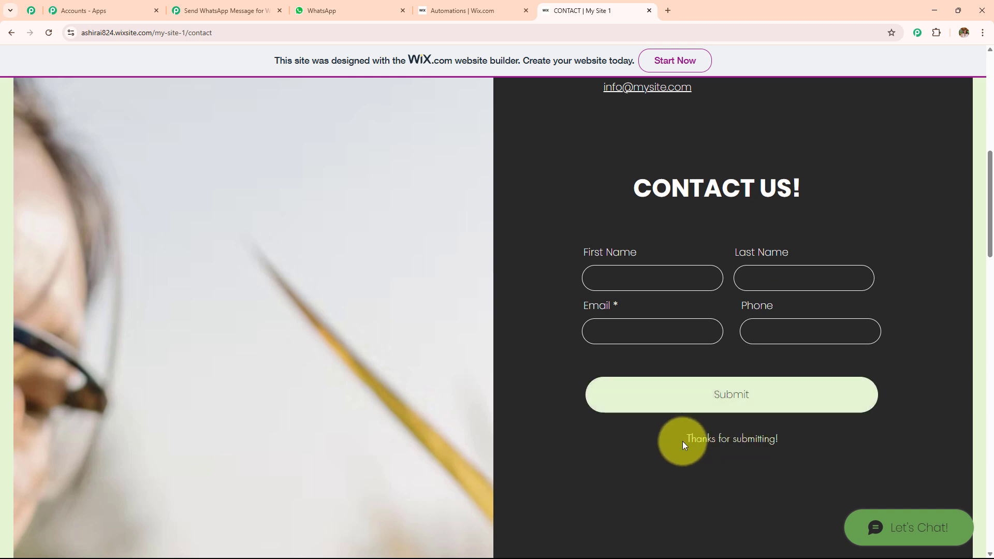
{"action": "left_click_drag", "start_coordinate": [682, 440], "coordinate": [770, 429]}
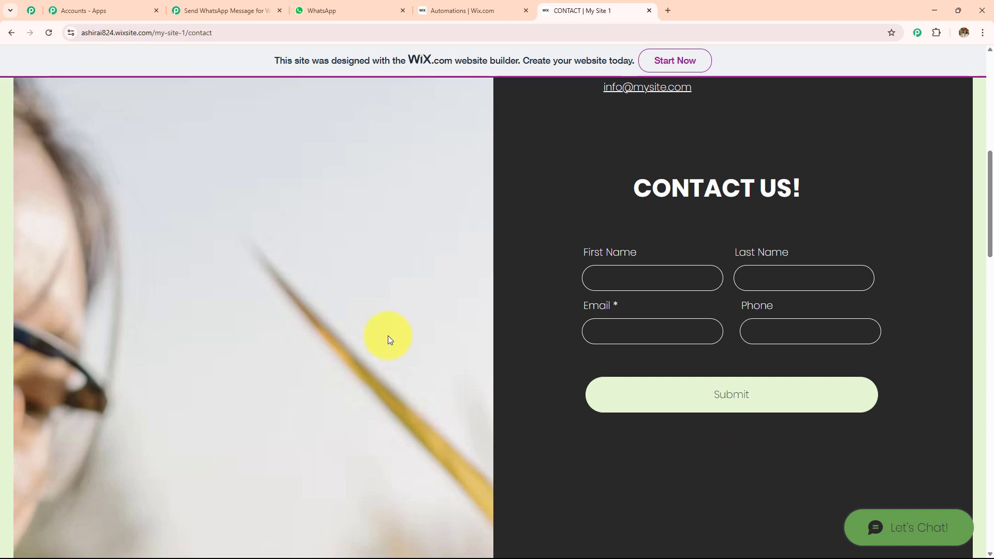
{"action": "left_click", "coordinate": [216, 6]}
- Review the captured phone, e-mail, first name and last name in Response Received
{"action": "scroll", "coordinate": [470, 262], "scroll_direction": "down", "scroll_amount": 5}
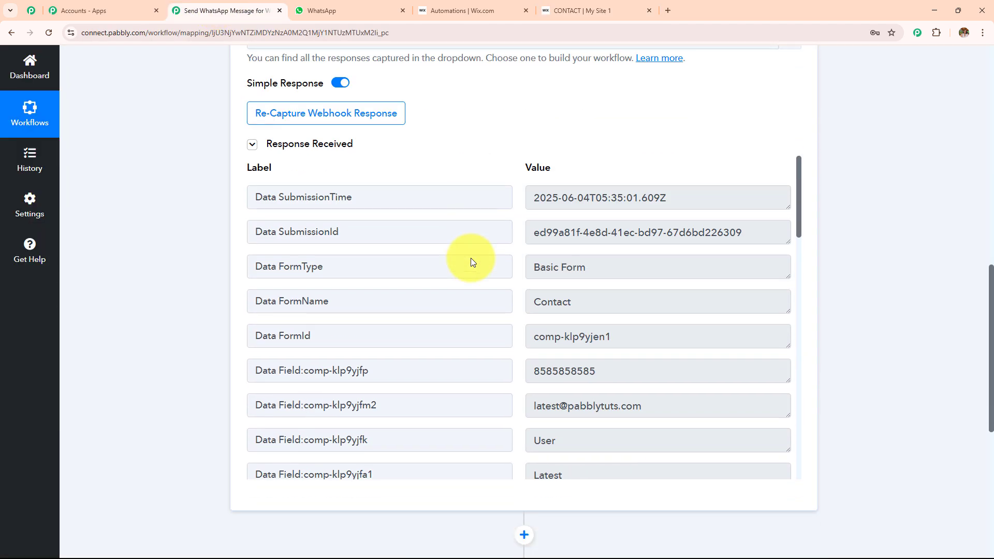
{"action": "scroll", "coordinate": [473, 271], "scroll_direction": "down", "scroll_amount": 4}
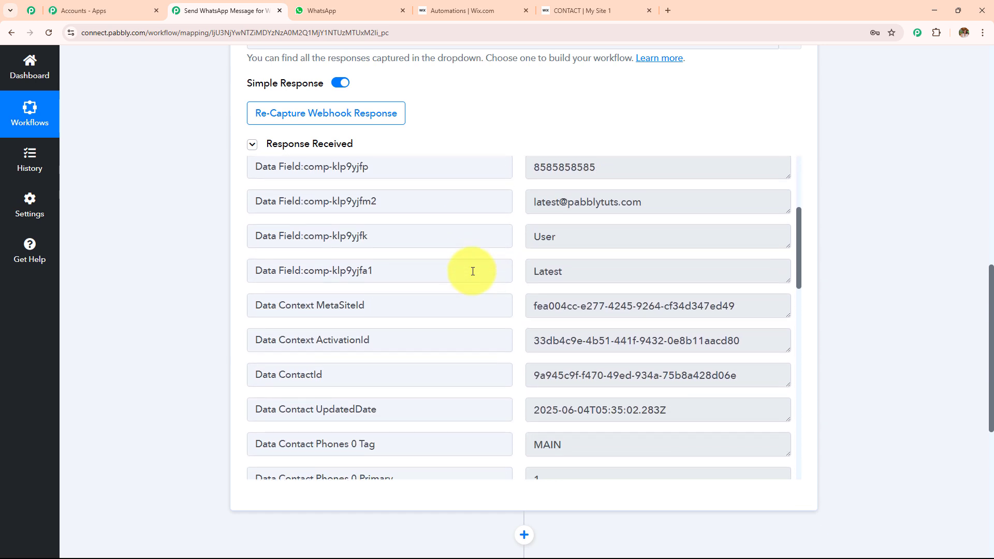
{"action": "scroll", "coordinate": [473, 270], "scroll_direction": "up", "scroll_amount": 1}
{"action": "left_click", "coordinate": [617, 215]}
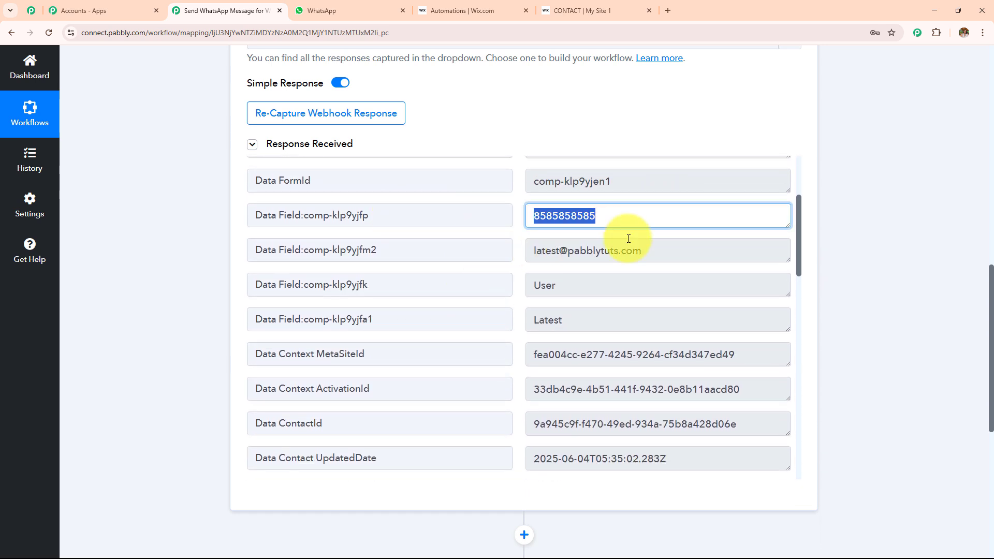
{"action": "left_click", "coordinate": [642, 251]}
{"action": "left_click", "coordinate": [638, 317]}
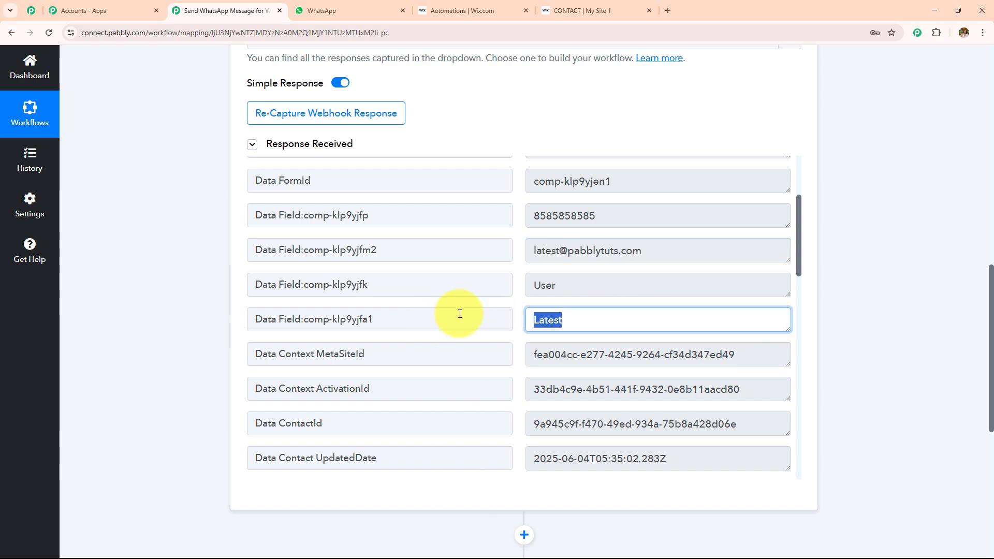
{"action": "left_click", "coordinate": [613, 285]}
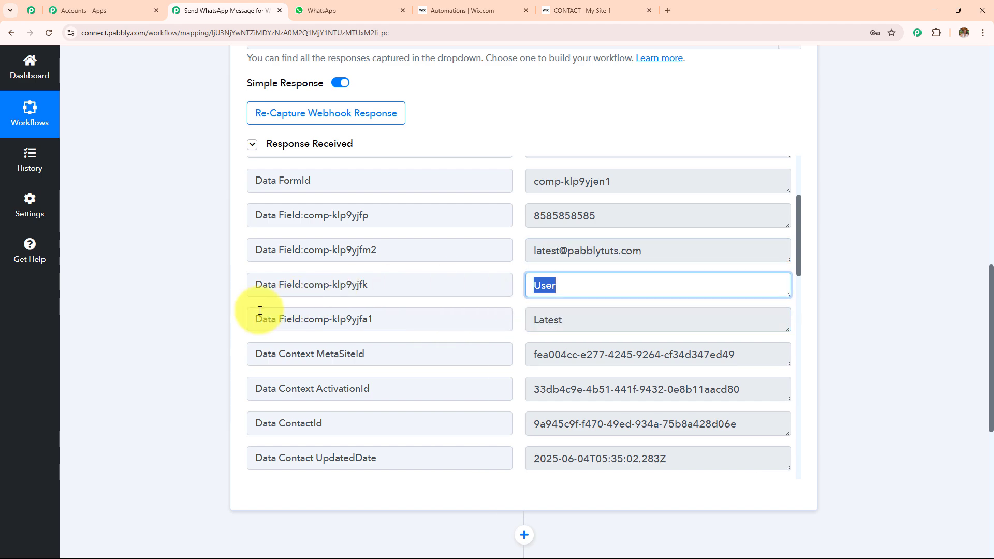
- Collapse the Wix Forms trigger card and open the empty action step's app list
{"action": "scroll", "coordinate": [421, 259], "scroll_direction": "down", "scroll_amount": 10}
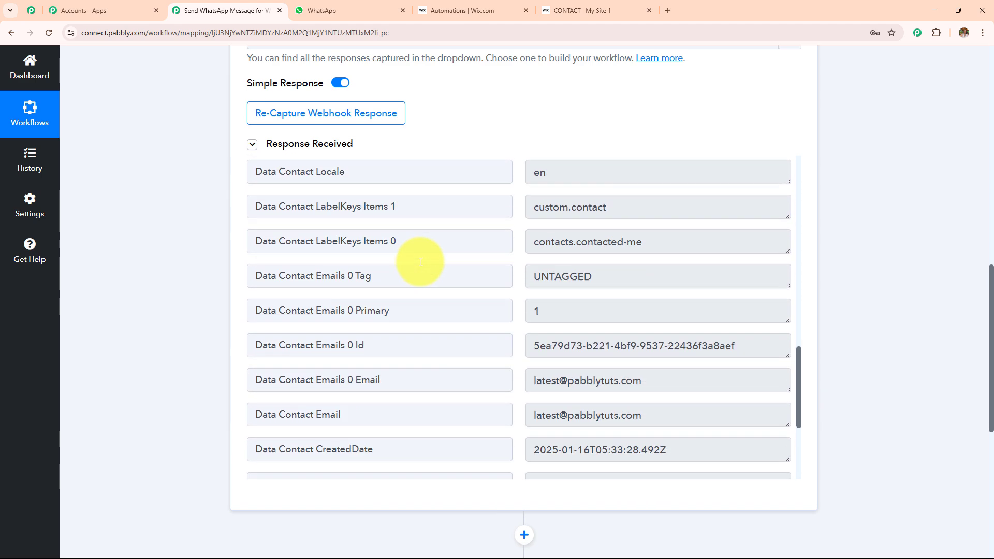
{"action": "scroll", "coordinate": [420, 262], "scroll_direction": "down", "scroll_amount": 4}
{"action": "scroll", "coordinate": [421, 262], "scroll_direction": "up", "scroll_amount": 15}
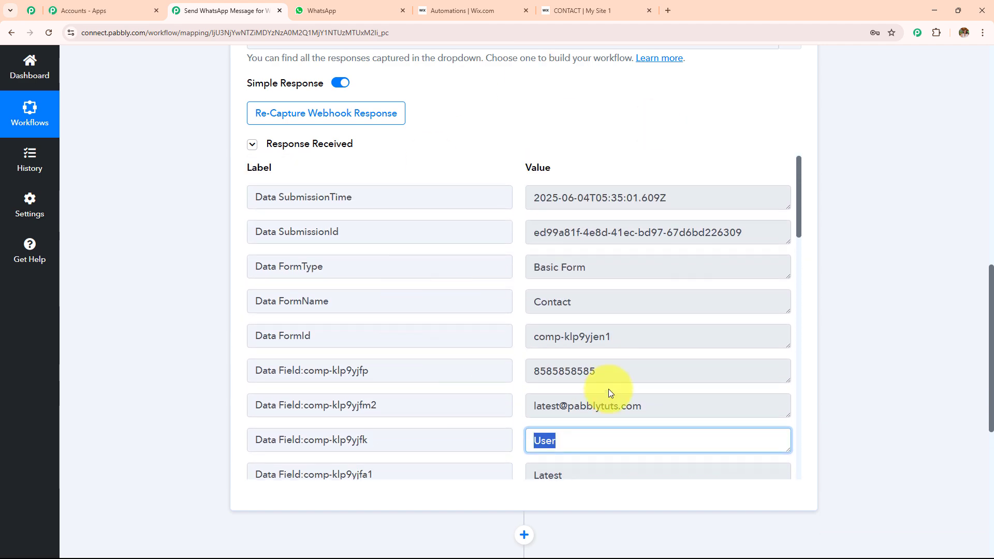
{"action": "scroll", "coordinate": [495, 355], "scroll_direction": "up", "scroll_amount": 9}
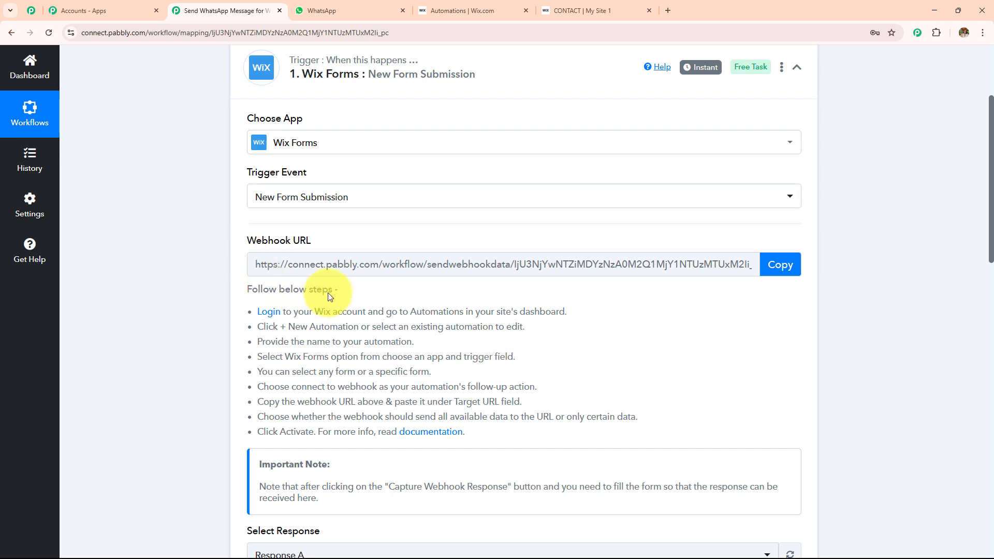
{"action": "scroll", "coordinate": [419, 369], "scroll_direction": "up", "scroll_amount": 2}
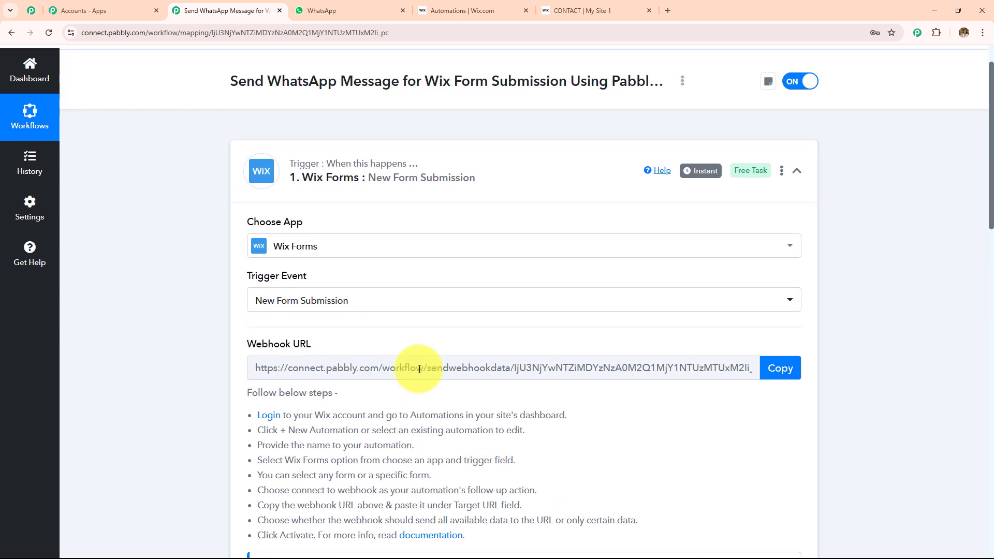
{"action": "scroll", "coordinate": [419, 370], "scroll_direction": "up", "scroll_amount": 1}
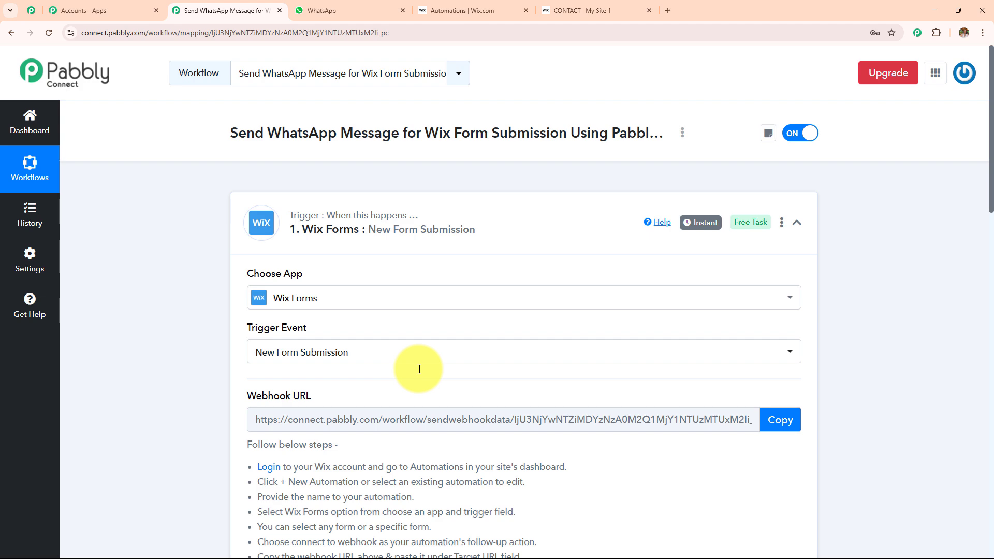
{"action": "scroll", "coordinate": [420, 369], "scroll_direction": "down", "scroll_amount": 10}
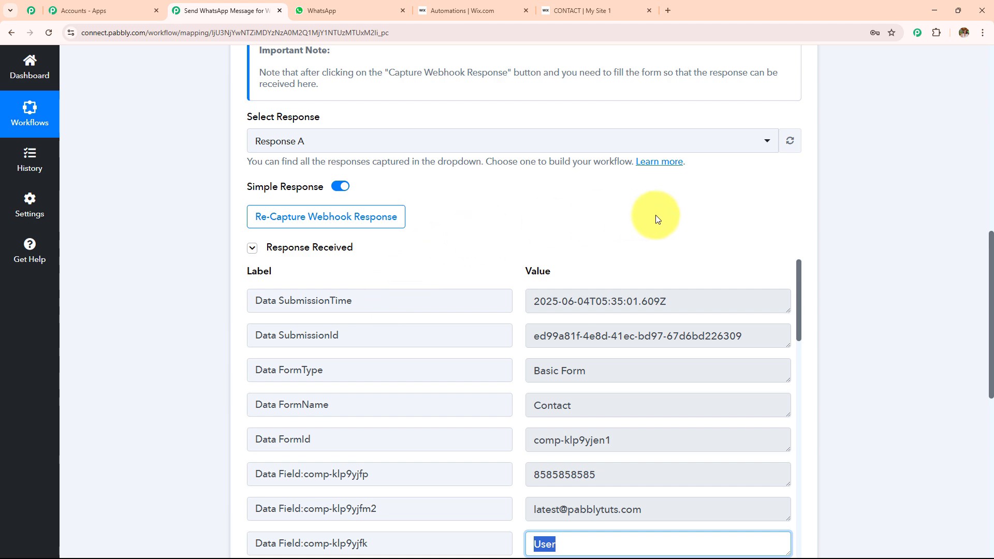
{"action": "scroll", "coordinate": [655, 216], "scroll_direction": "up", "scroll_amount": 5}
{"action": "scroll", "coordinate": [655, 215], "scroll_direction": "up", "scroll_amount": 5}
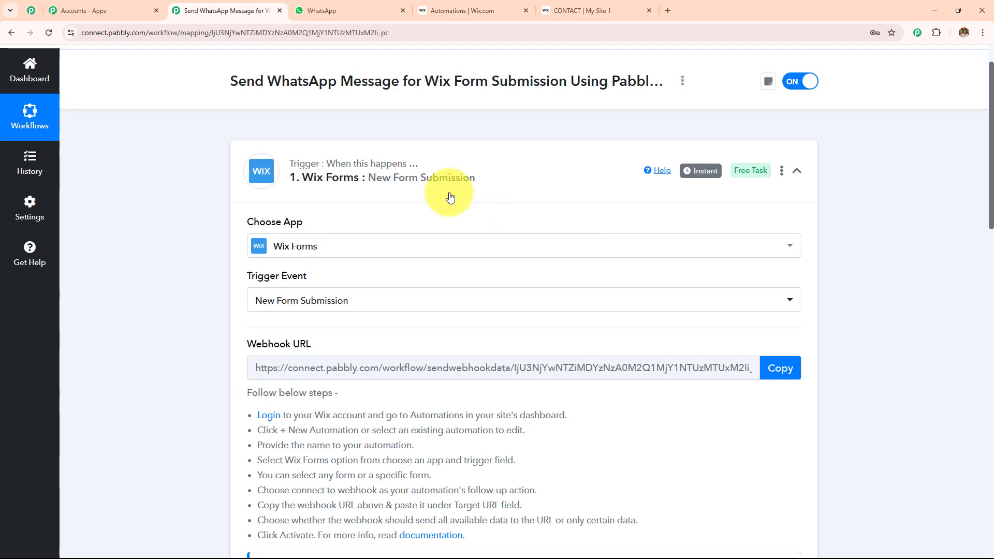
{"action": "left_click", "coordinate": [451, 195]}
{"action": "scroll", "coordinate": [517, 339], "scroll_direction": "up", "scroll_amount": 1}
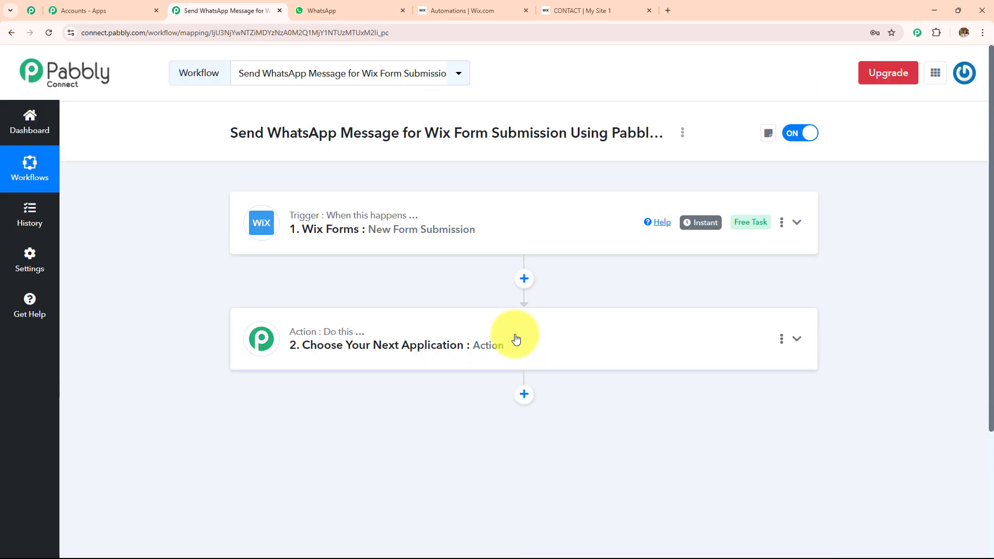
{"action": "left_click", "coordinate": [682, 335]}
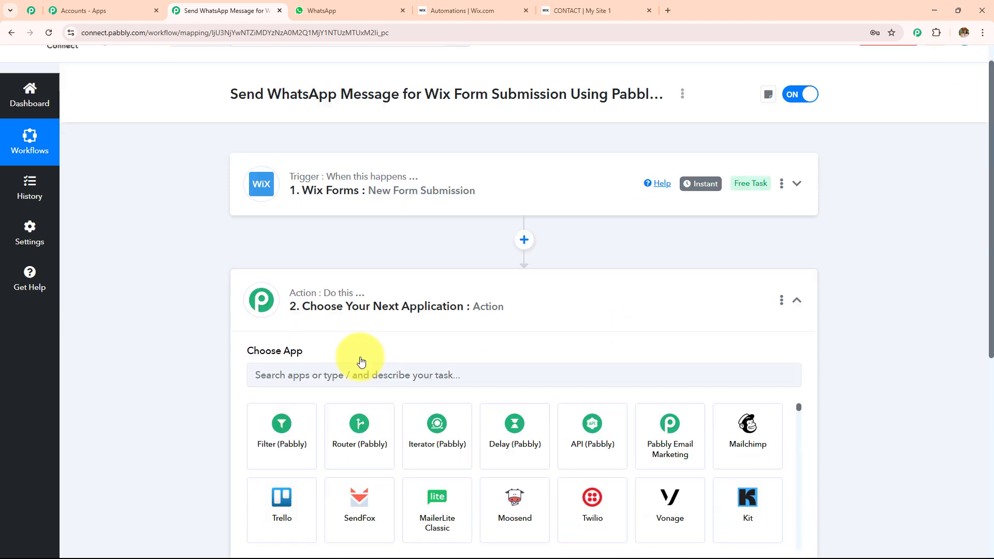
- Make the action Pabbly Chatflow's Send Template Message (Legacy) and start adding a new connection
{"action": "type", "text": "P"}
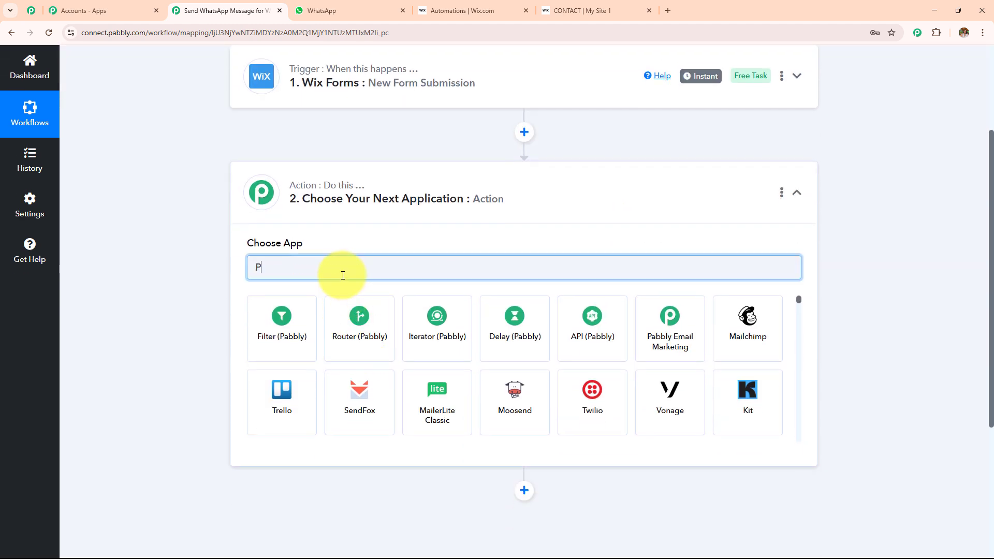
{"action": "type", "text": "a"}
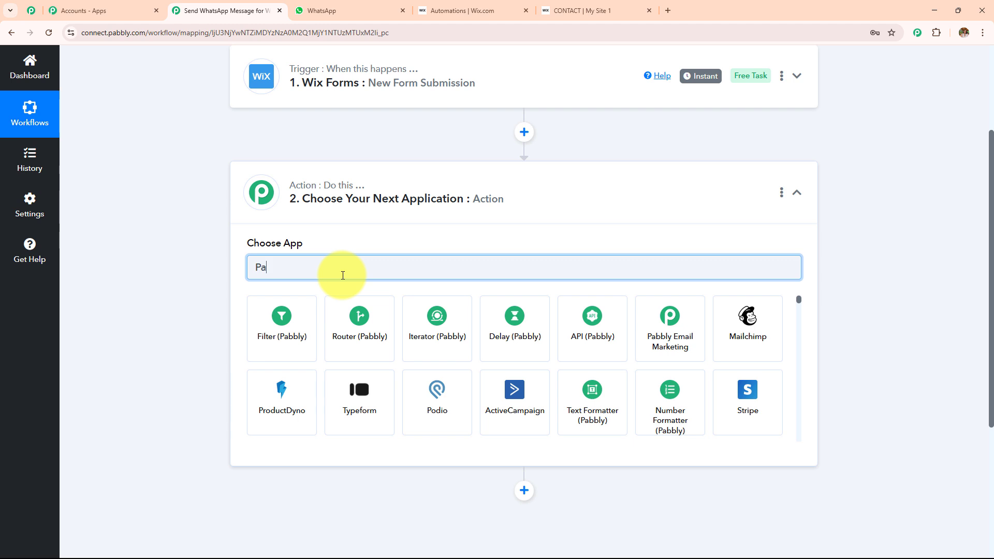
{"action": "type", "text": "bbly ch"}
{"action": "left_click", "coordinate": [303, 332]}
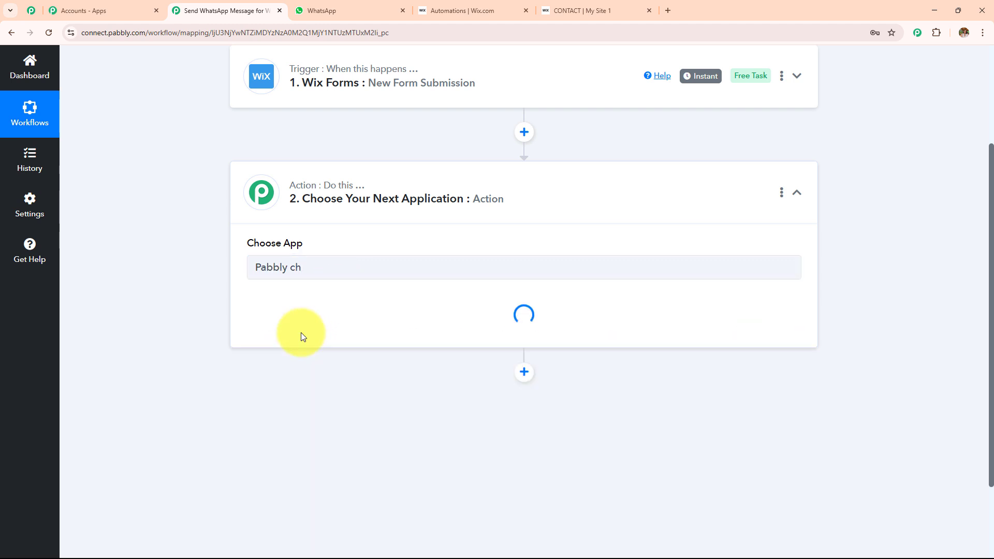
{"action": "left_click", "coordinate": [299, 324]}
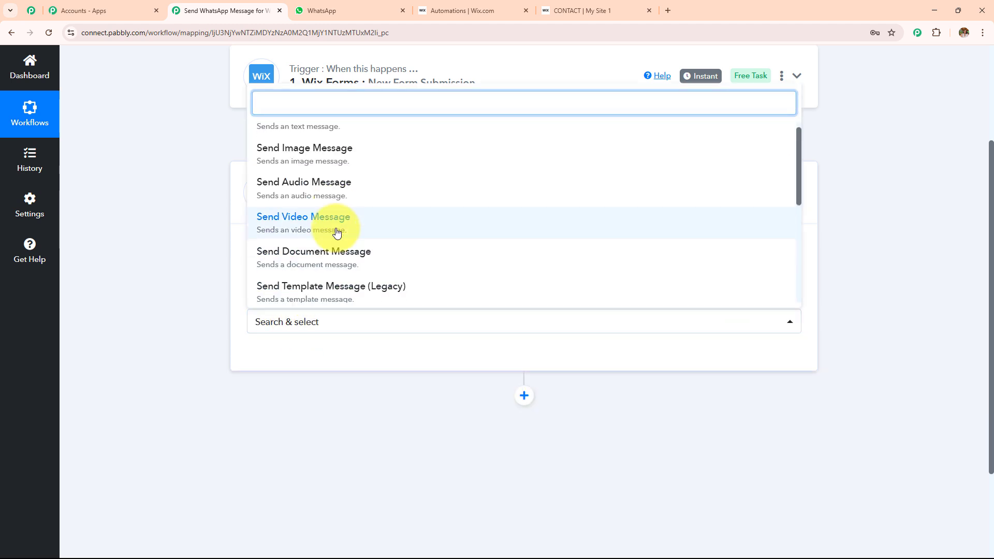
{"action": "scroll", "coordinate": [337, 233], "scroll_direction": "down", "scroll_amount": 3}
{"action": "left_click", "coordinate": [338, 155]}
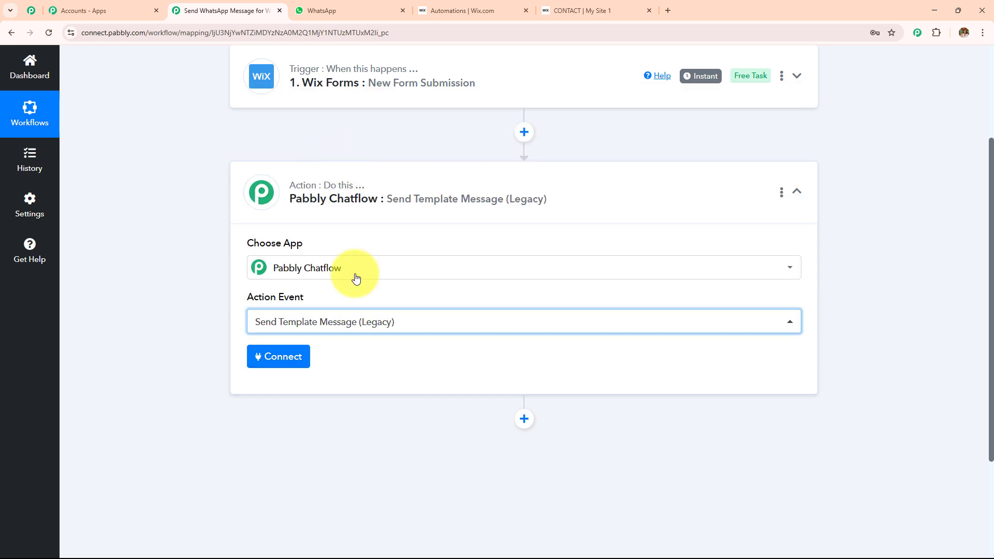
{"action": "left_click", "coordinate": [281, 361]}
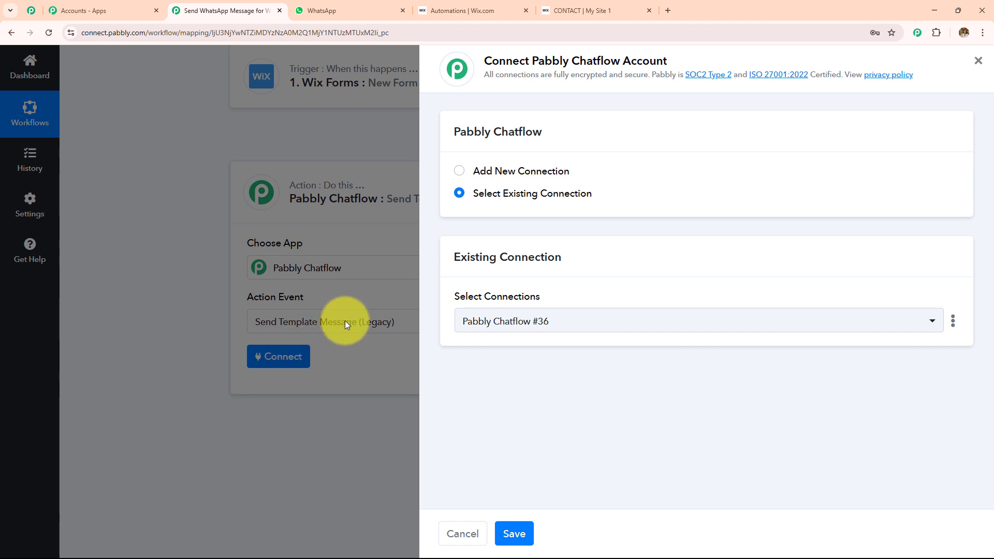
{"action": "left_click", "coordinate": [459, 171]}
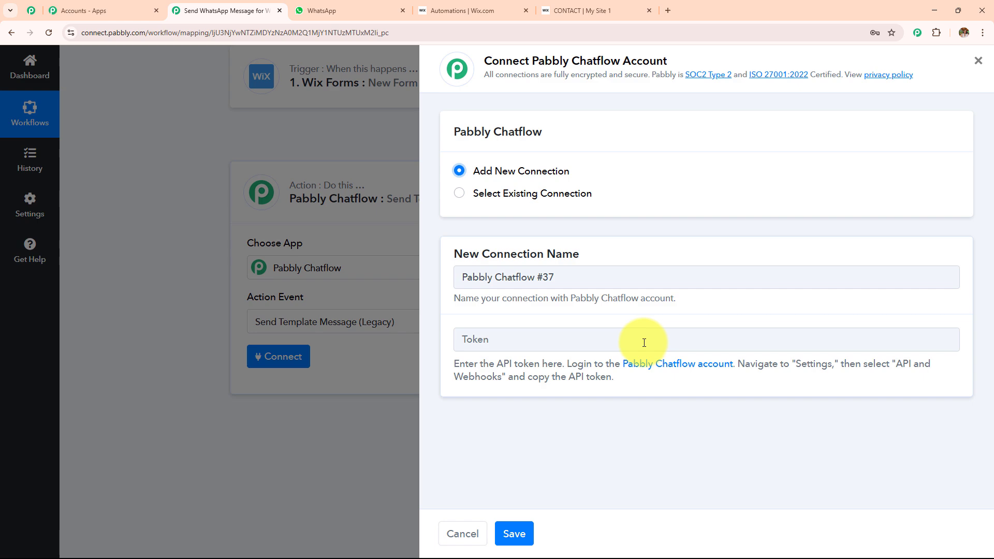
- Launch Pabbly Chatflow and copy its API token from Settings > API & Webhooks
{"action": "left_click", "coordinate": [72, 10]}
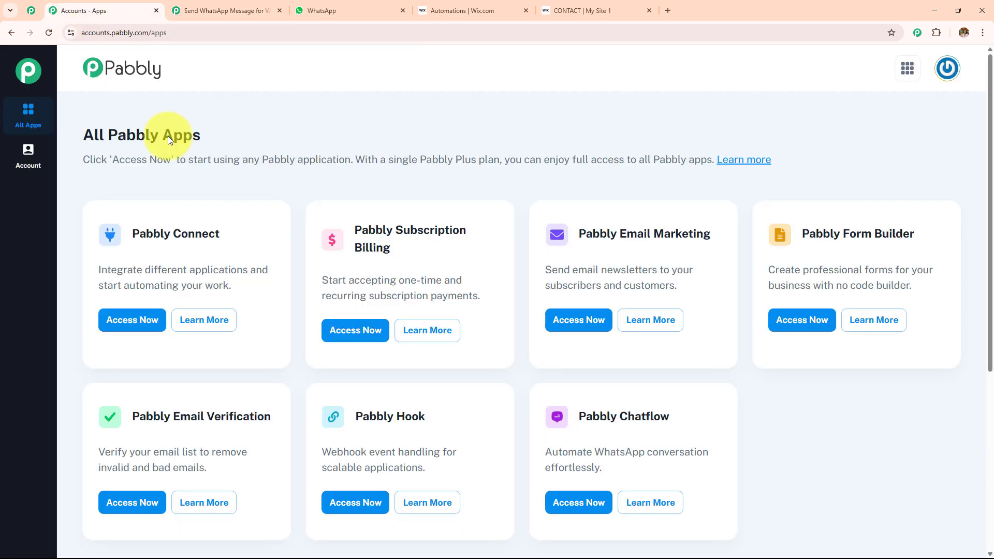
{"action": "left_click", "coordinate": [583, 502]}
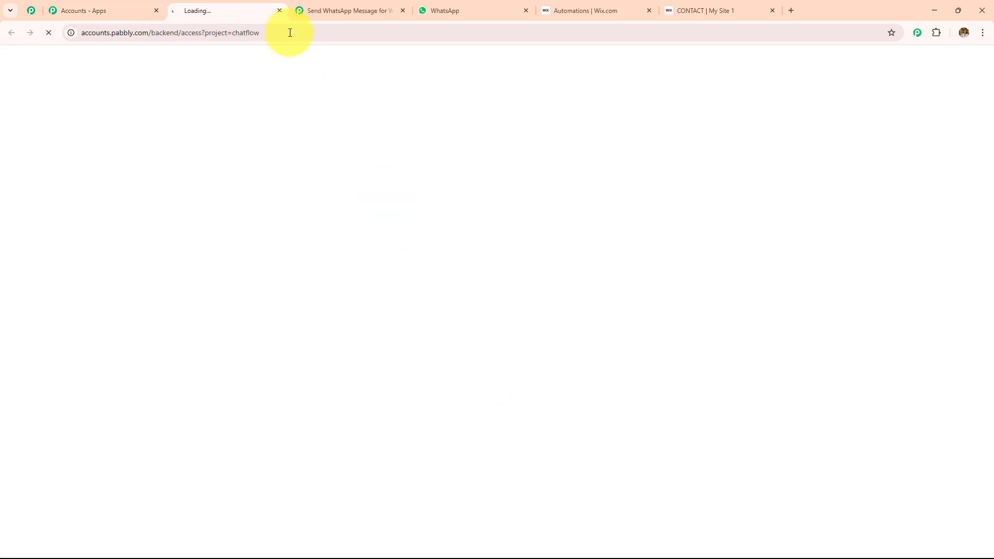
{"action": "left_click_drag", "start_coordinate": [244, 12], "coordinate": [550, 11]}
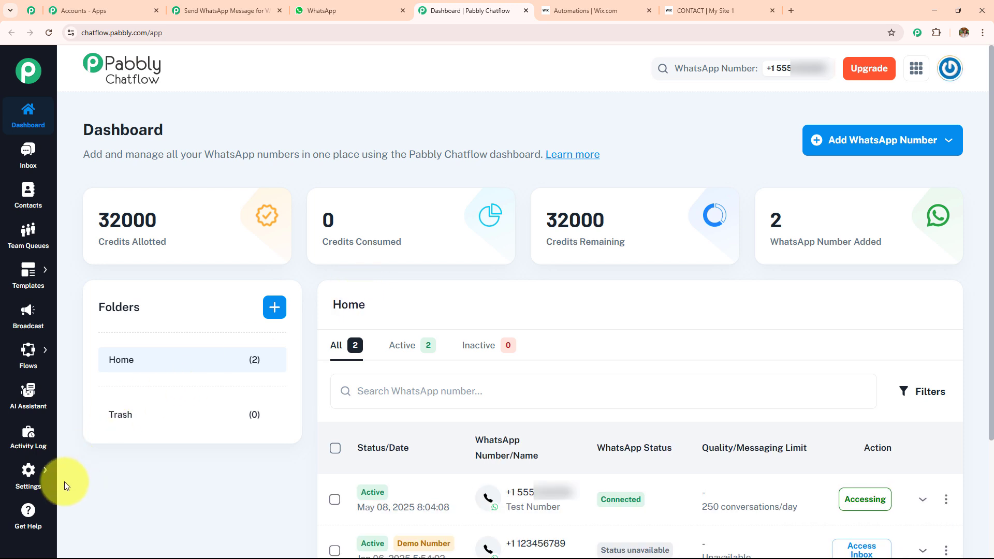
{"action": "mouse_move", "coordinate": [27, 468]}
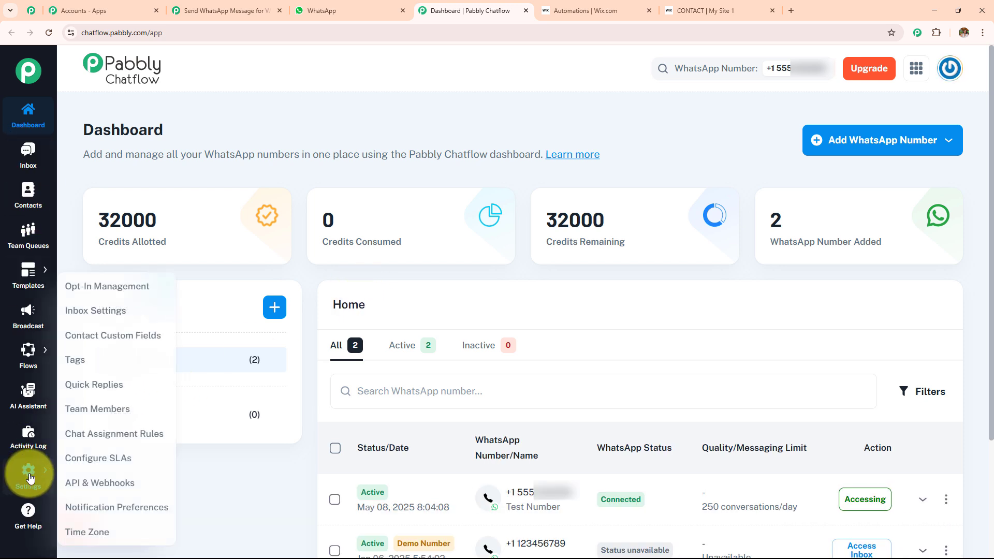
{"action": "left_click", "coordinate": [114, 482]}
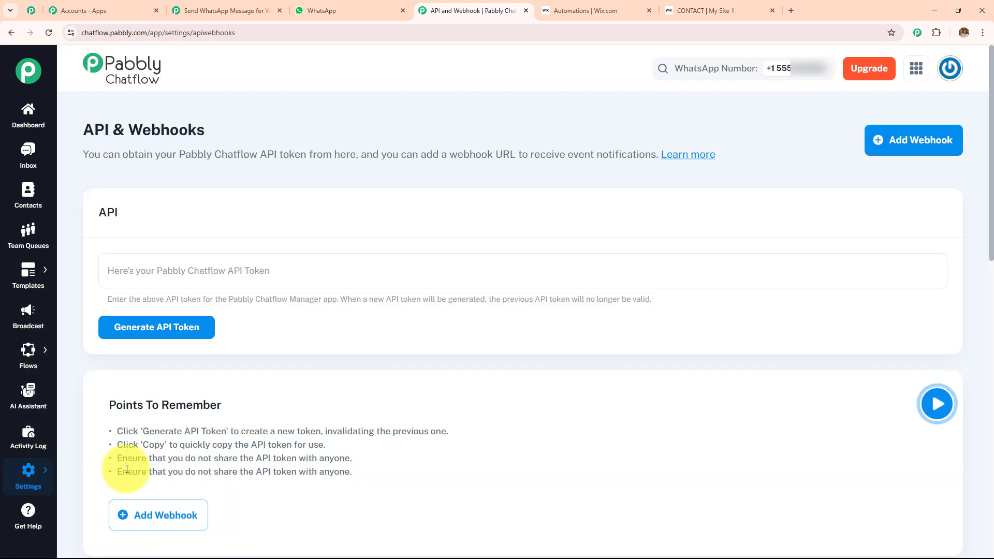
{"action": "left_click", "coordinate": [931, 272]}
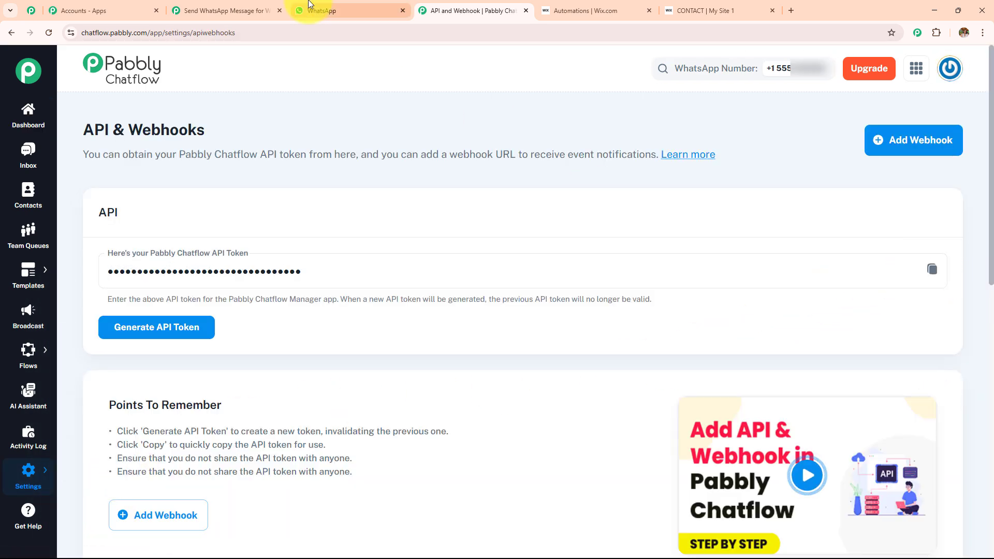
{"action": "left_click", "coordinate": [243, 11]}
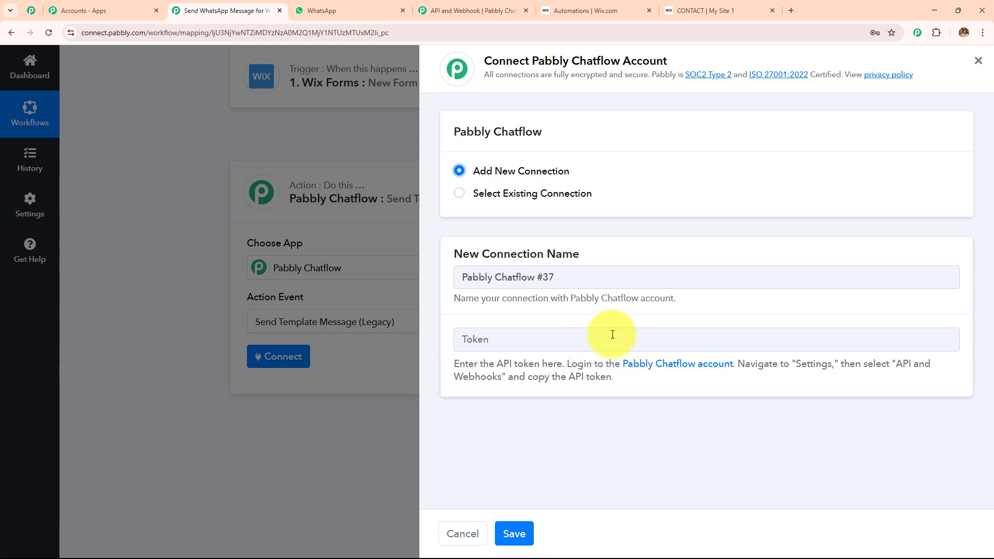
- Connect the action through the existing Pabbly Chatflow #36 connection and save
{"action": "left_click", "coordinate": [458, 194]}
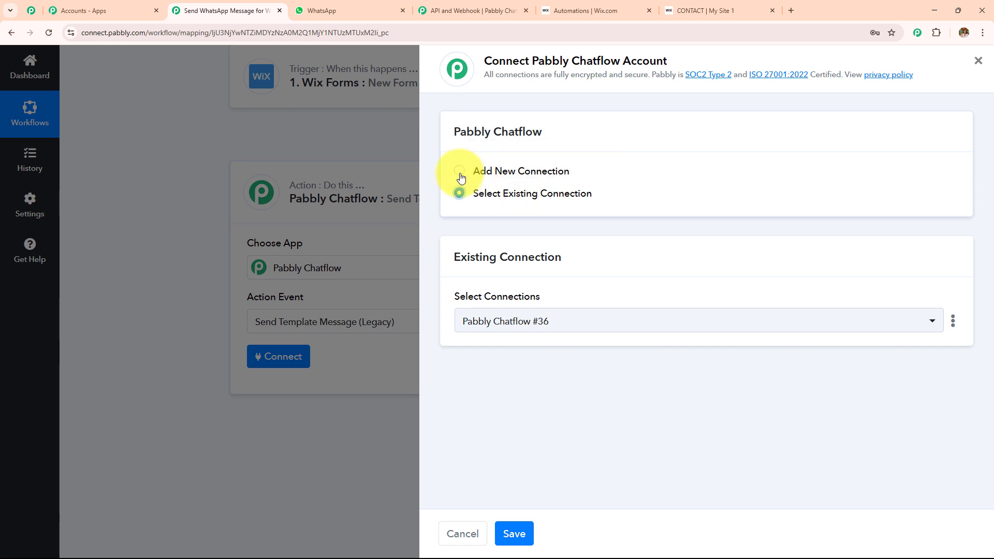
{"action": "left_click", "coordinate": [459, 172]}
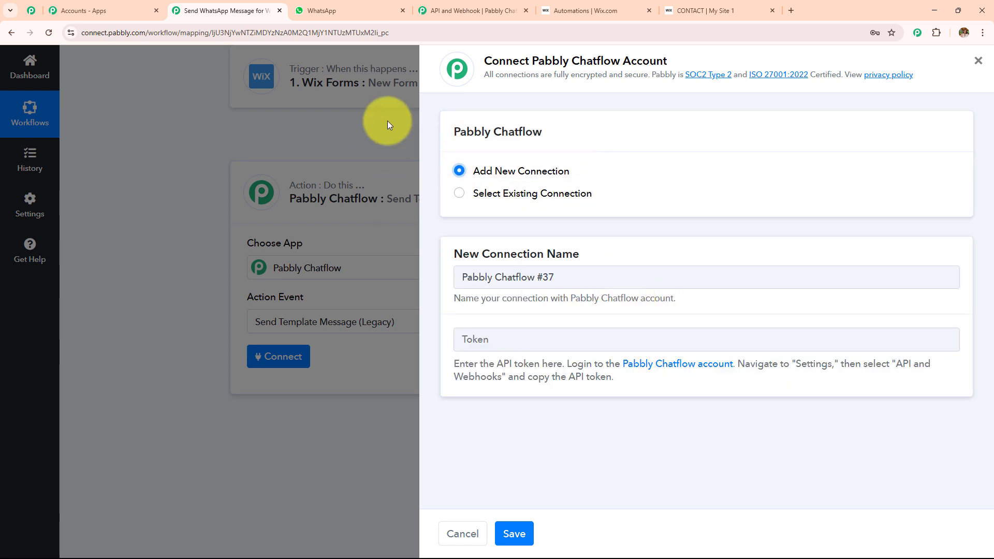
{"action": "left_click", "coordinate": [466, 198]}
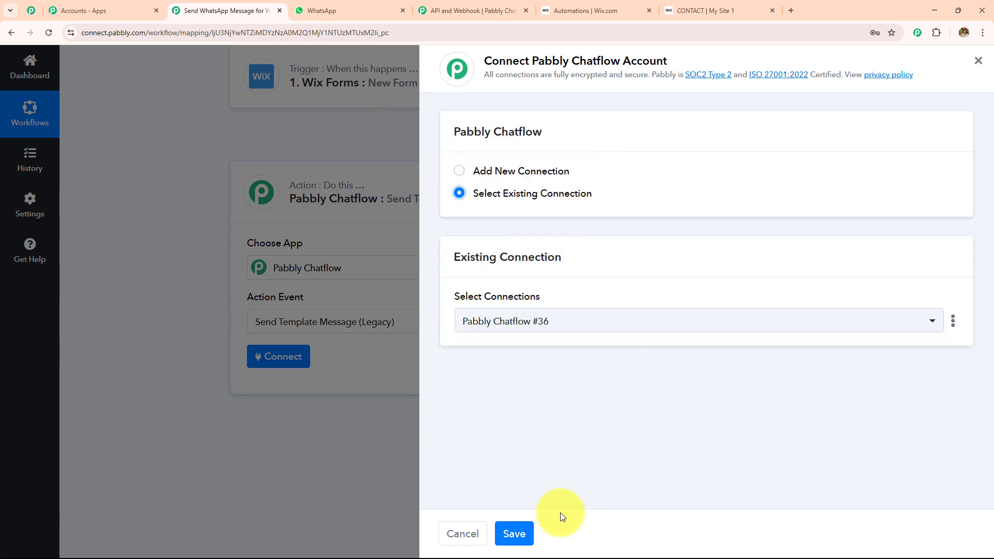
{"action": "left_click", "coordinate": [517, 534]}
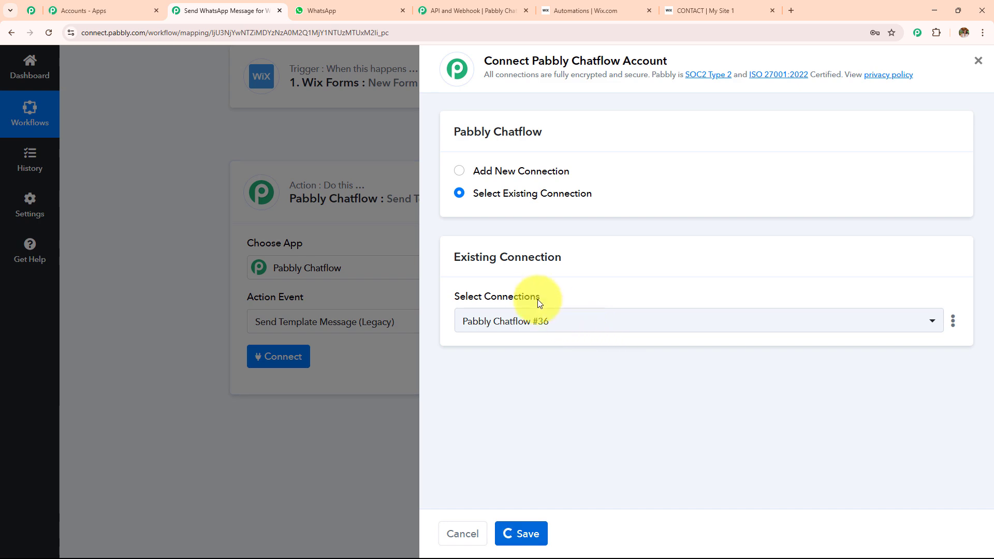
- Review the exposed fields, such as template image_template, and place the cursor in Recipient Mobile Number
{"action": "scroll", "coordinate": [538, 299], "scroll_direction": "down", "scroll_amount": 5}
{"action": "scroll", "coordinate": [537, 303], "scroll_direction": "down", "scroll_amount": 8}
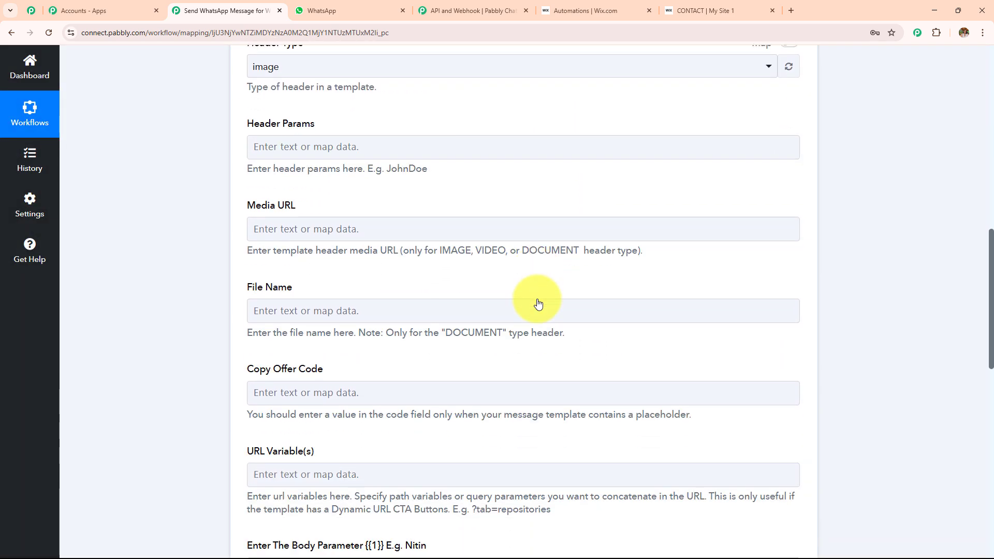
{"action": "scroll", "coordinate": [533, 320], "scroll_direction": "up", "scroll_amount": 12}
{"action": "scroll", "coordinate": [539, 360], "scroll_direction": "up", "scroll_amount": 5}
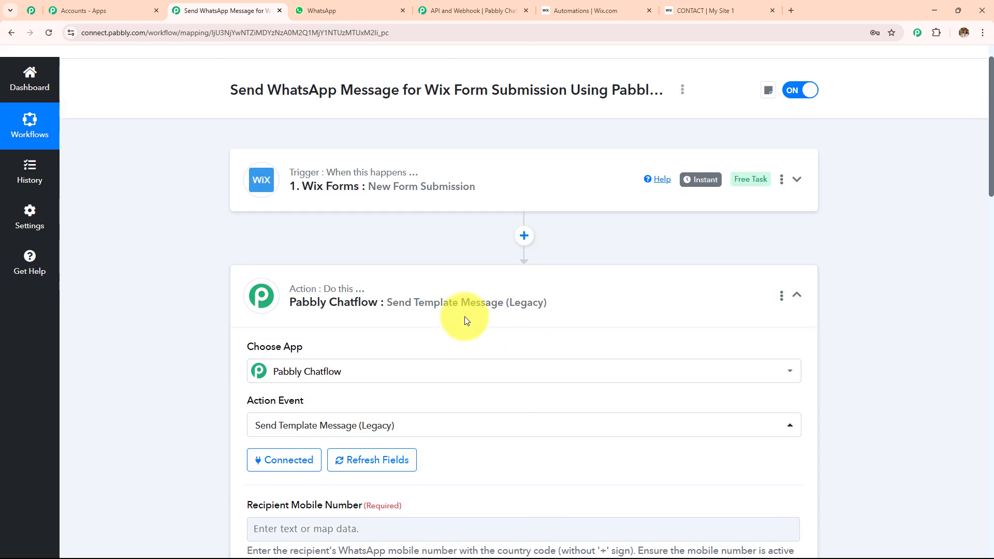
{"action": "scroll", "coordinate": [639, 315], "scroll_direction": "down", "scroll_amount": 4}
{"action": "left_click", "coordinate": [257, 312]}
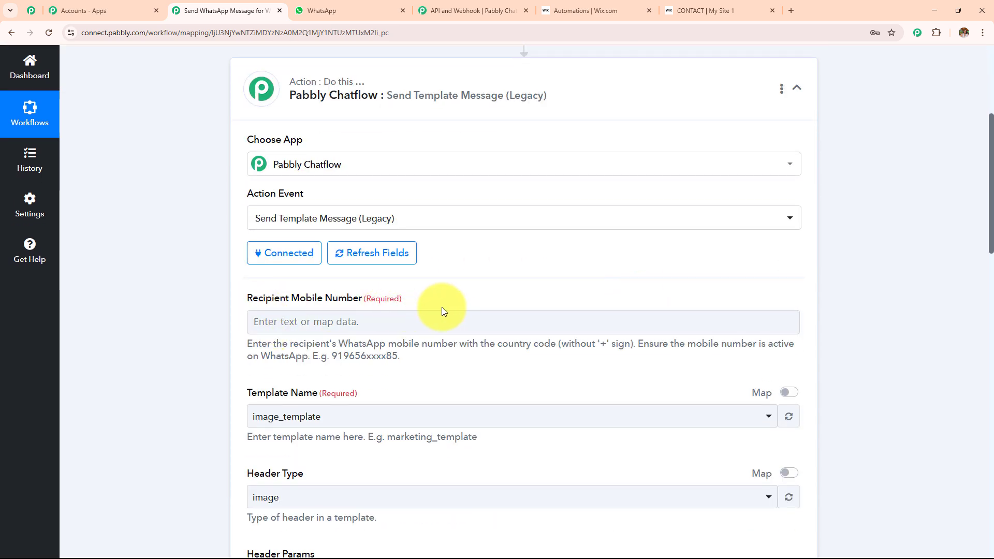
{"action": "scroll", "coordinate": [442, 306], "scroll_direction": "down", "scroll_amount": 3}
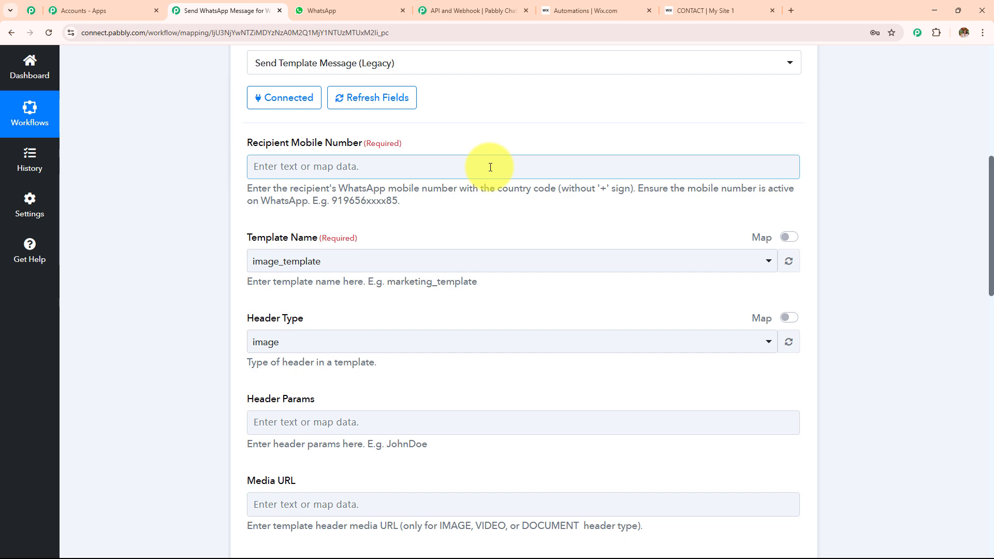
{"action": "scroll", "coordinate": [490, 167], "scroll_direction": "up", "scroll_amount": 7}
{"action": "scroll", "coordinate": [489, 166], "scroll_direction": "down", "scroll_amount": 6}
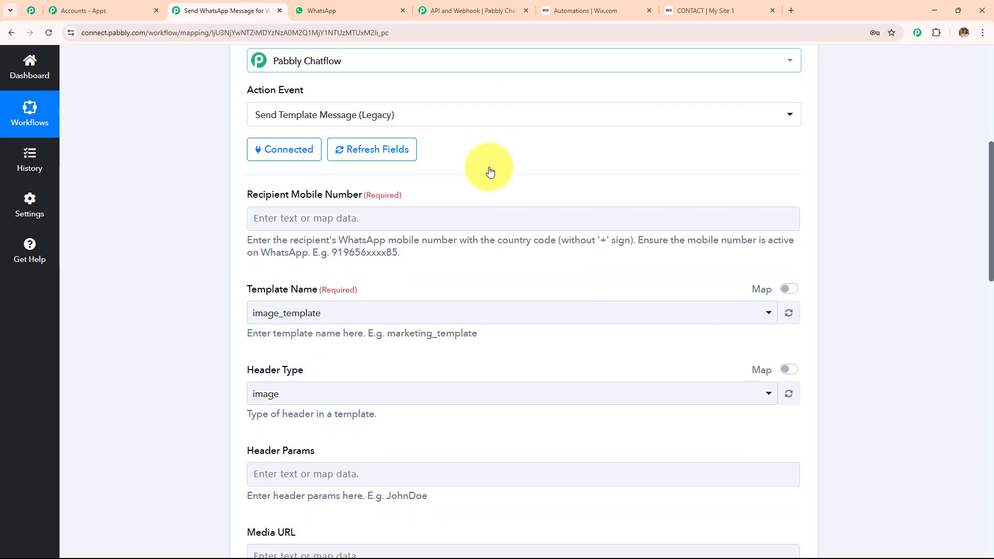
- Map the Wix contact phone into Recipient Mobile Number, prefixed with country code 91
{"action": "left_click", "coordinate": [472, 219]}
{"action": "left_click", "coordinate": [407, 329]}
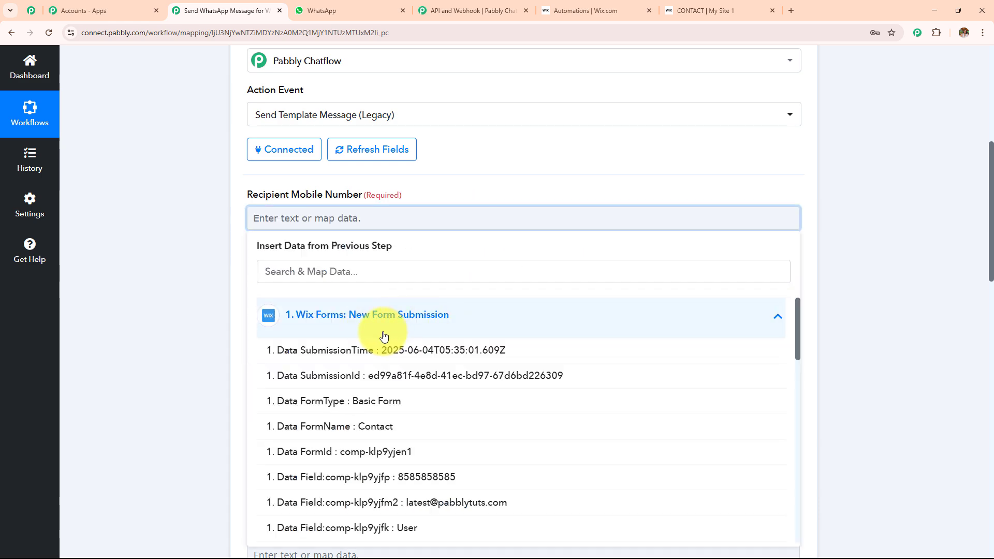
{"action": "scroll", "coordinate": [450, 274], "scroll_direction": "down", "scroll_amount": 10}
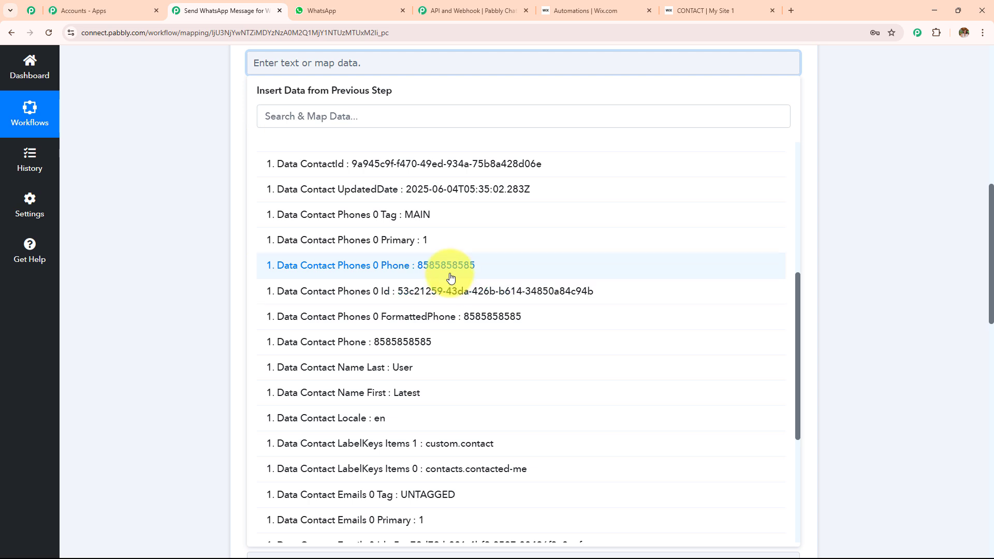
{"action": "left_click", "coordinate": [456, 346]}
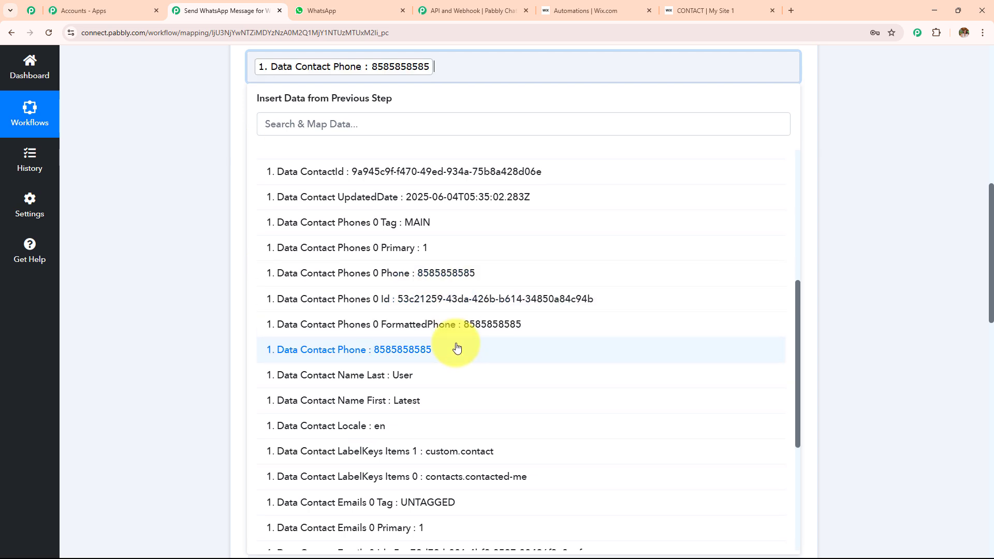
{"action": "left_click", "coordinate": [238, 202]}
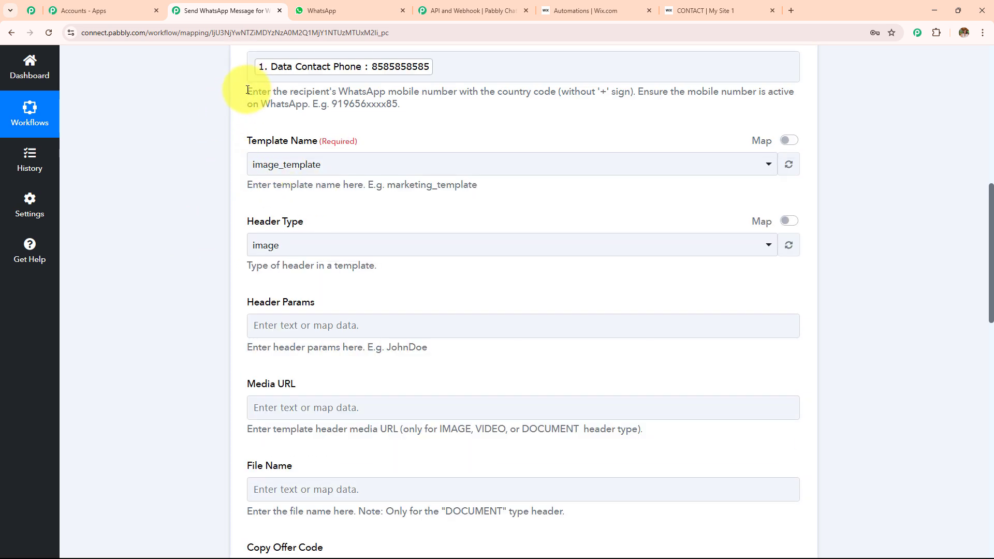
{"action": "left_click_drag", "start_coordinate": [248, 91], "coordinate": [490, 116]}
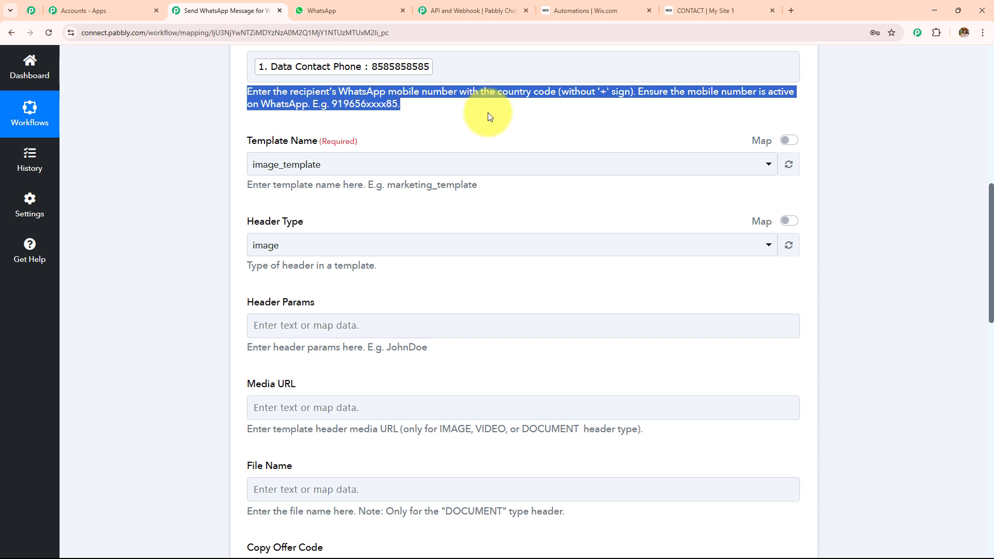
{"action": "left_click", "coordinate": [639, 100]}
{"action": "left_click", "coordinate": [255, 72]}
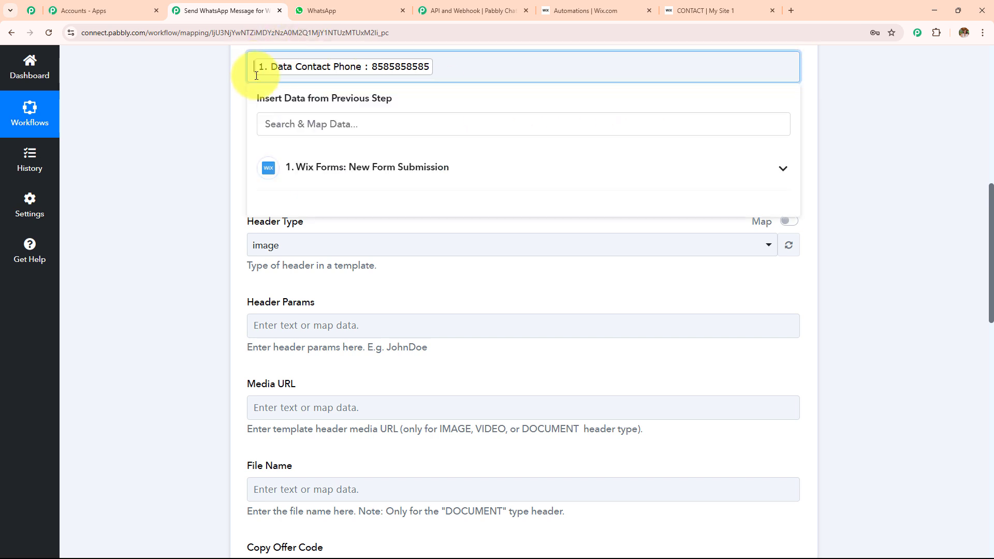
{"action": "type", "text": "91"}
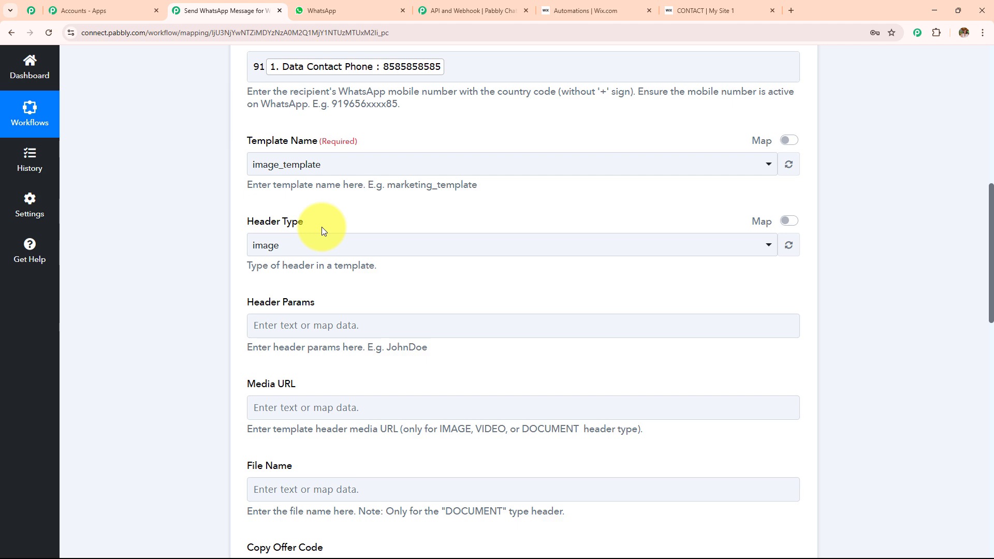
- Open Chatflow's Templates List and preview the wix_forms thank-you template with its {{1}} variable
{"action": "left_click", "coordinate": [473, 10]}
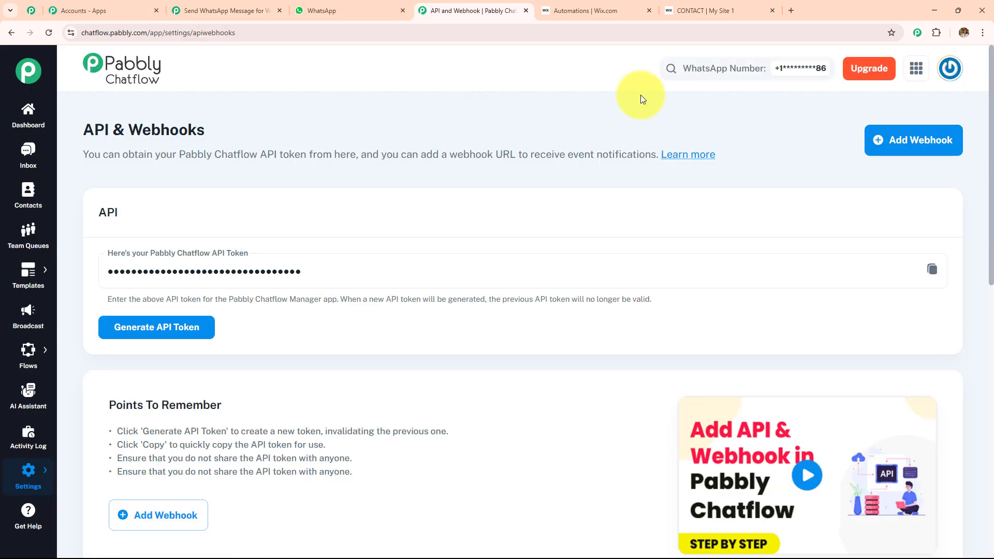
{"action": "mouse_move", "coordinate": [22, 277]}
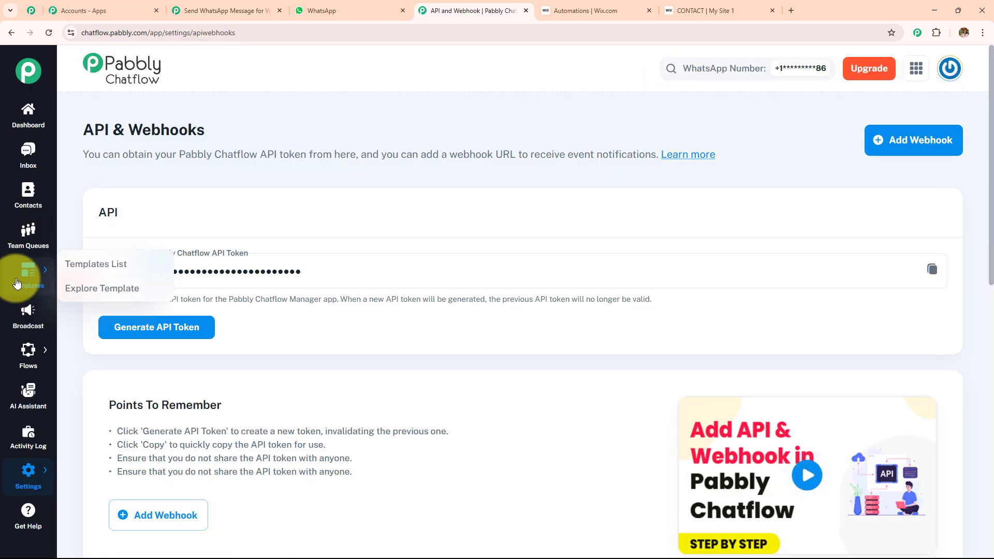
{"action": "left_click", "coordinate": [111, 268]}
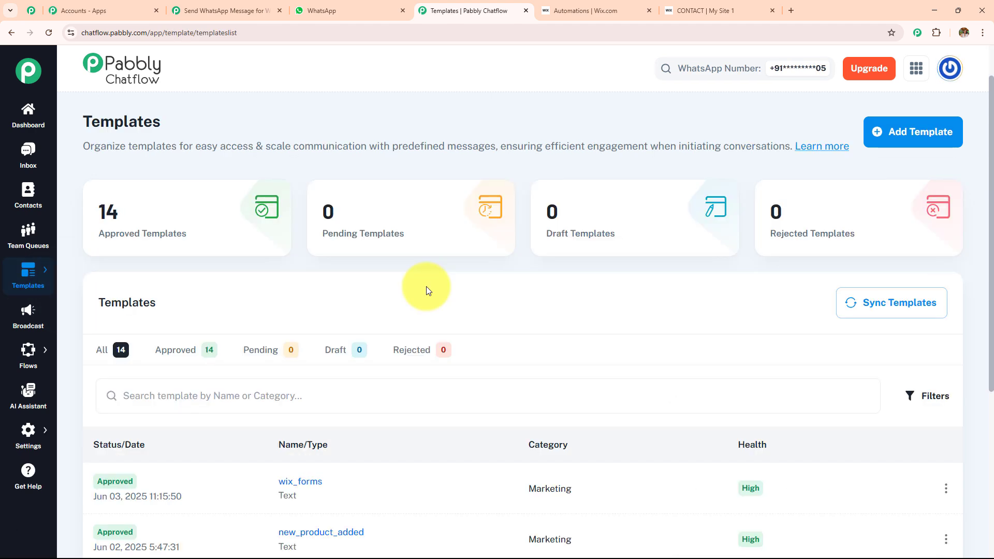
{"action": "scroll", "coordinate": [427, 290], "scroll_direction": "down", "scroll_amount": 4}
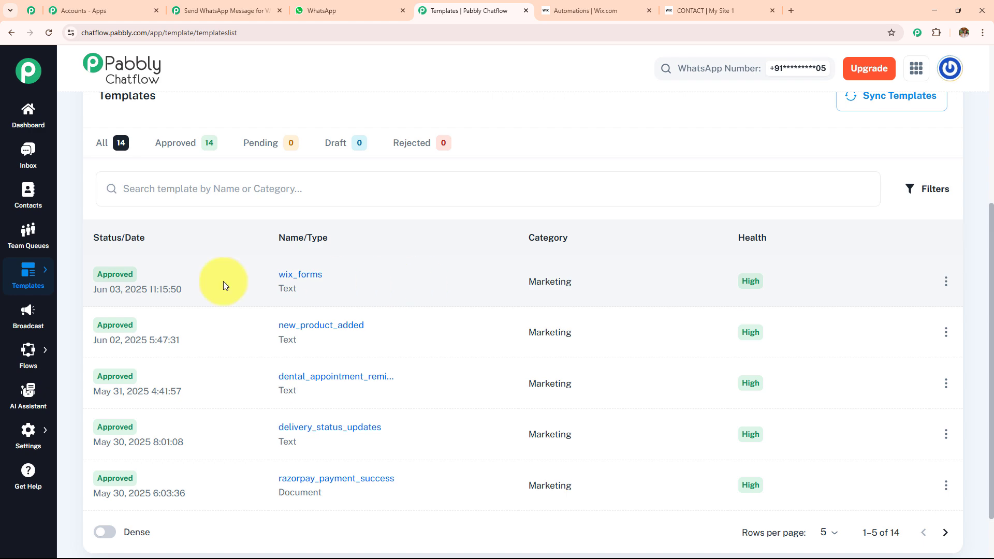
{"action": "left_click", "coordinate": [299, 284]}
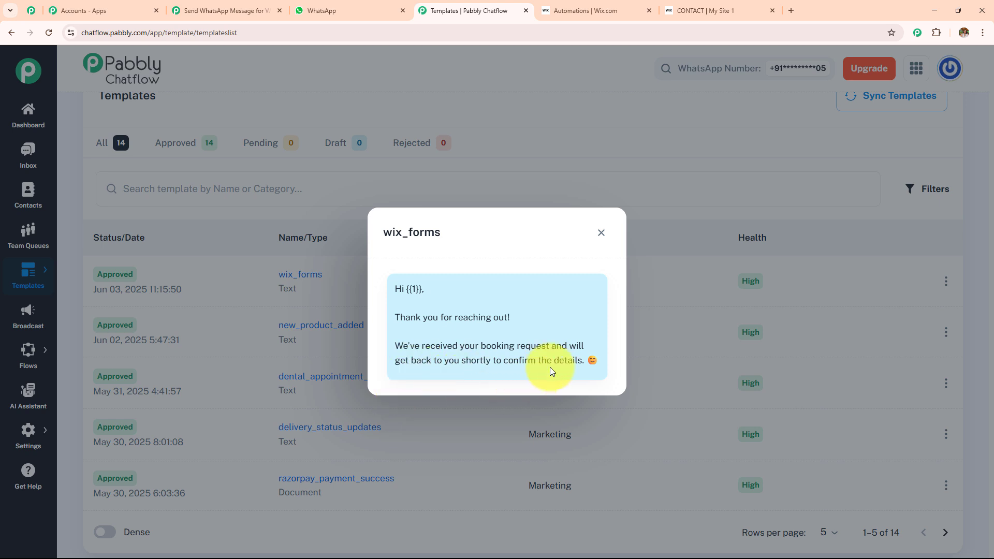
{"action": "left_click", "coordinate": [601, 233]}
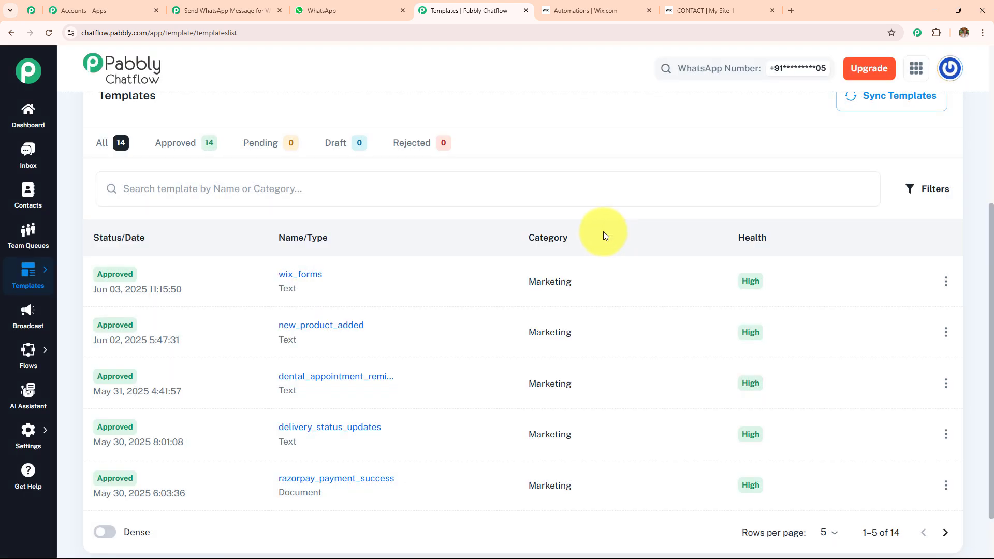
{"action": "scroll", "coordinate": [379, 373], "scroll_direction": "up", "scroll_amount": 4}
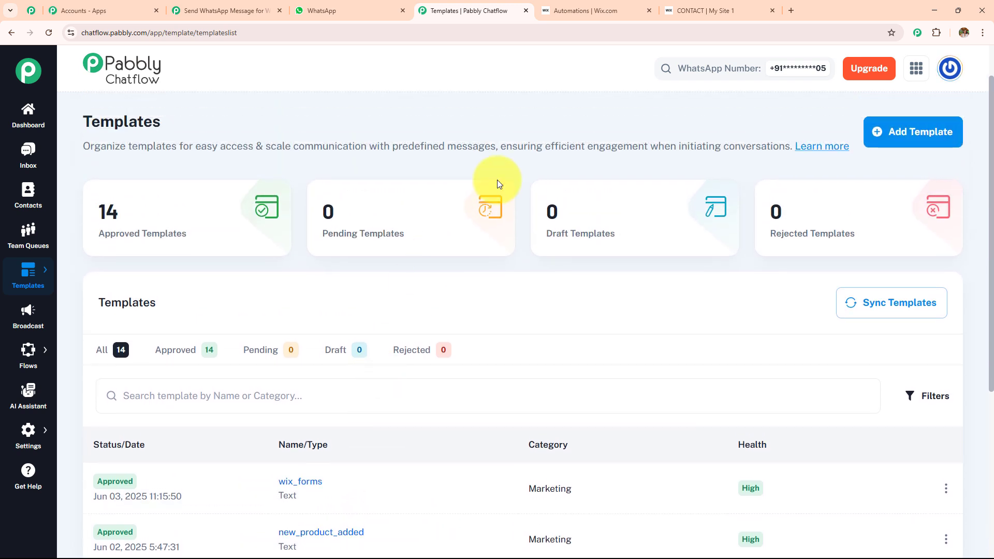
- Start a new template with category Marketing and language English
{"action": "left_click", "coordinate": [941, 131]}
{"action": "left_click_drag", "start_coordinate": [78, 128], "coordinate": [537, 117]}
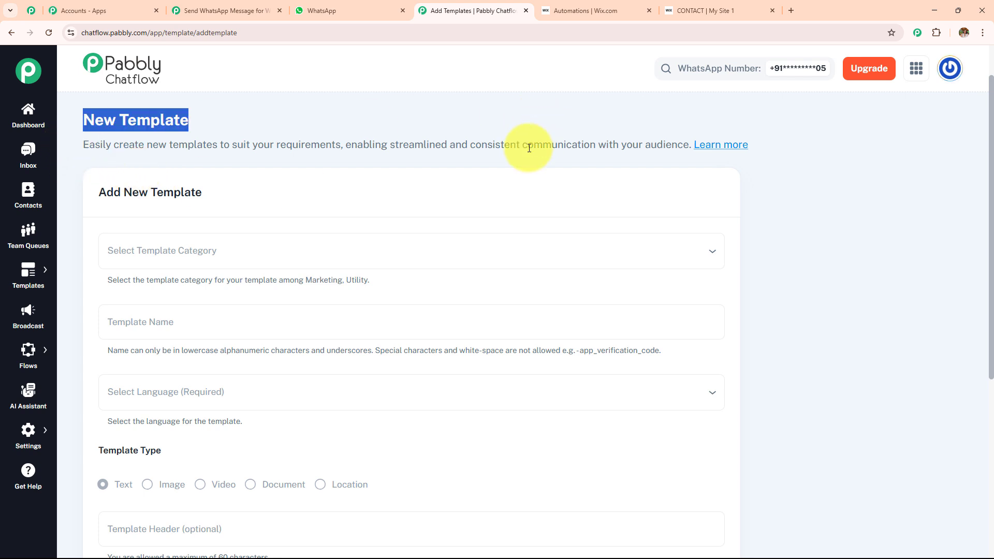
{"action": "left_click", "coordinate": [209, 249]}
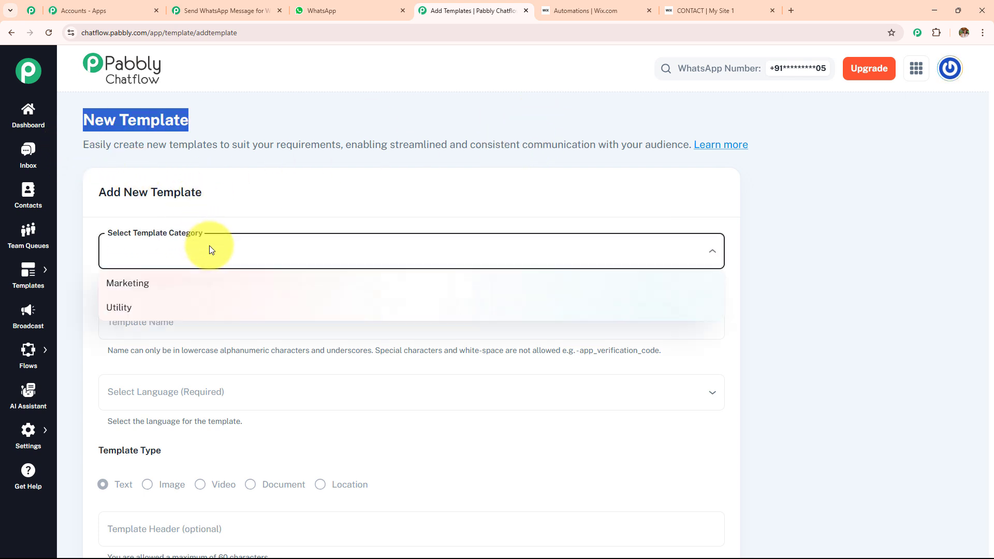
{"action": "left_click", "coordinate": [204, 288]}
{"action": "scroll", "coordinate": [228, 162], "scroll_direction": "down", "scroll_amount": 3}
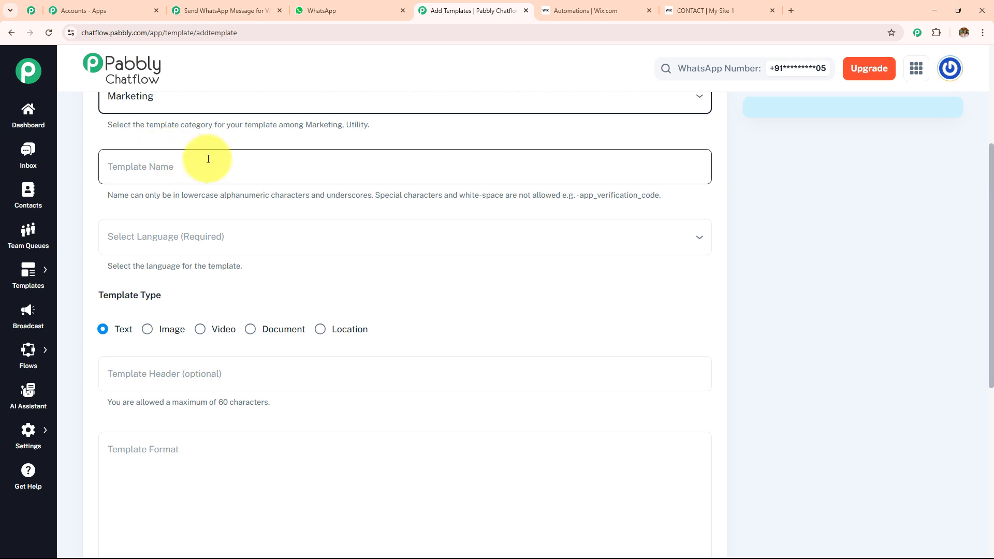
{"action": "left_click", "coordinate": [310, 242]}
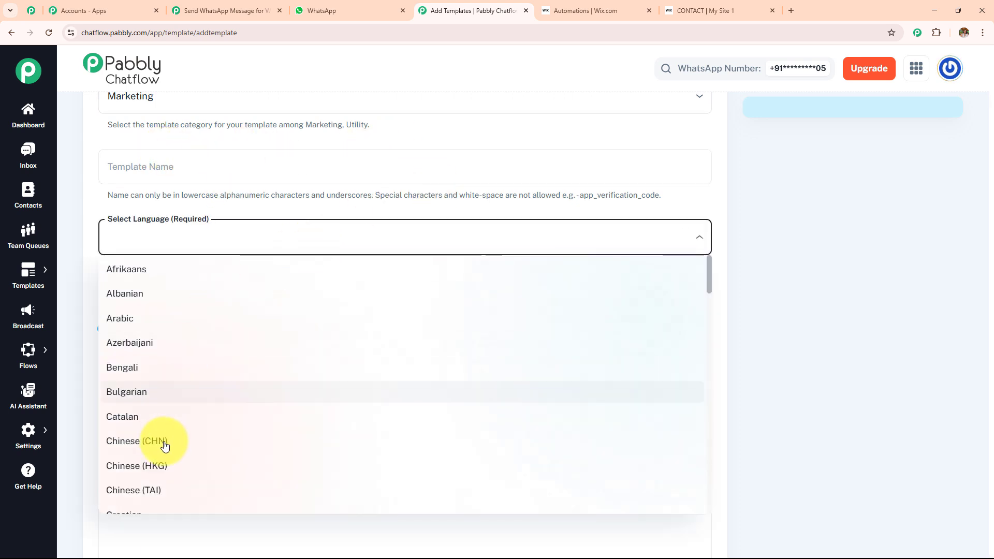
{"action": "scroll", "coordinate": [162, 462], "scroll_direction": "down", "scroll_amount": 2}
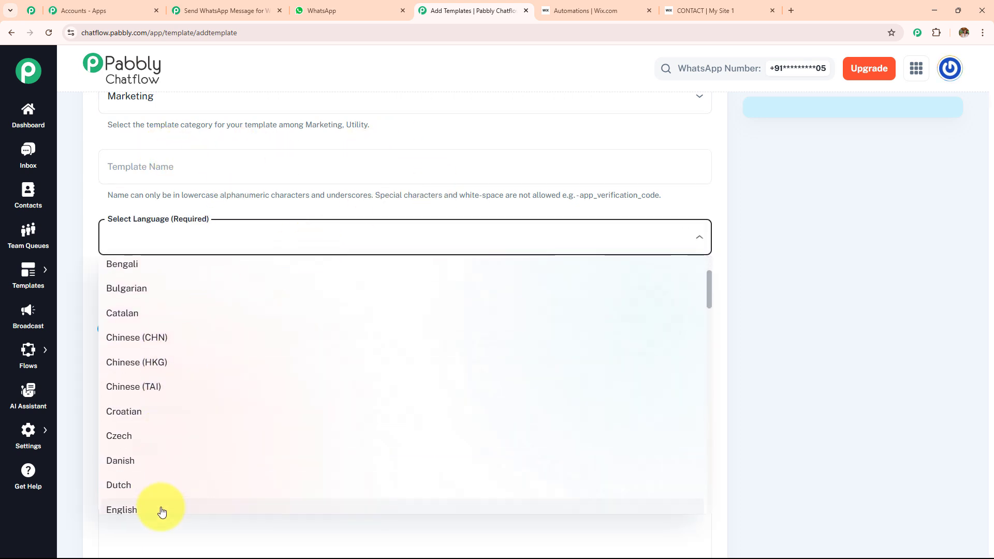
{"action": "left_click", "coordinate": [162, 510]}
{"action": "scroll", "coordinate": [317, 216], "scroll_direction": "down", "scroll_amount": 3}
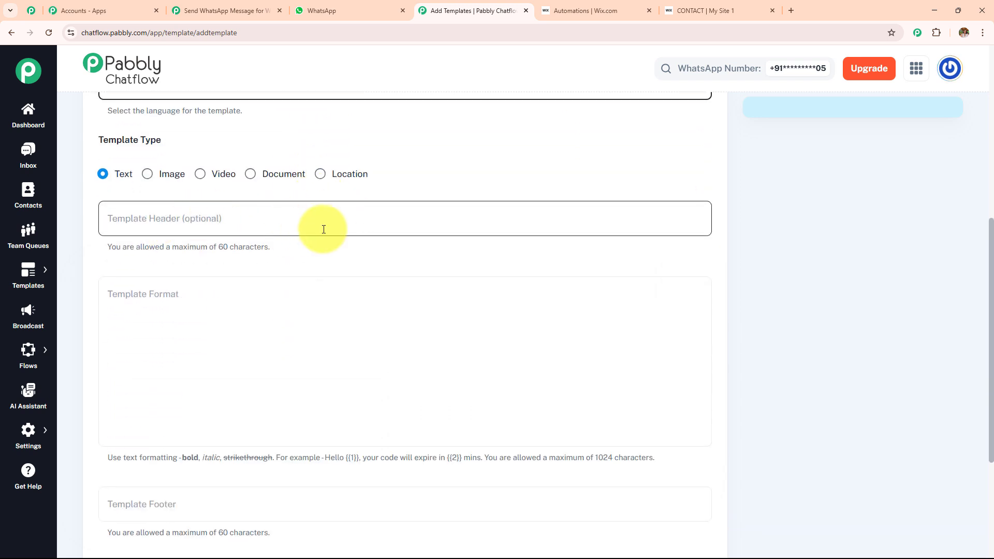
{"action": "scroll", "coordinate": [344, 260], "scroll_direction": "down", "scroll_amount": 4}
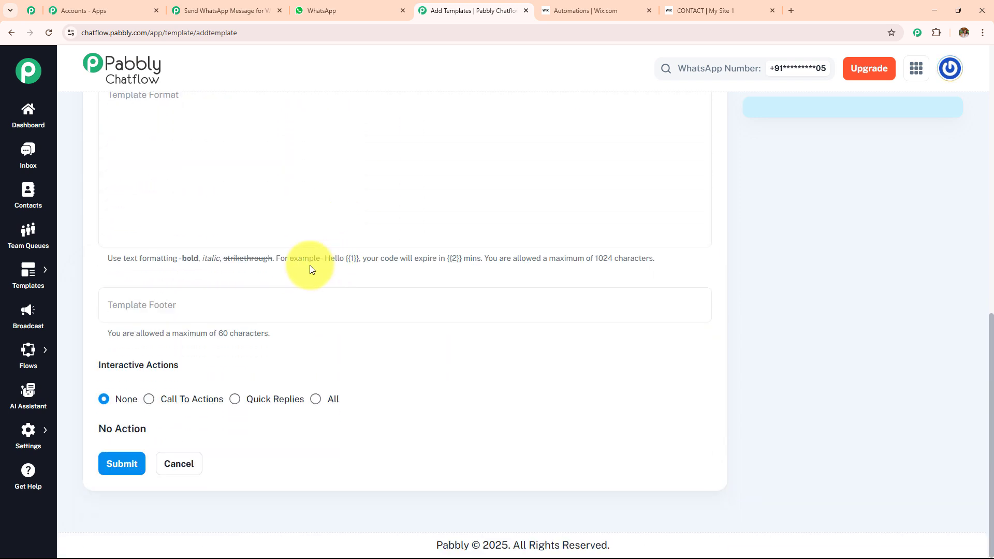
{"action": "scroll", "coordinate": [306, 265], "scroll_direction": "up", "scroll_amount": 2}
- Write the body 'Hi {{1}}' and give sample value 1 as 'Demo'
{"action": "left_click", "coordinate": [161, 245]}
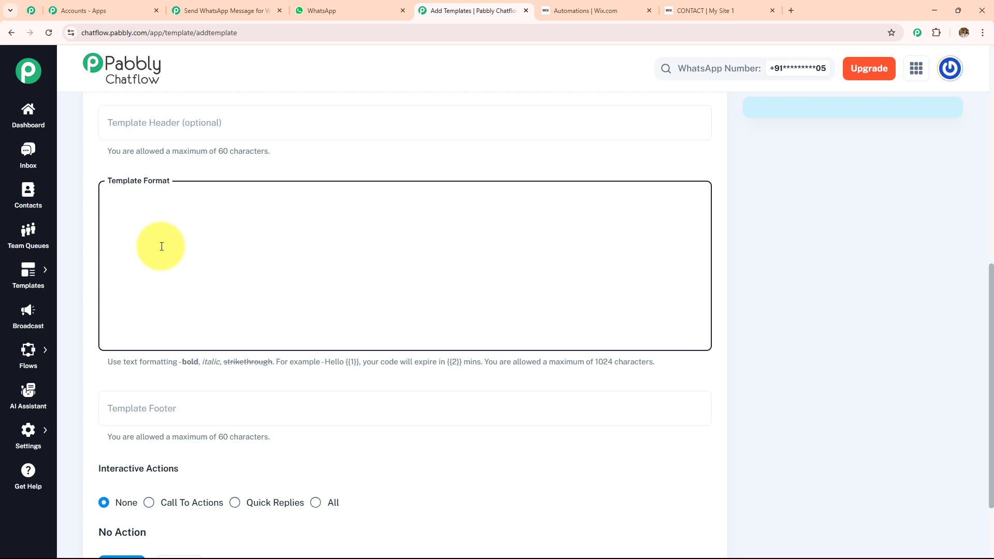
{"action": "type", "text": "Hi {{"}
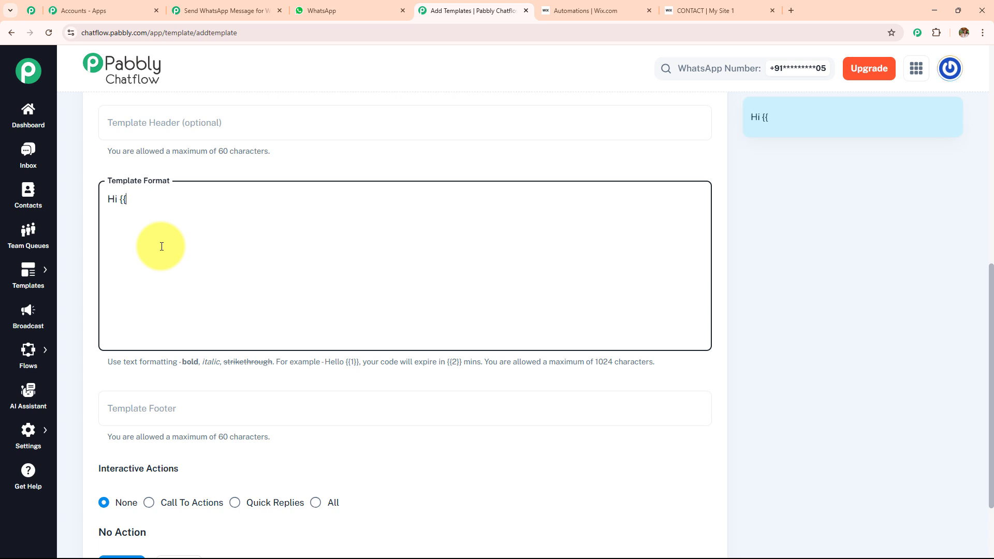
{"action": "type", "text": "1}}"}
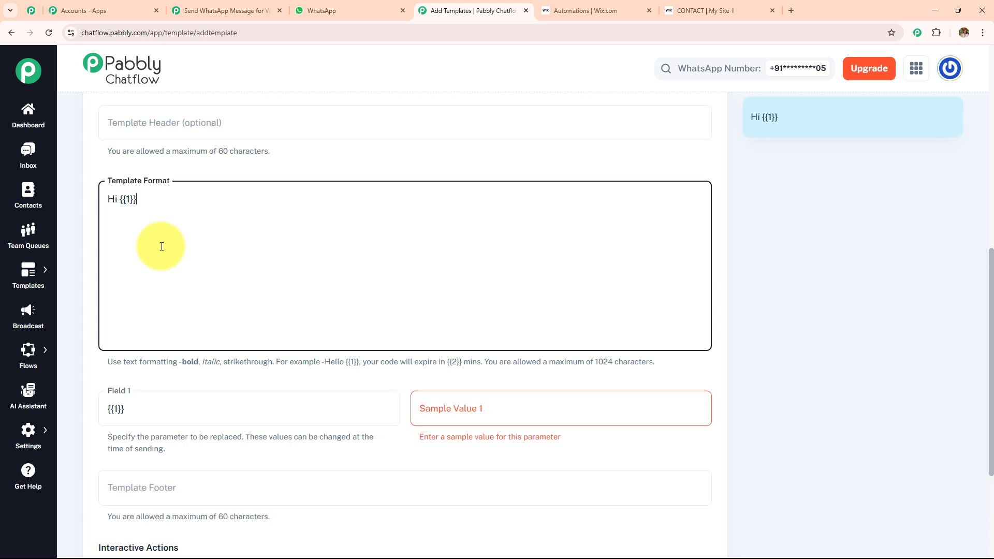
{"action": "left_click", "coordinate": [459, 415]}
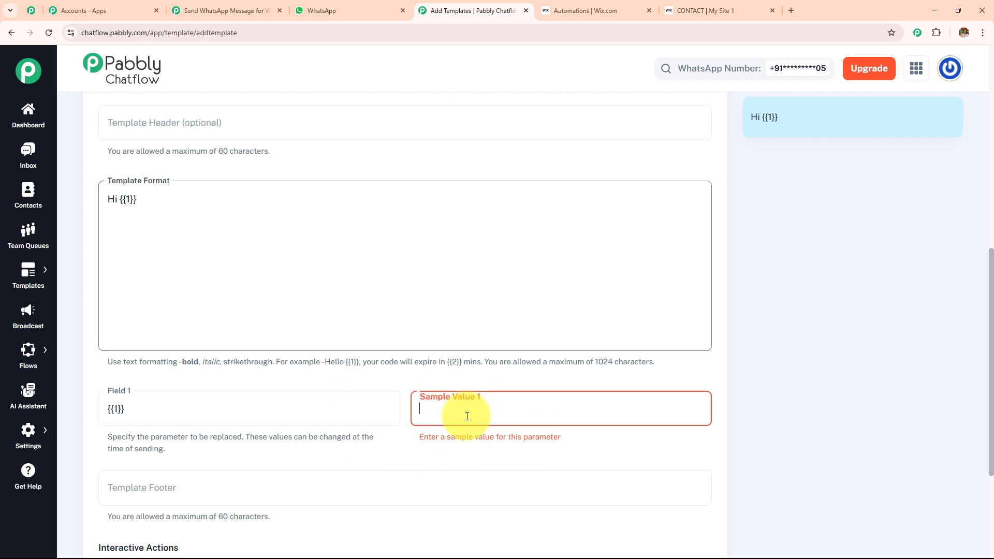
{"action": "type", "text": "Dem"}
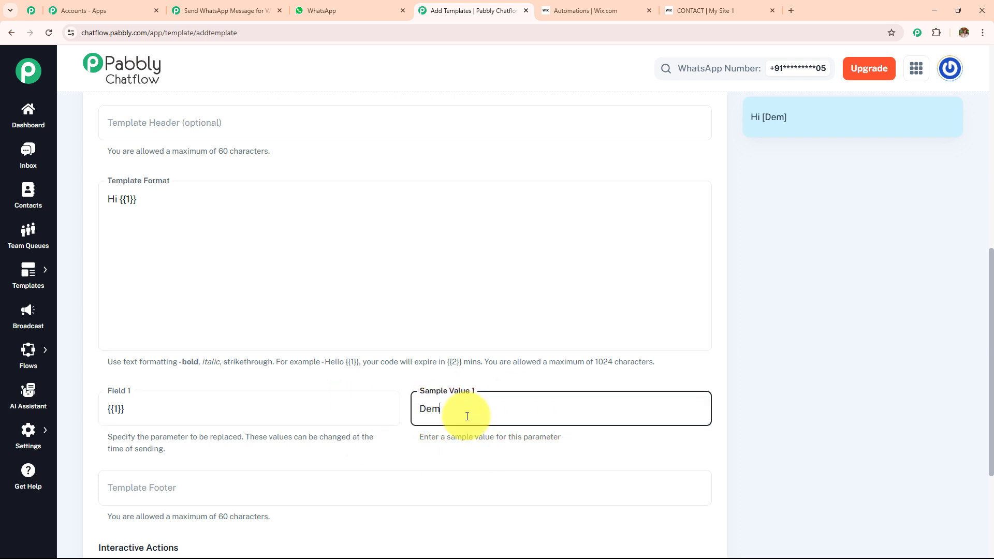
{"action": "type", "text": "o"}
{"action": "key", "text": "Return"}
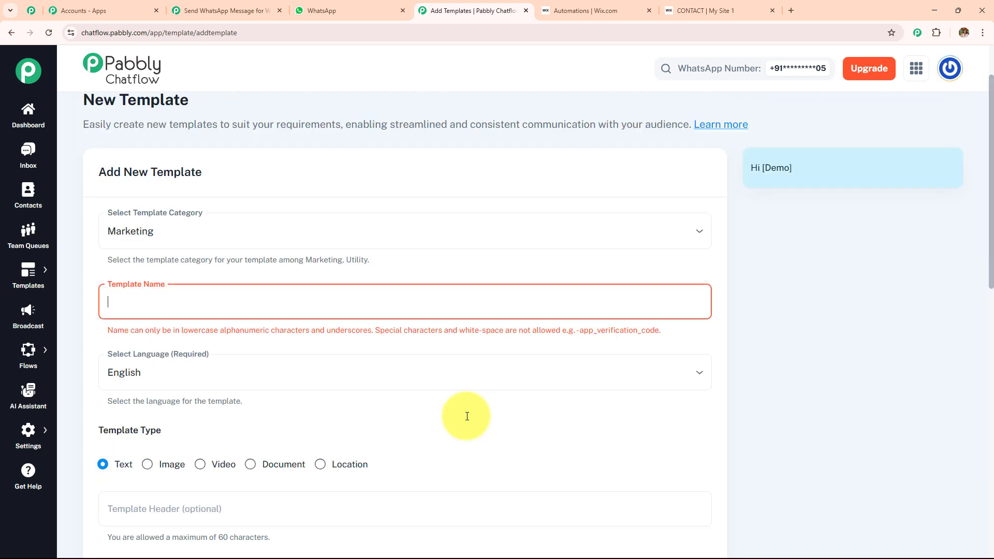
- Extend the body with 'thanks for contacting {{2}}' and set sample value 2 to 'DEMO'
{"action": "scroll", "coordinate": [467, 416], "scroll_direction": "down", "scroll_amount": 5}
{"action": "left_click", "coordinate": [190, 332]}
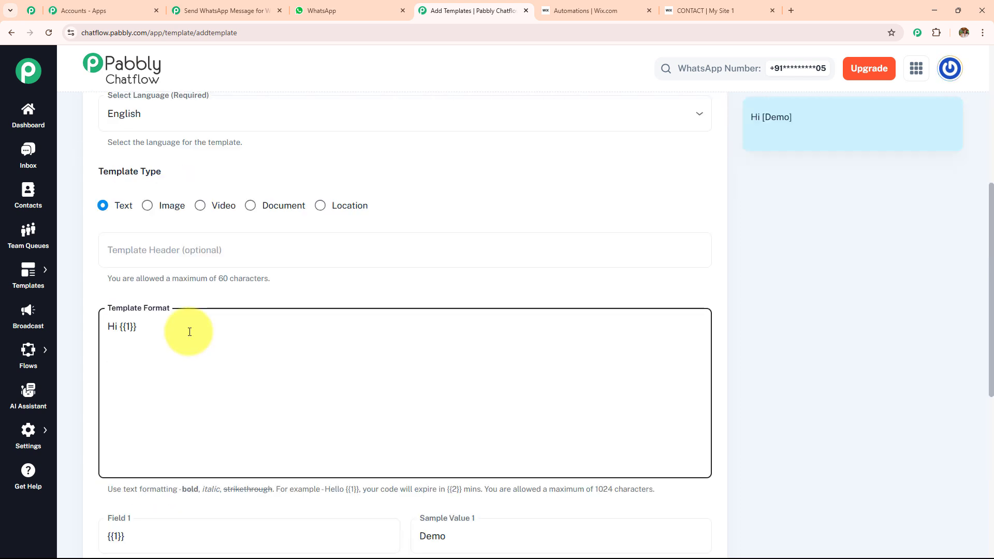
{"action": "type", "text": "Hi"}
{"action": "key", "text": "BackSpace"}
{"action": "key", "text": "BackSpace"}
{"action": "type", "text": "thanks for con"}
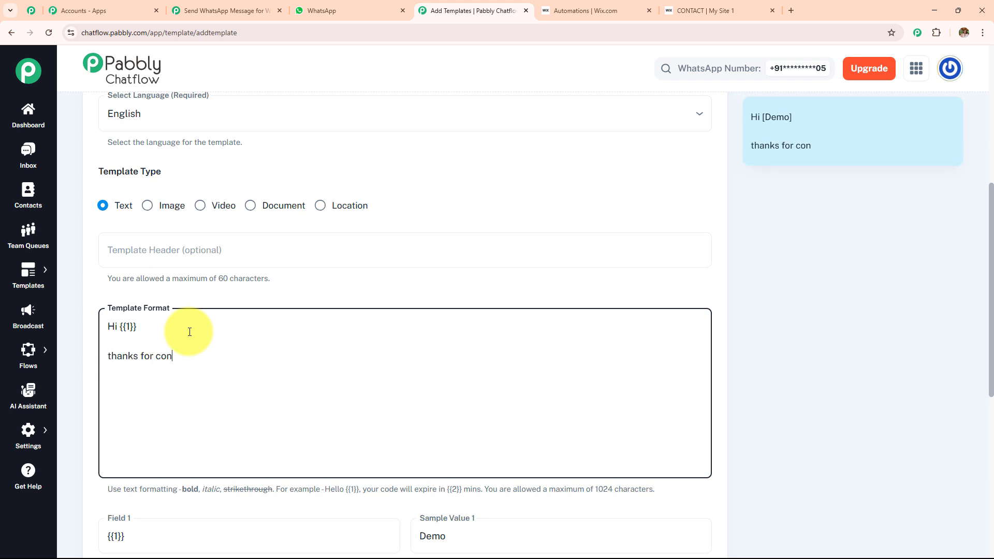
{"action": "type", "text": "tacting {{2]]"}
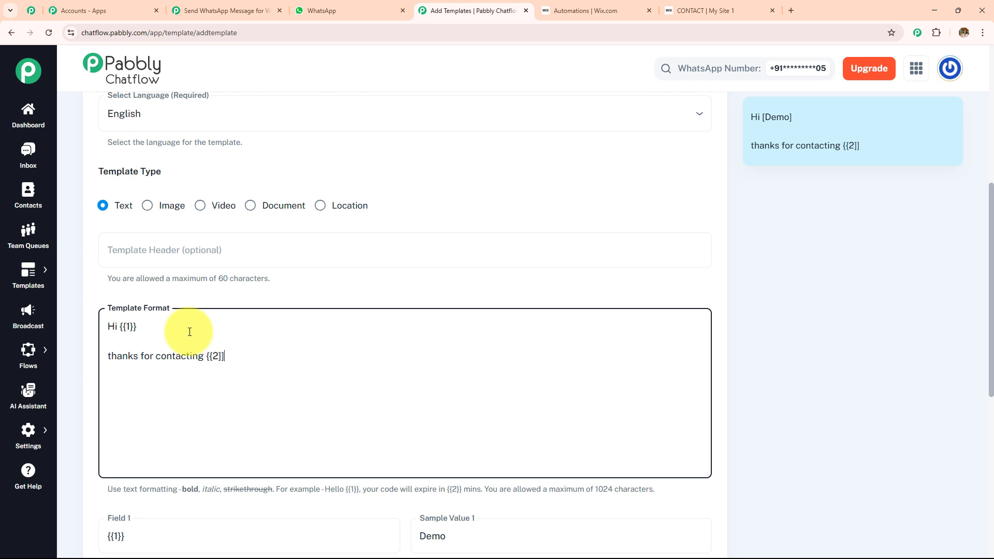
{"action": "key", "text": "BackSpace"}
{"action": "key", "text": "BackSpace"}
{"action": "type", "text": "}}"}
{"action": "scroll", "coordinate": [221, 325], "scroll_direction": "down", "scroll_amount": 5}
{"action": "left_click", "coordinate": [453, 365]}
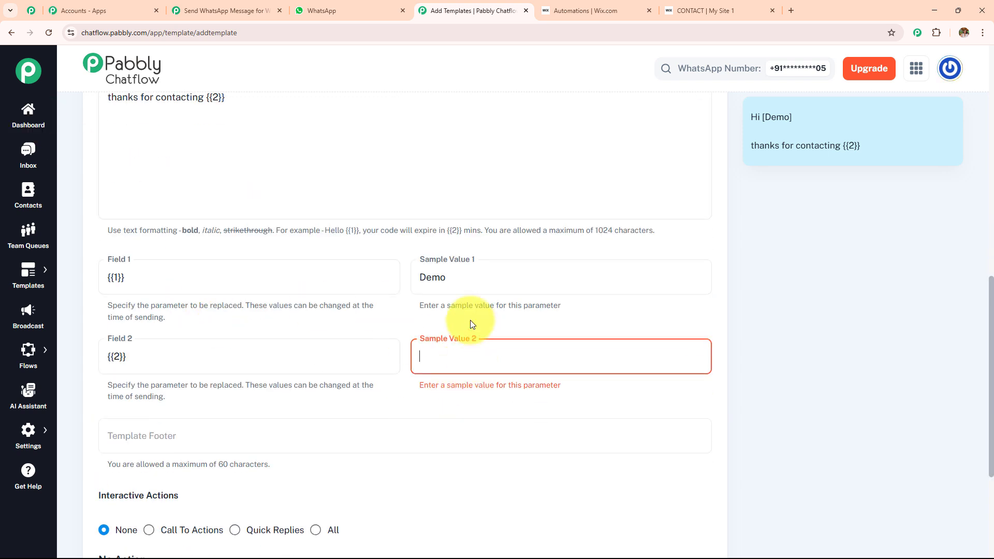
{"action": "type", "text": "DEMO"}
{"action": "scroll", "coordinate": [337, 259], "scroll_direction": "up", "scroll_amount": 8}
{"action": "left_click", "coordinate": [200, 198]}
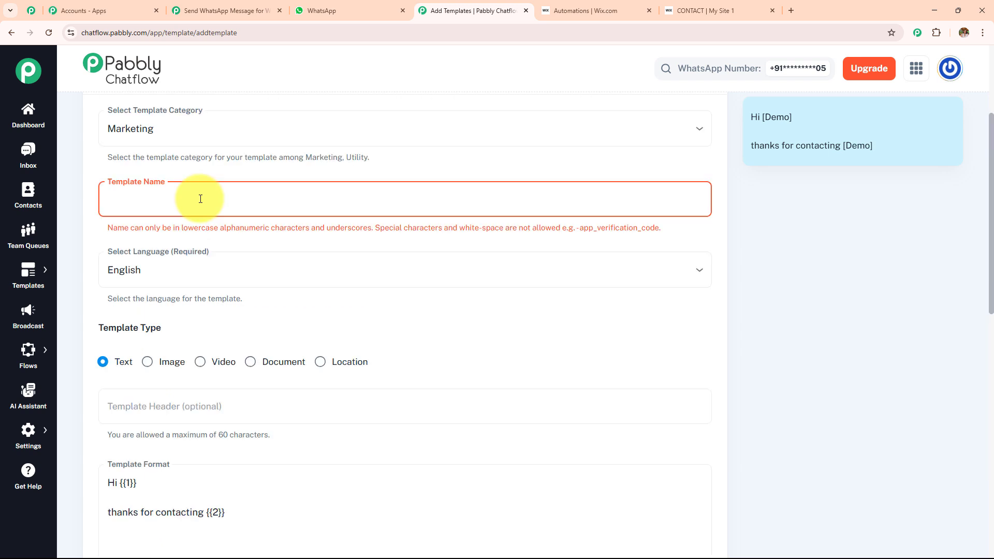
{"action": "type", "text": "demobusiness"}
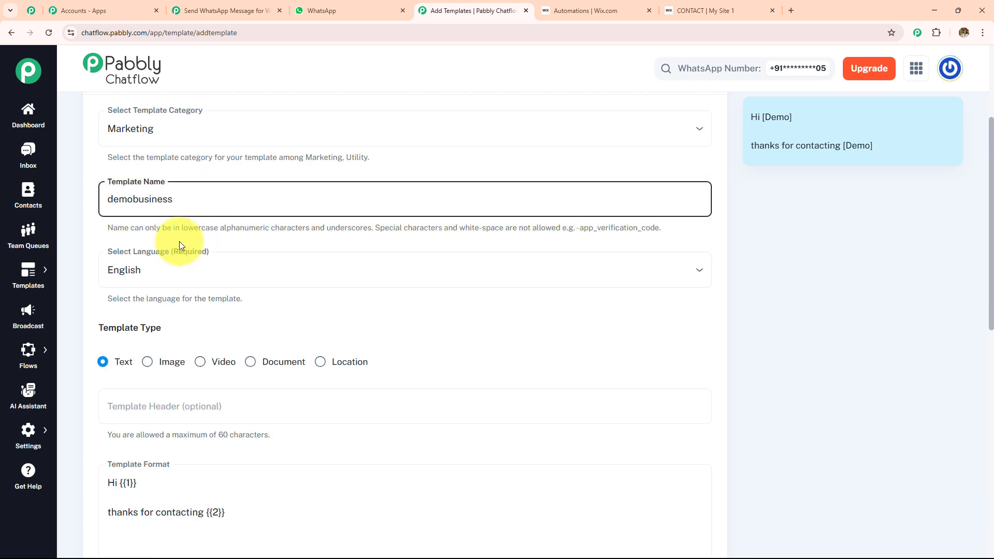
{"action": "left_click_drag", "start_coordinate": [173, 228], "coordinate": [564, 242]}
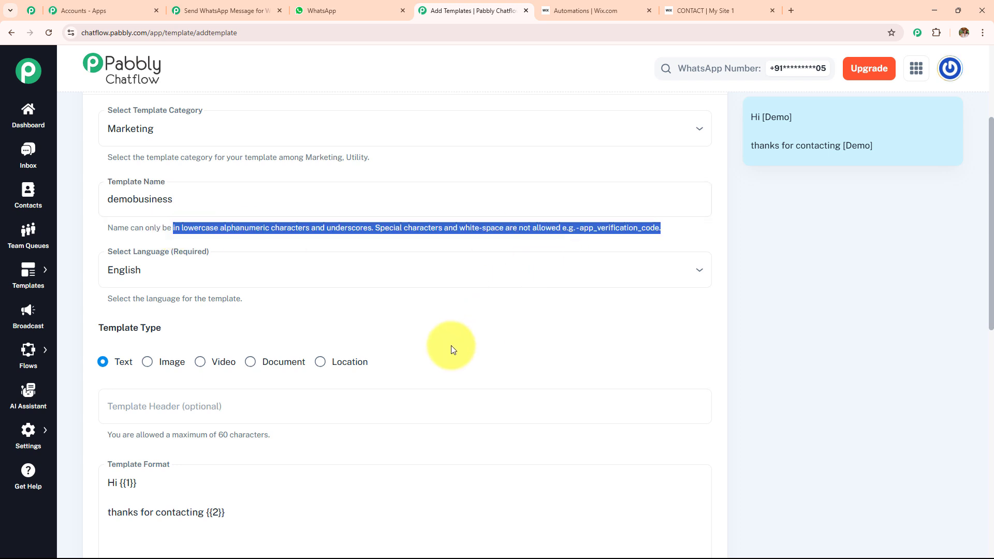
{"action": "left_click", "coordinate": [475, 315]}
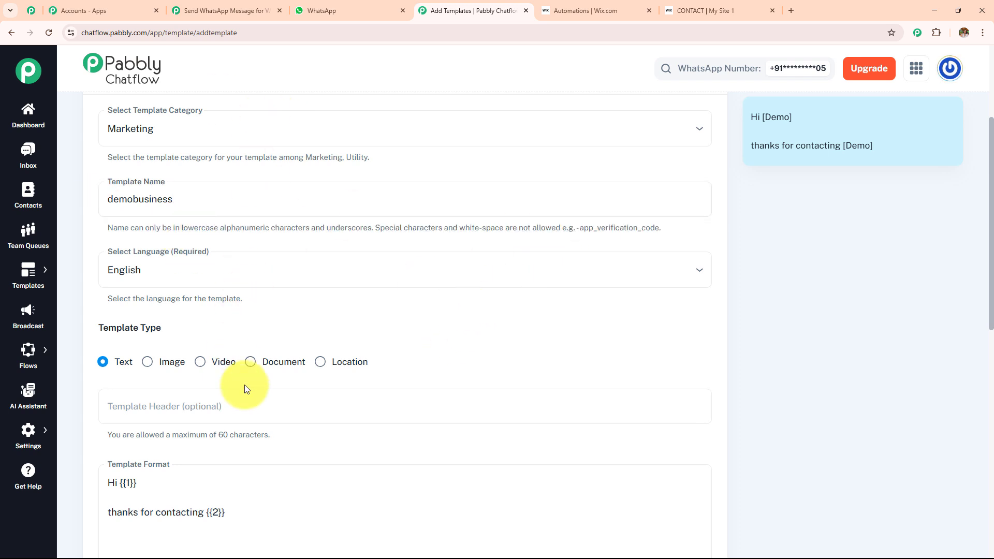
{"action": "scroll", "coordinate": [244, 358], "scroll_direction": "down", "scroll_amount": 3}
{"action": "scroll", "coordinate": [244, 262], "scroll_direction": "down", "scroll_amount": 3}
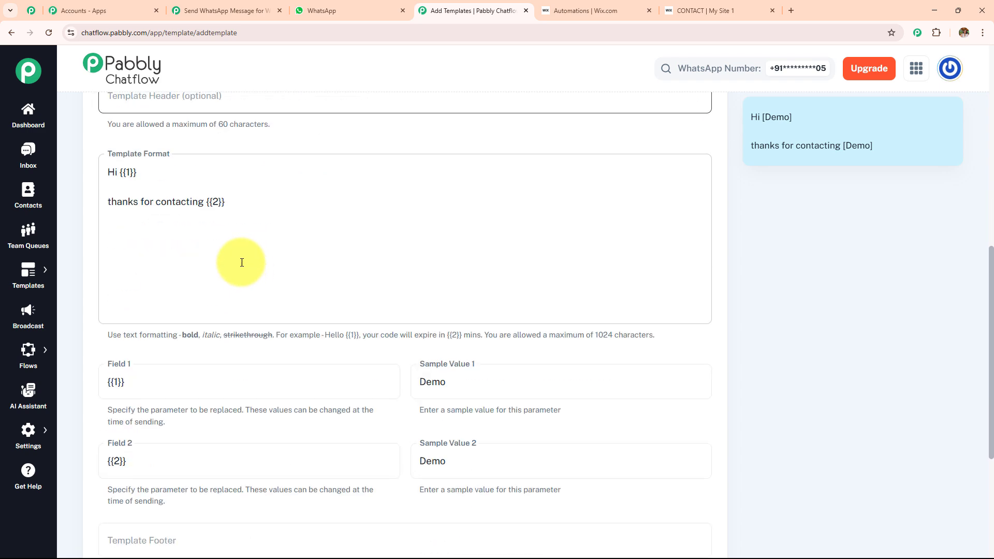
{"action": "scroll", "coordinate": [386, 294], "scroll_direction": "down", "scroll_amount": 3}
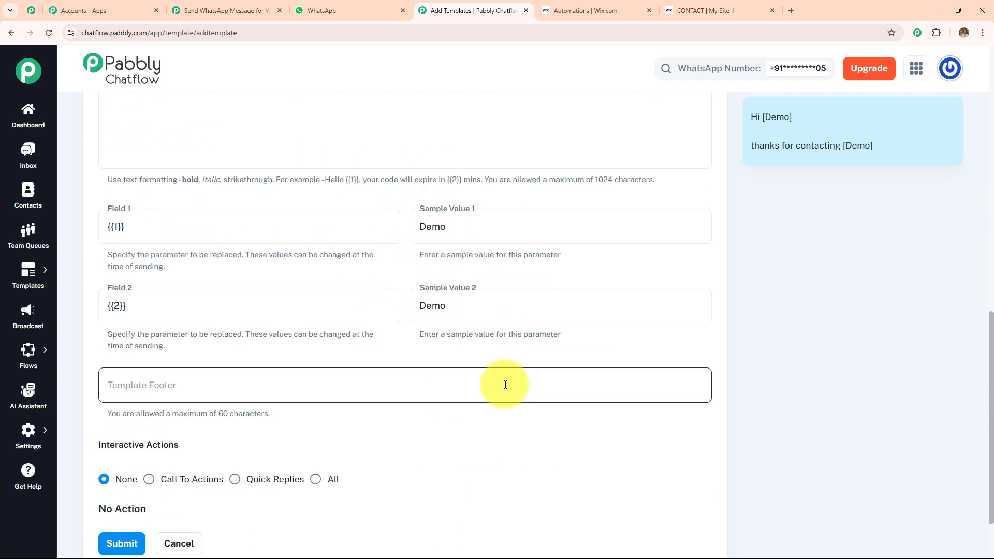
{"action": "scroll", "coordinate": [349, 455], "scroll_direction": "down", "scroll_amount": 2}
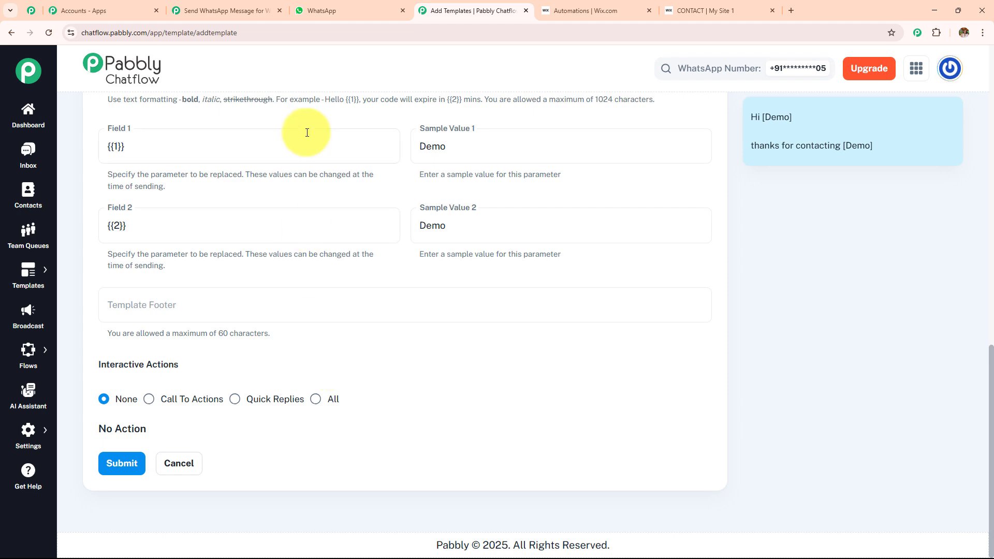
- Switch the Chatflow action's template to wix_forms, turning its Header Type to text
{"action": "left_click", "coordinate": [243, 10]}
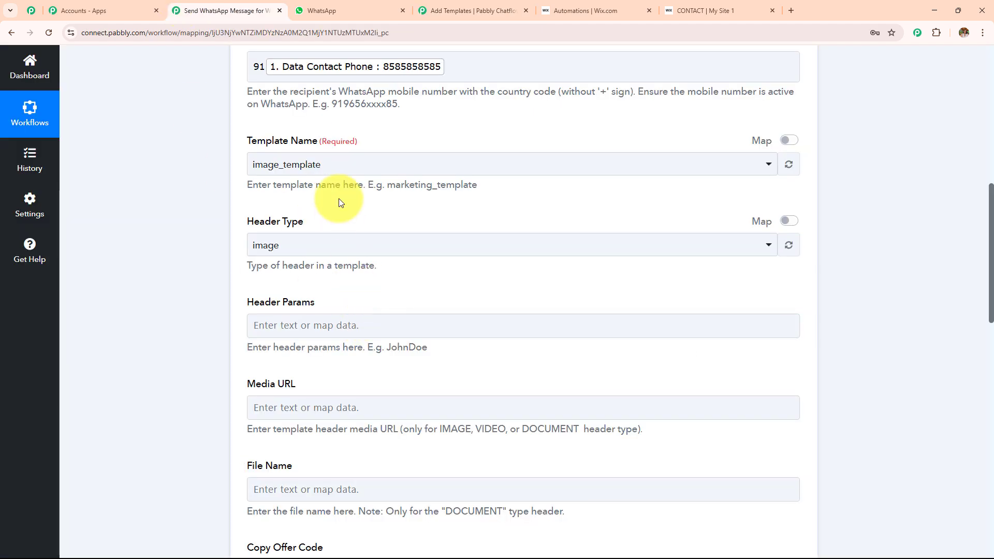
{"action": "left_click", "coordinate": [331, 164]}
{"action": "type", "text": "wix"}
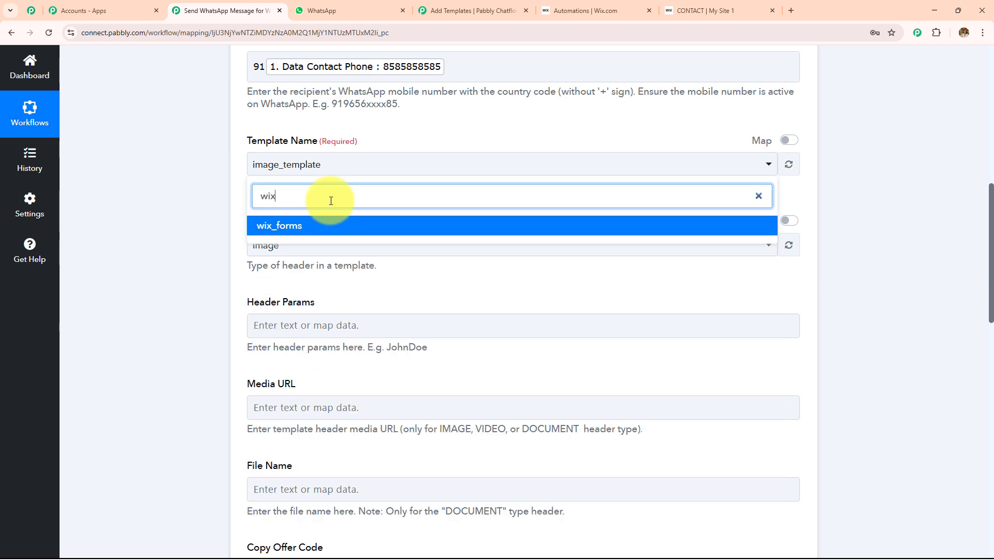
{"action": "left_click", "coordinate": [333, 231]}
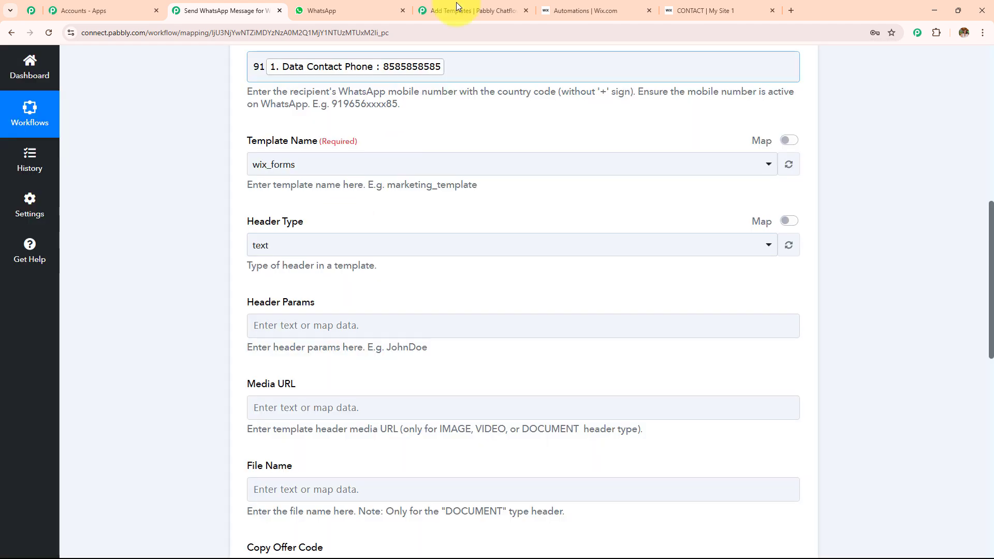
{"action": "left_click_drag", "start_coordinate": [247, 221], "coordinate": [383, 224]}
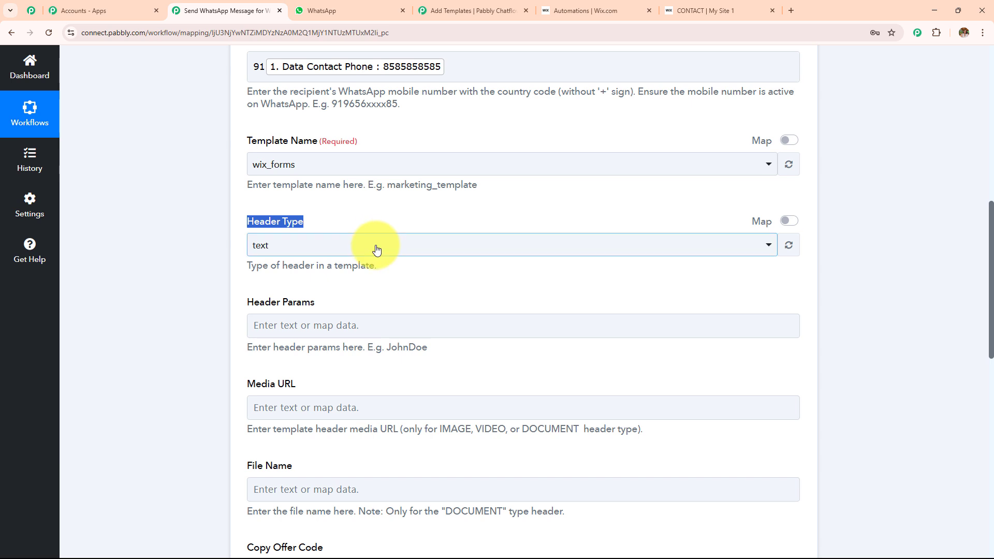
{"action": "scroll", "coordinate": [372, 239], "scroll_direction": "down", "scroll_amount": 1}
{"action": "scroll", "coordinate": [372, 242], "scroll_direction": "down", "scroll_amount": 2}
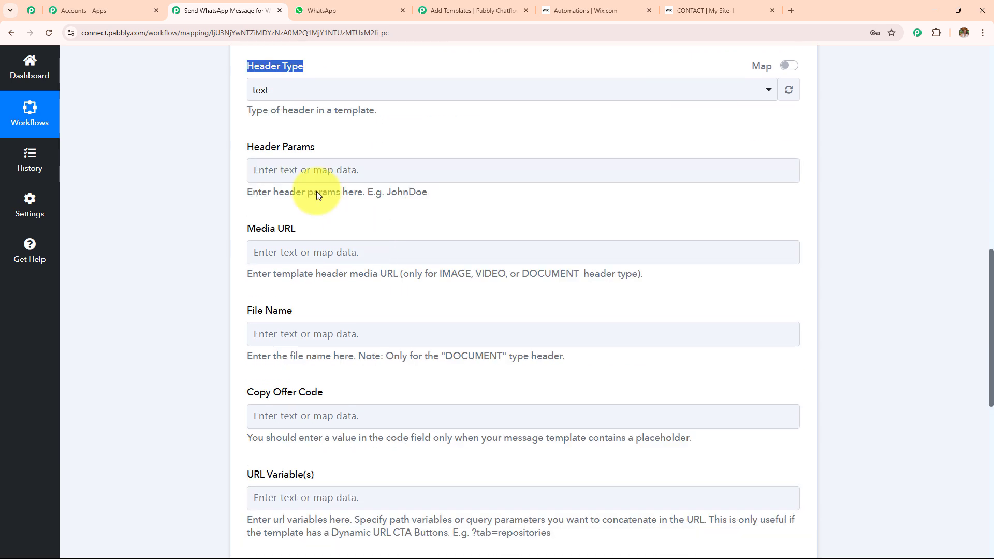
{"action": "left_click_drag", "start_coordinate": [237, 148], "coordinate": [564, 435]}
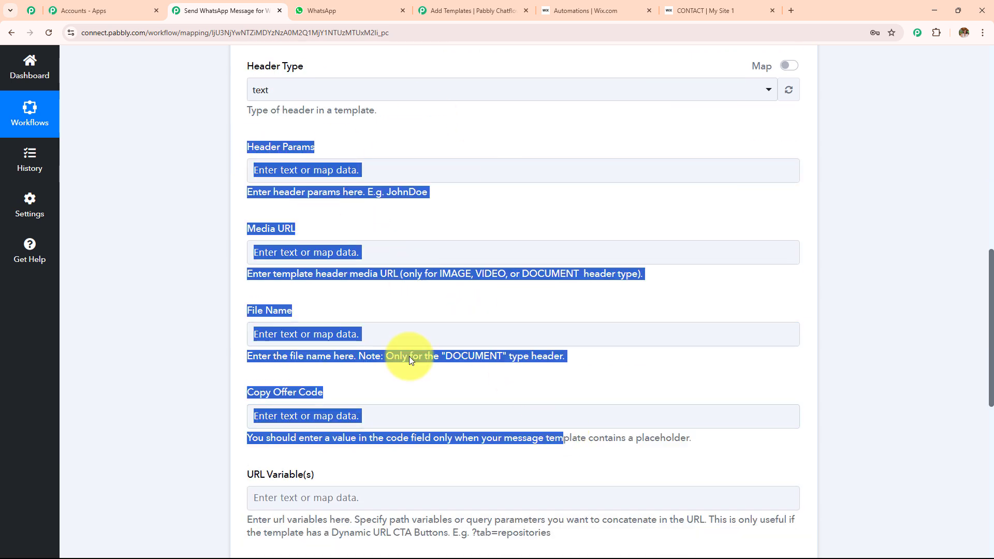
{"action": "scroll", "coordinate": [437, 262], "scroll_direction": "down", "scroll_amount": 5}
- Fill the body parameter with Wix Forms Data Contact Name First and Data Contact Name Last
{"action": "left_click", "coordinate": [437, 339]}
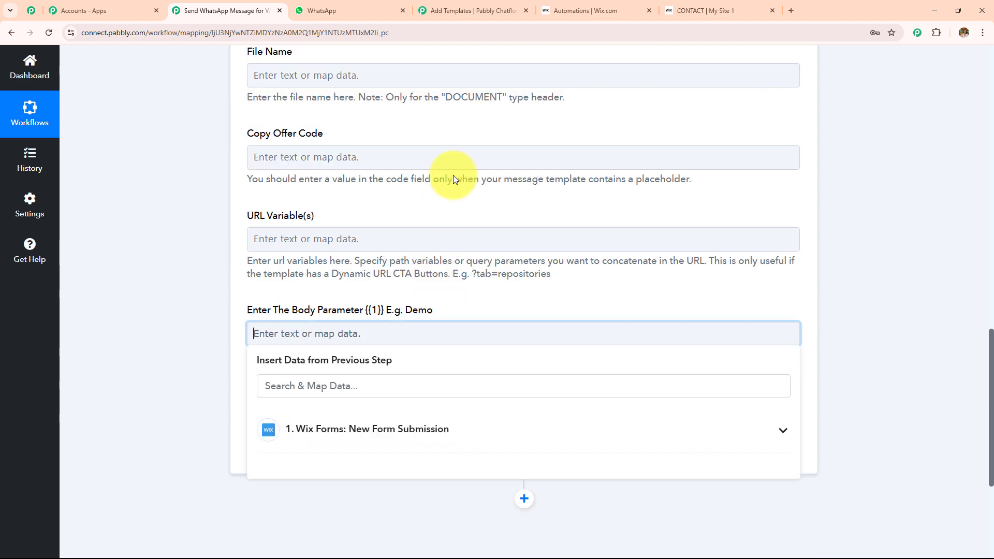
{"action": "scroll", "coordinate": [445, 171], "scroll_direction": "down", "scroll_amount": 4}
{"action": "left_click", "coordinate": [432, 225]}
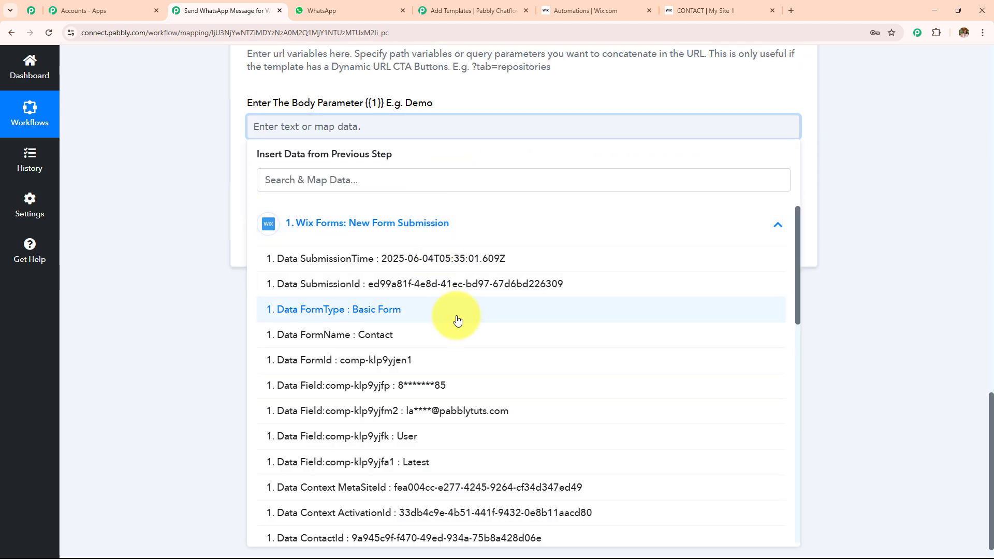
{"action": "scroll", "coordinate": [437, 397], "scroll_direction": "down", "scroll_amount": 10}
{"action": "left_click", "coordinate": [444, 409]}
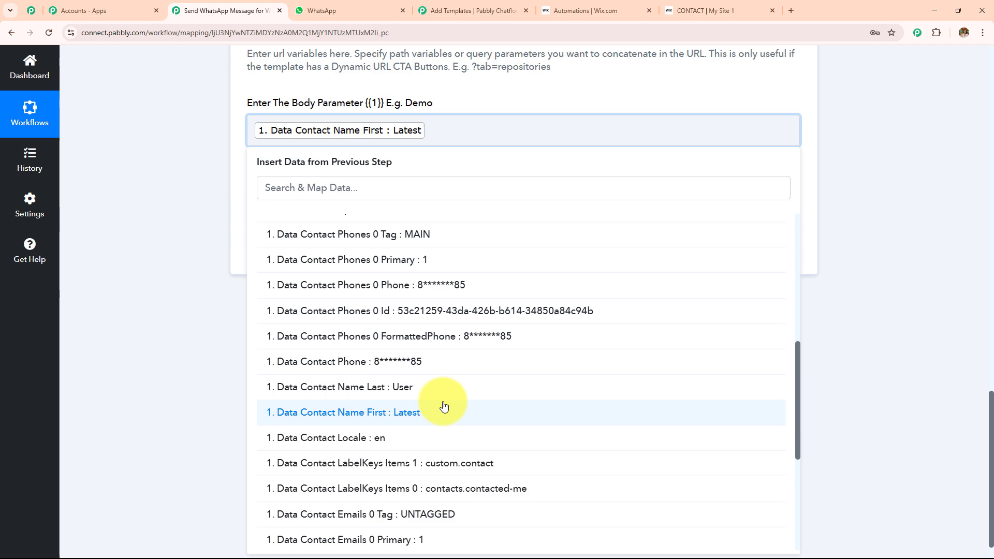
{"action": "left_click", "coordinate": [444, 392]}
{"action": "left_click", "coordinate": [225, 259]}
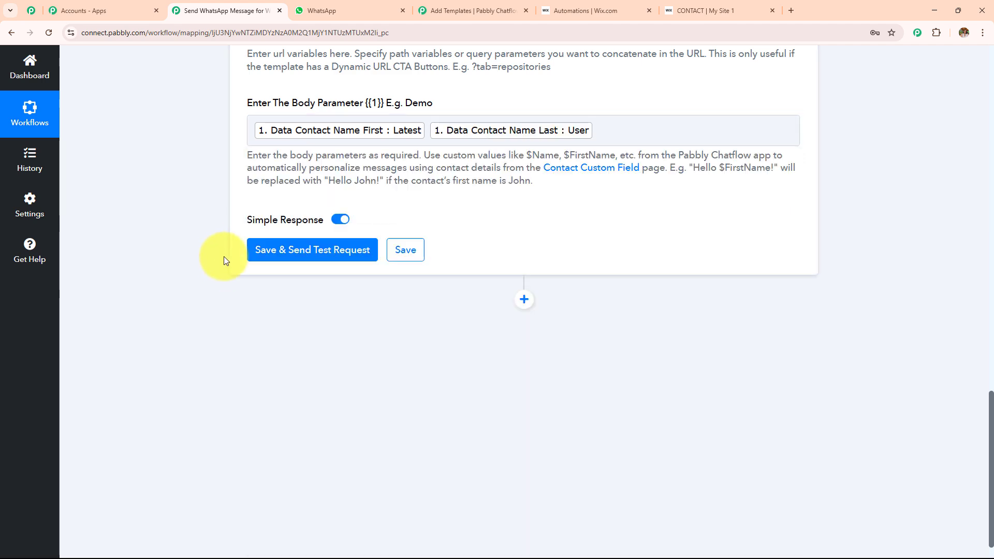
{"action": "scroll", "coordinate": [518, 241], "scroll_direction": "up", "scroll_amount": 3}
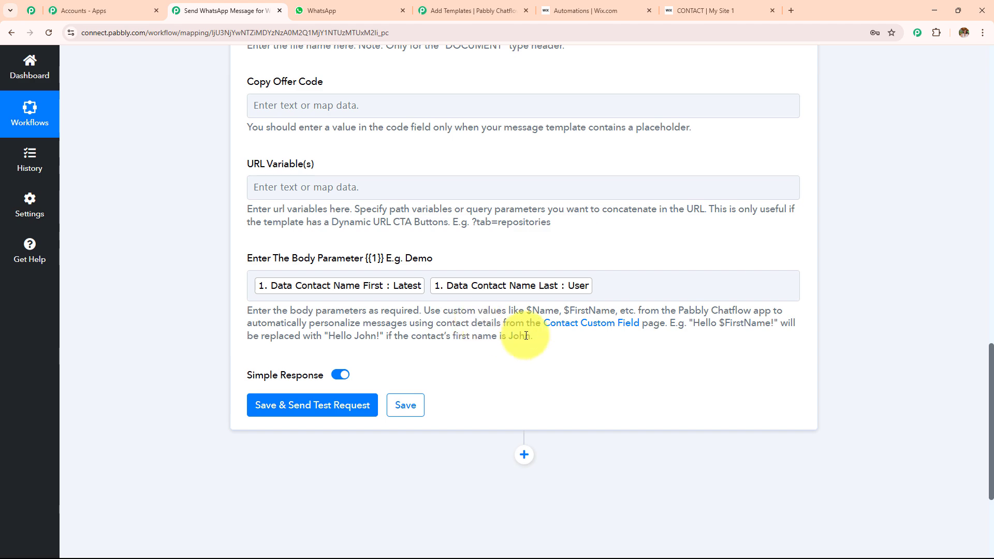
- Replace the mapped Contact Phone in Recipient Mobile Number with a typed test WhatsApp number after 91
{"action": "scroll", "coordinate": [508, 318], "scroll_direction": "up", "scroll_amount": 15}
{"action": "scroll", "coordinate": [534, 332], "scroll_direction": "down", "scroll_amount": 3}
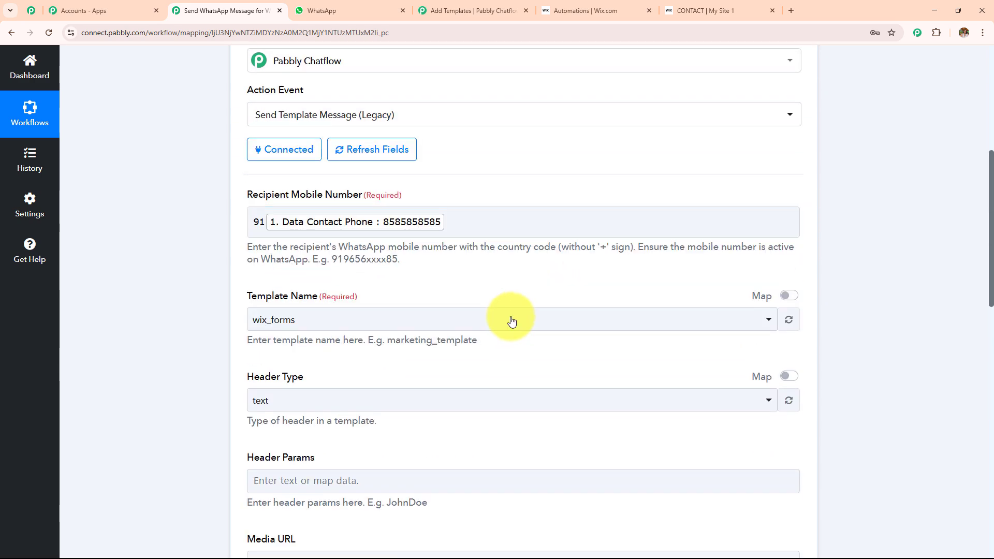
{"action": "left_click", "coordinate": [475, 222]}
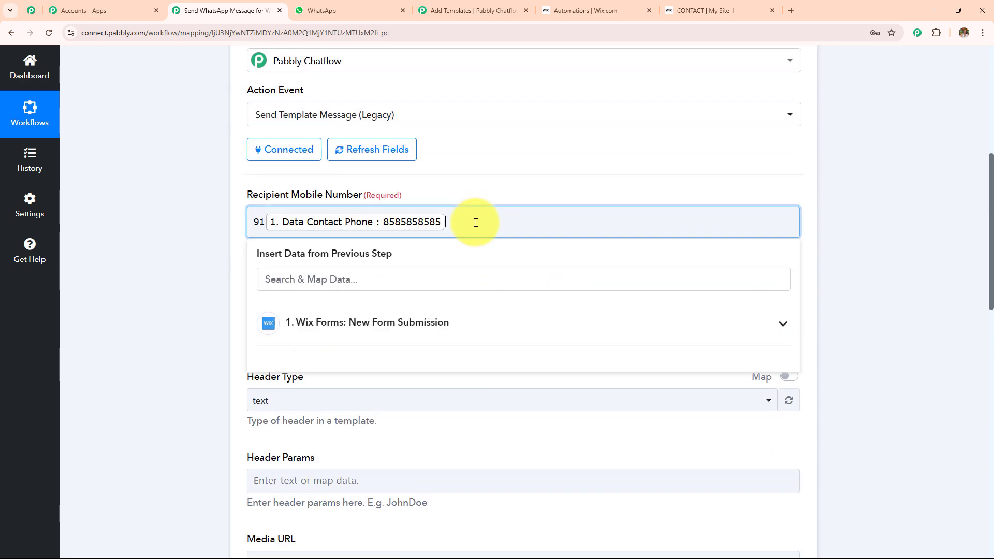
{"action": "key", "text": "BackSpace"}
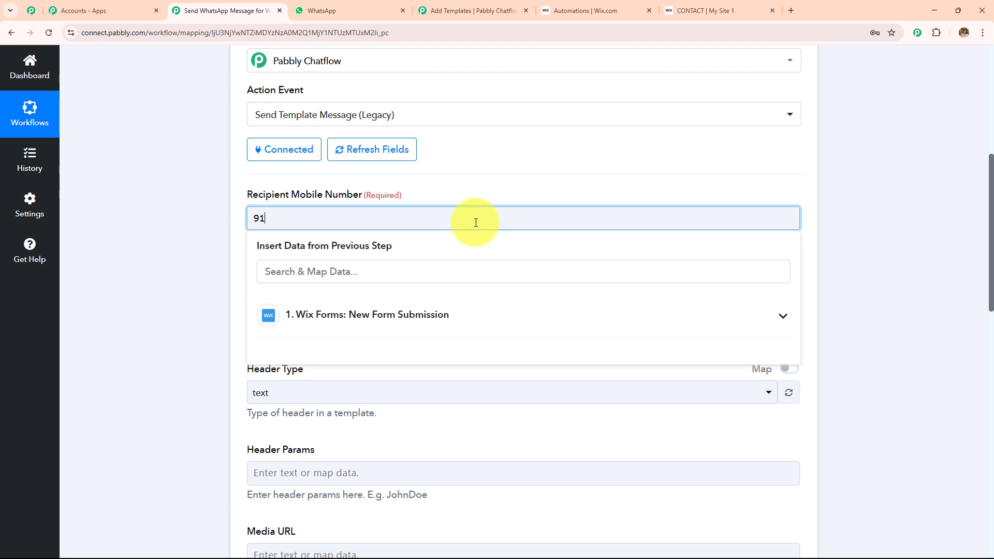
{"action": "type", "text": "78"}
{"action": "type", "text": "89"}
{"action": "scroll", "coordinate": [471, 248], "scroll_direction": "down", "scroll_amount": 15}
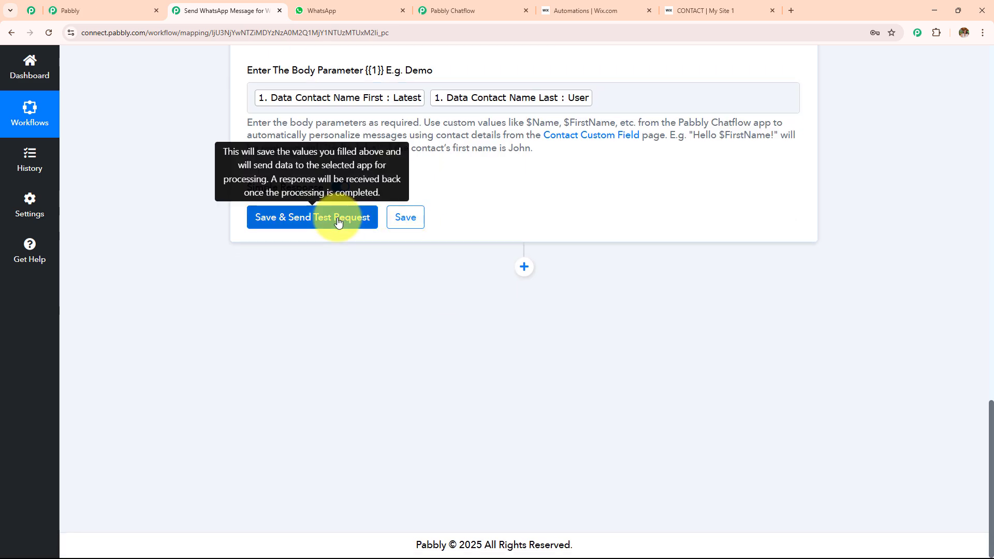
- Save and send a test request, getting status success and 'Message sent', and check the My Online Business chat
{"action": "left_click", "coordinate": [357, 221]}
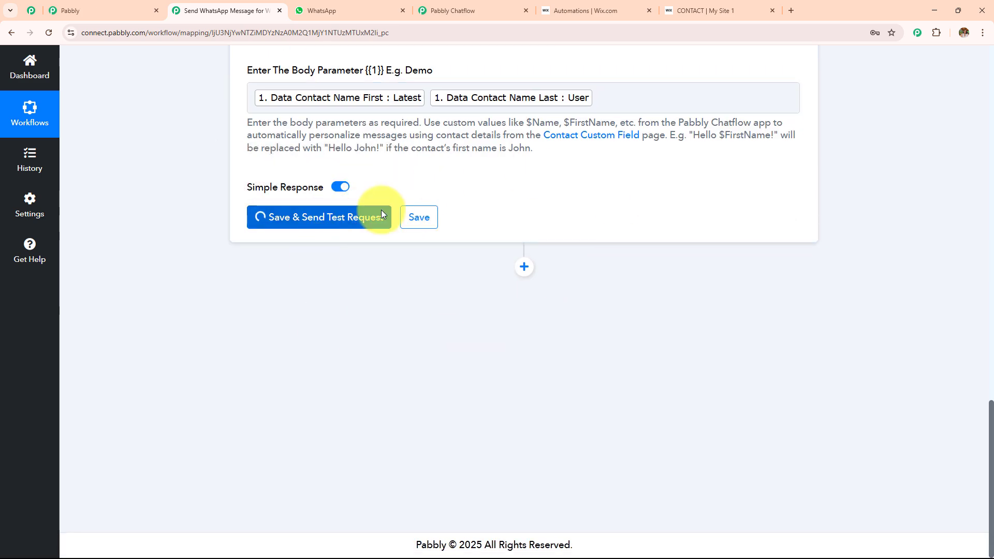
{"action": "left_click", "coordinate": [340, 9]}
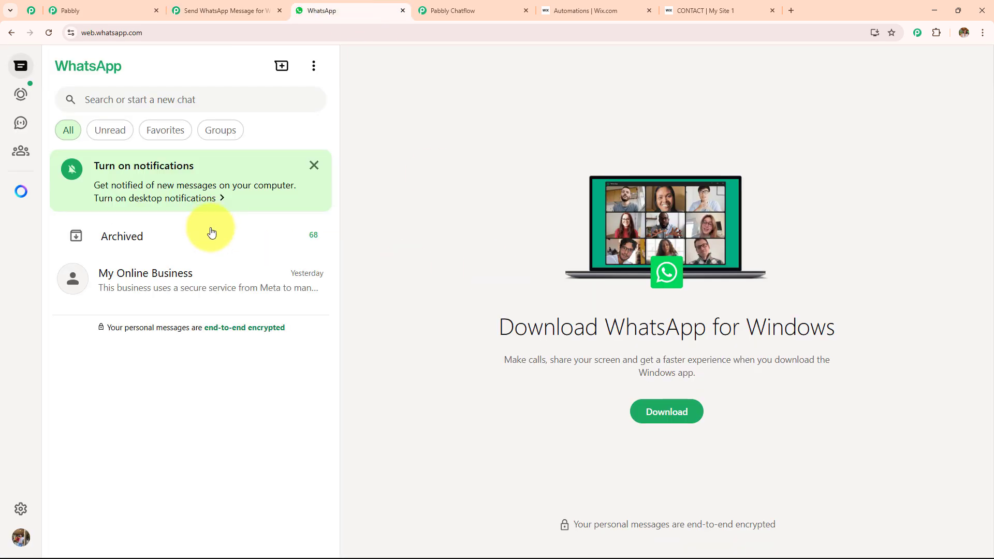
{"action": "left_click", "coordinate": [221, 287]}
{"action": "left_click", "coordinate": [222, 9]}
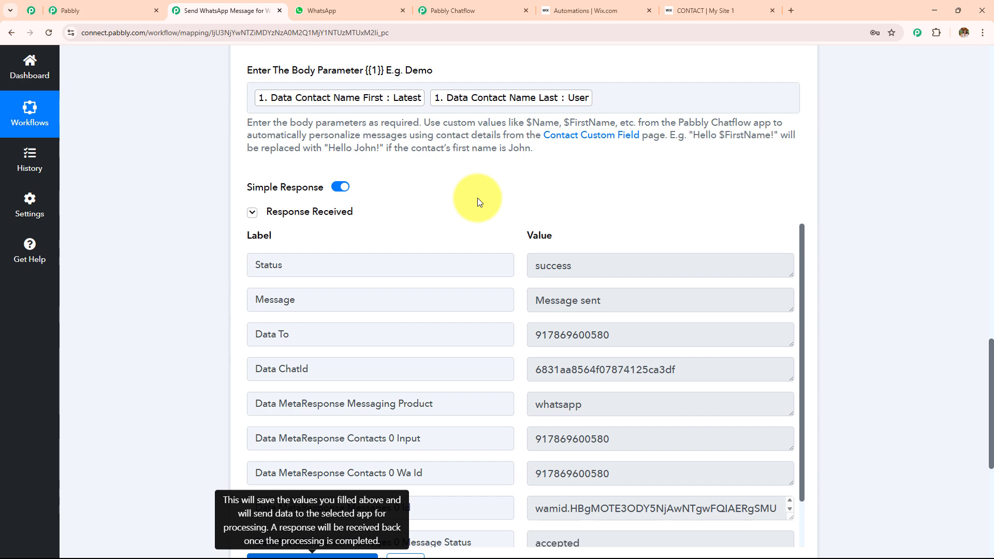
- Confirm the personalized thank-you message arrived in the My Online Business WhatsApp chat, then return to Pabbly
{"action": "left_click", "coordinate": [353, 14]}
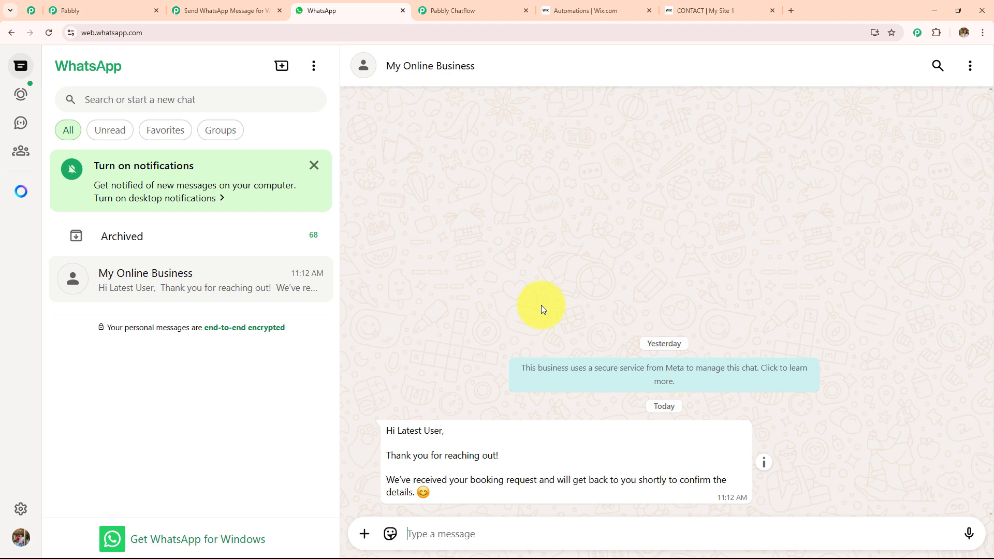
{"action": "left_click", "coordinate": [259, 8]}
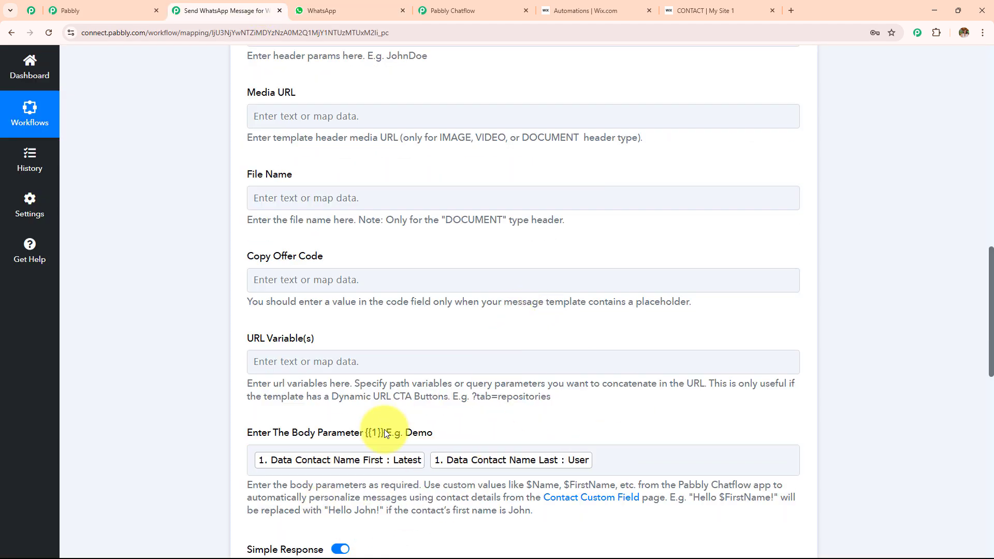
{"action": "left_click", "coordinate": [357, 8]}
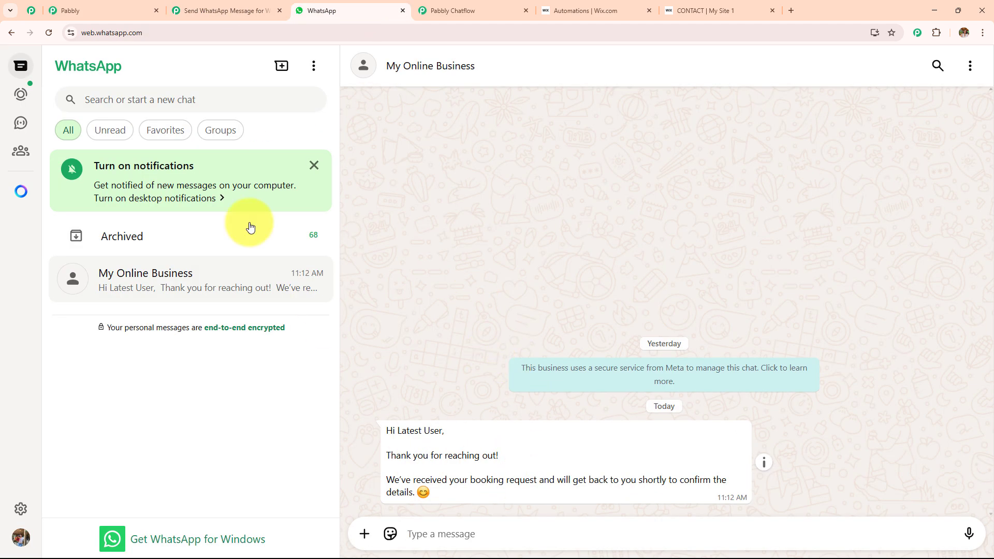
{"action": "left_click", "coordinate": [228, 8]}
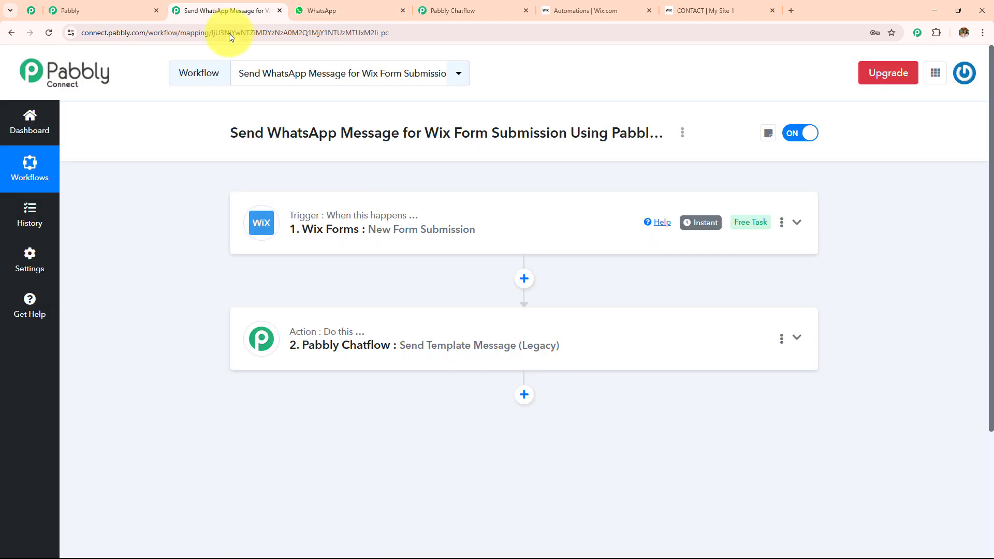
{"action": "left_click", "coordinate": [586, 234]}
{"action": "scroll", "coordinate": [568, 271], "scroll_direction": "down", "scroll_amount": 5}
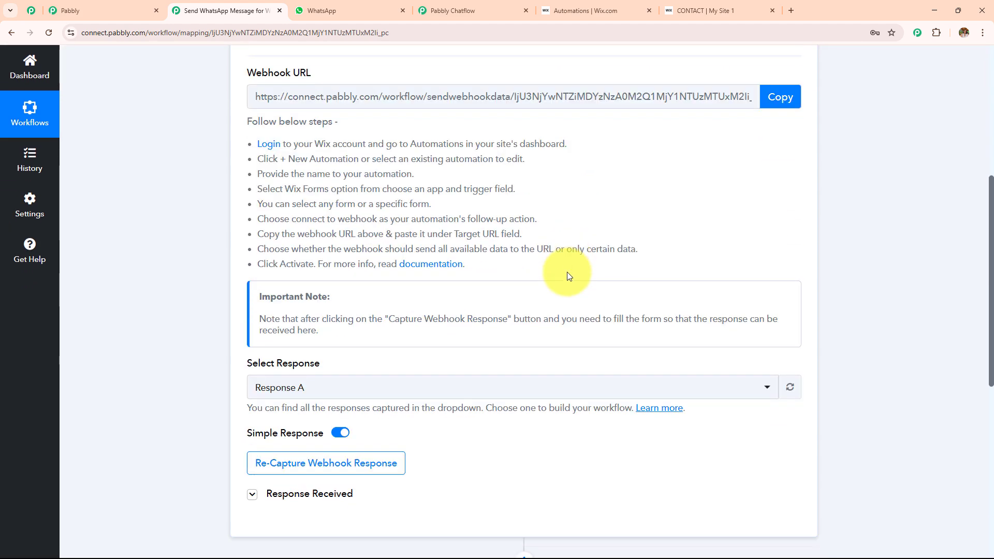
{"action": "scroll", "coordinate": [567, 271], "scroll_direction": "down", "scroll_amount": 3}
{"action": "left_click", "coordinate": [317, 350]}
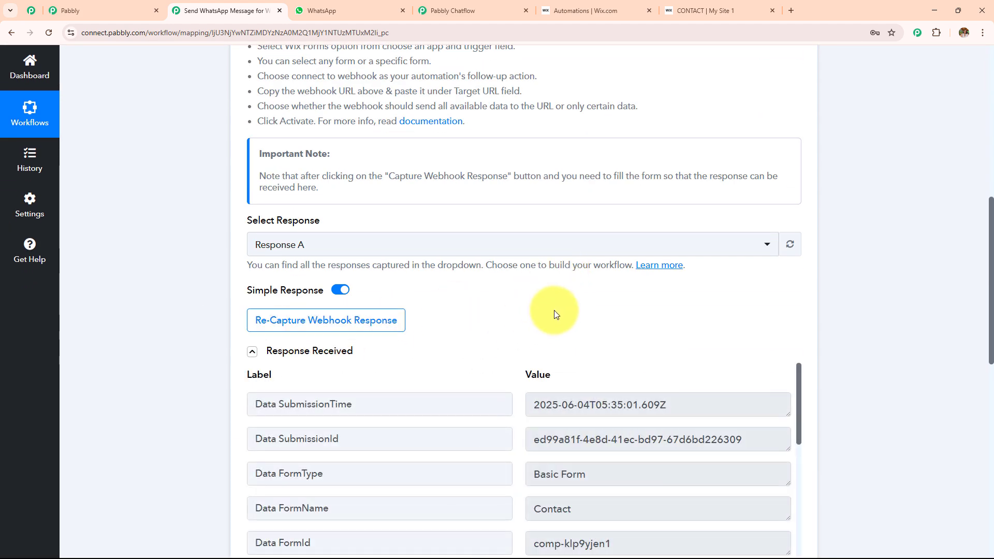
{"action": "scroll", "coordinate": [554, 313], "scroll_direction": "up", "scroll_amount": 4}
{"action": "scroll", "coordinate": [554, 311], "scroll_direction": "up", "scroll_amount": 5}
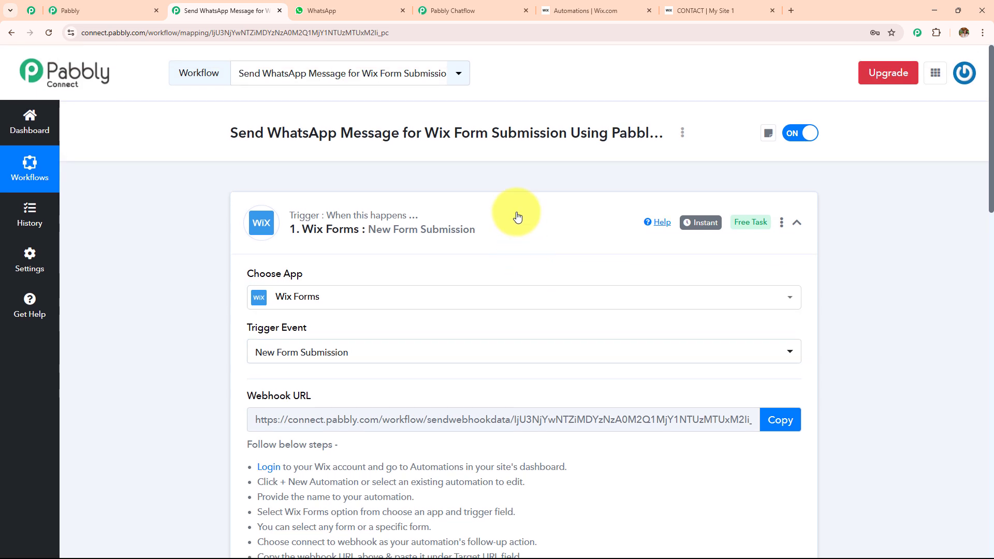
{"action": "left_click", "coordinate": [516, 216]}
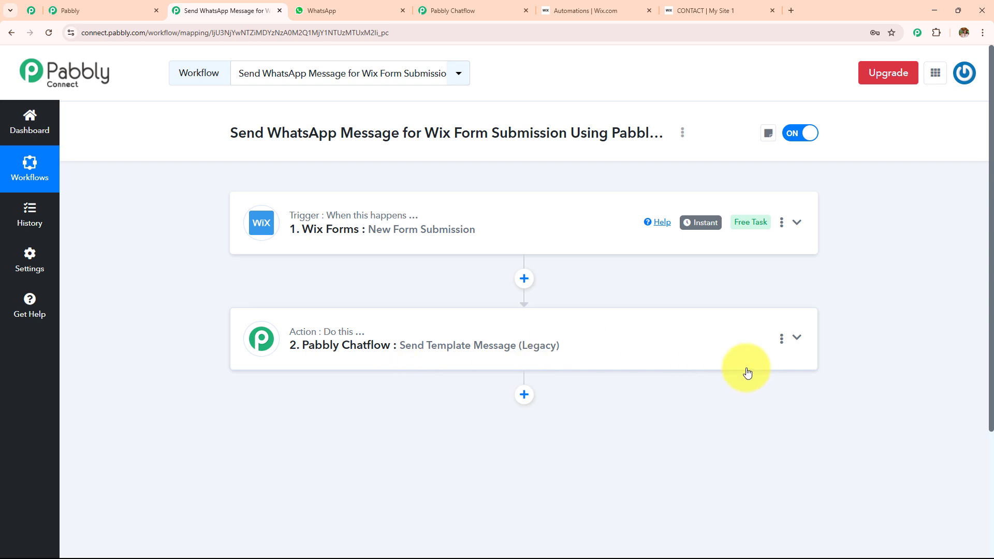
{"action": "left_click", "coordinate": [331, 11]}
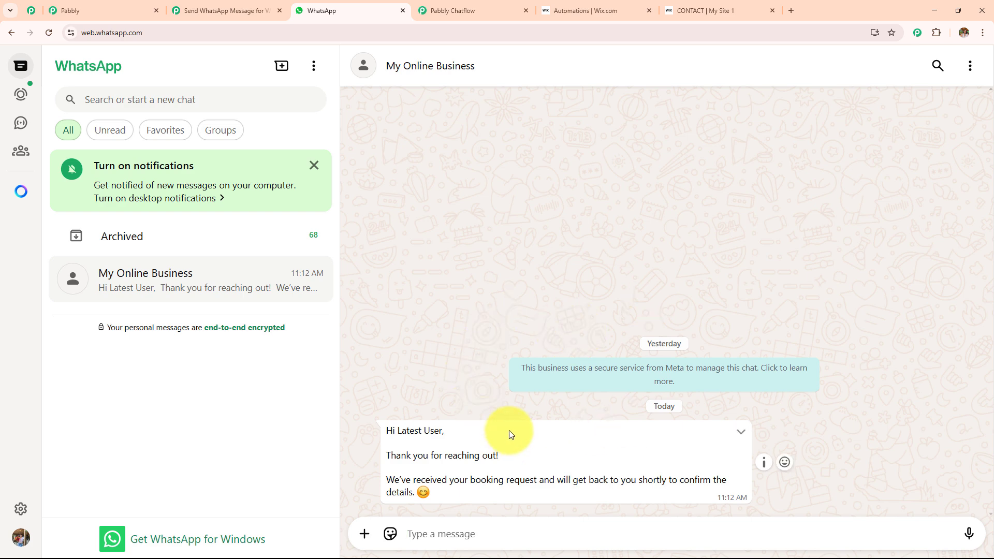
{"action": "left_click", "coordinate": [197, 11]}
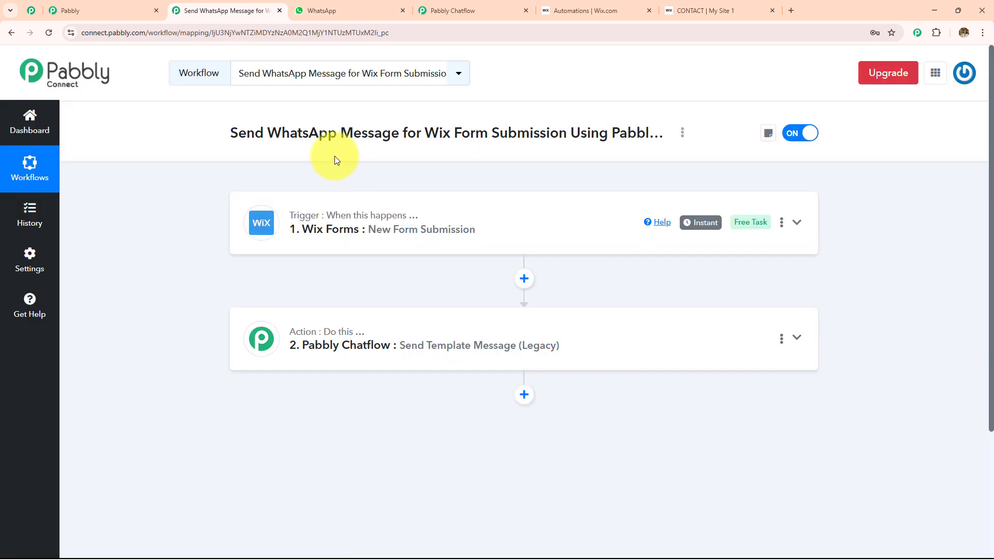